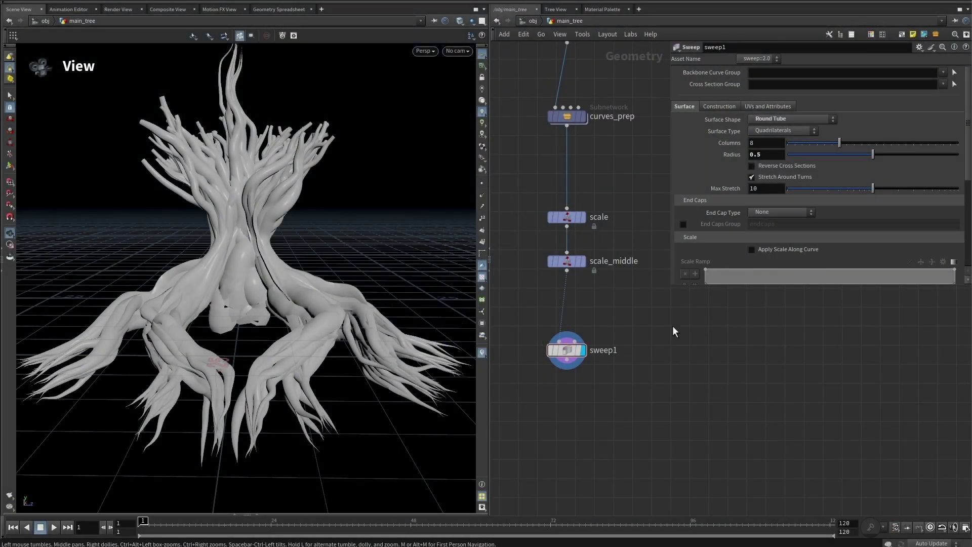
- Turn on Compute UVs for the sweep1 node
mouse_move(620, 294)
middle_mouse_down()
mouse_move(615, 332)
mouse_move(605, 296)
middle_mouse_up()
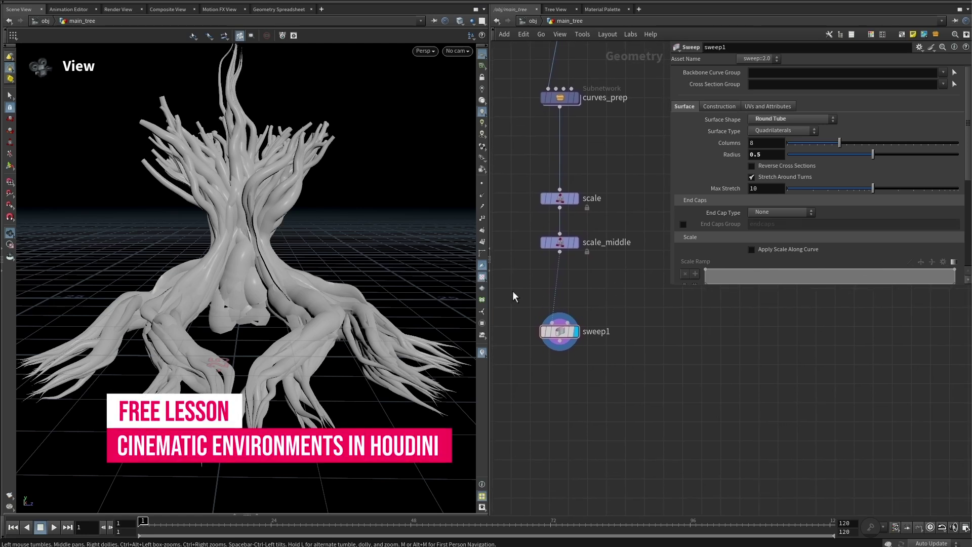
left_click_drag(512, 290, 657, 391)
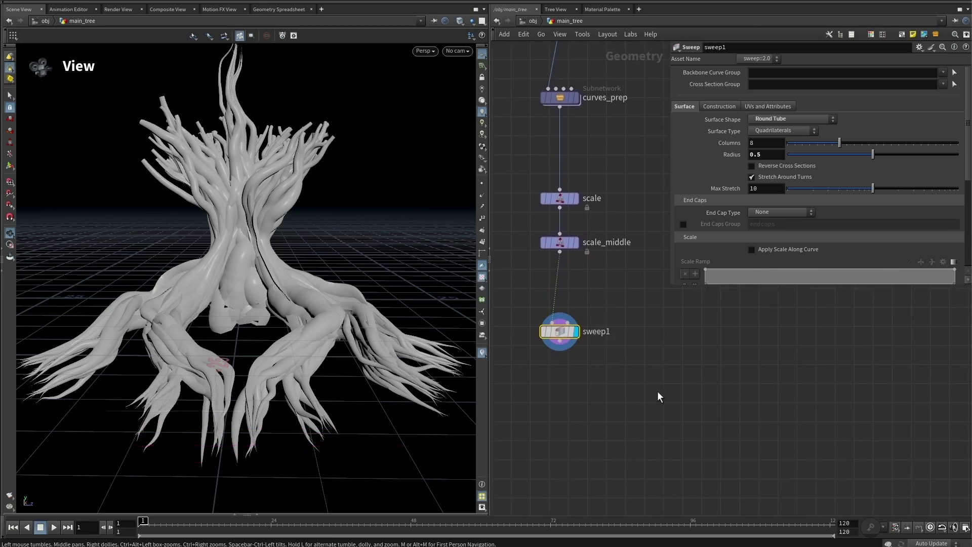
left_click_drag(562, 332, 562, 326)
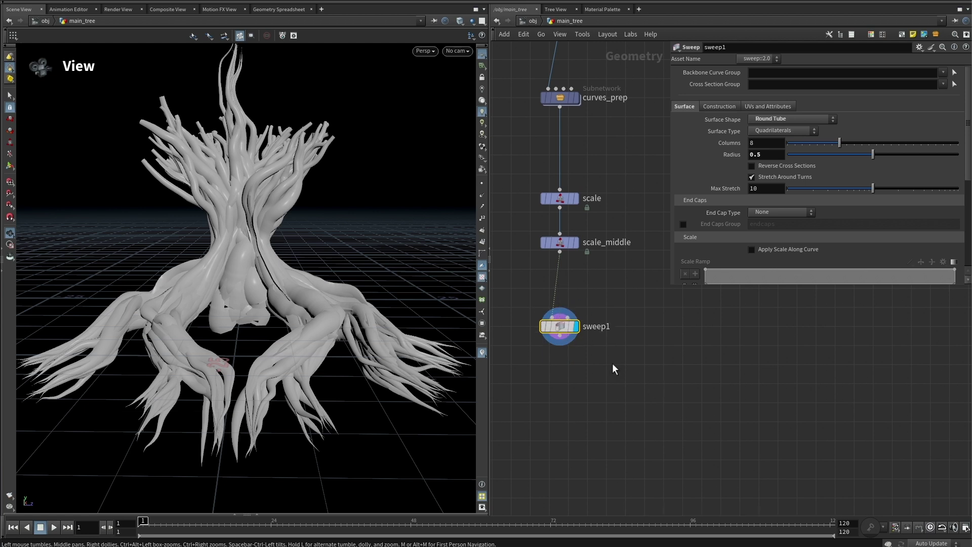
left_click_drag(622, 371, 524, 292)
left_click_drag(628, 298, 548, 343)
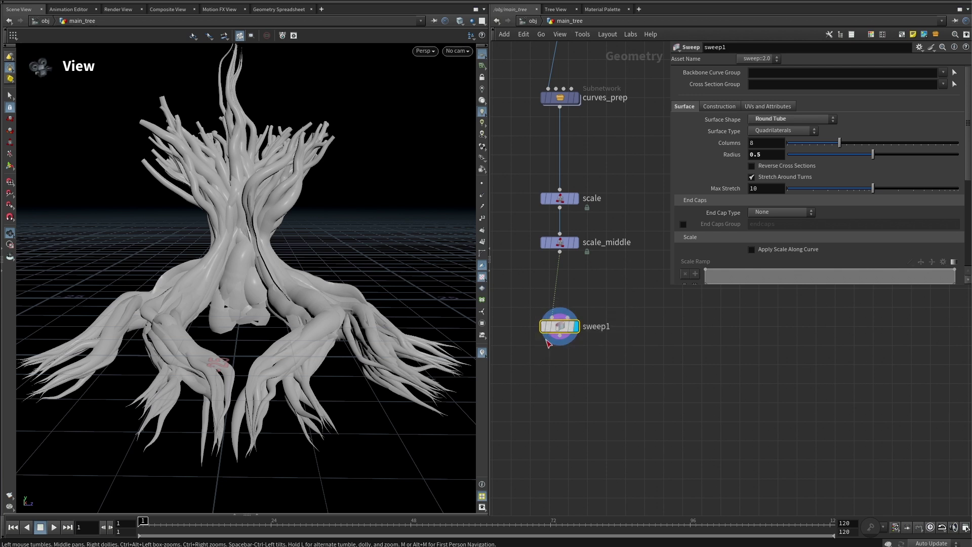
left_click(758, 106)
left_click(773, 132)
left_click(631, 279)
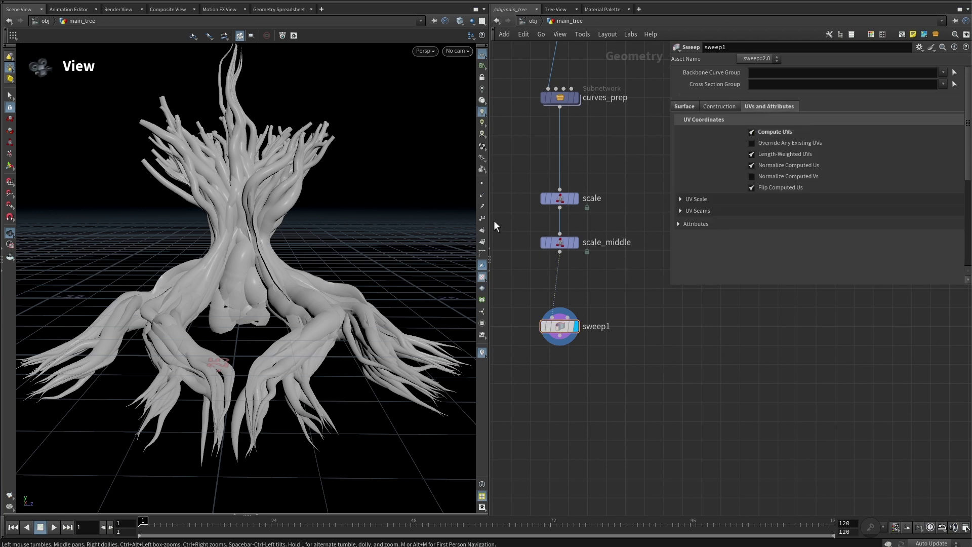
- Show the UV checker texture on the tree geometry and look it over in perspective
left_click(483, 147)
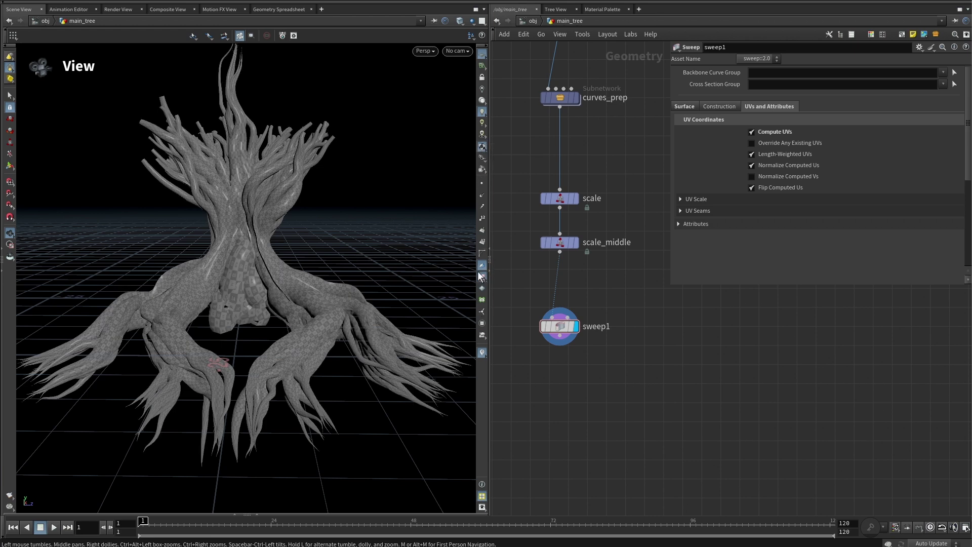
scroll(257, 285, "up", 4)
mouse_move(240, 265)
left_mouse_down()
mouse_move(180, 251)
mouse_move(274, 263)
mouse_move(230, 269)
left_mouse_up()
right_click_drag(228, 248, 288, 241)
left_click_drag(289, 241, 283, 275)
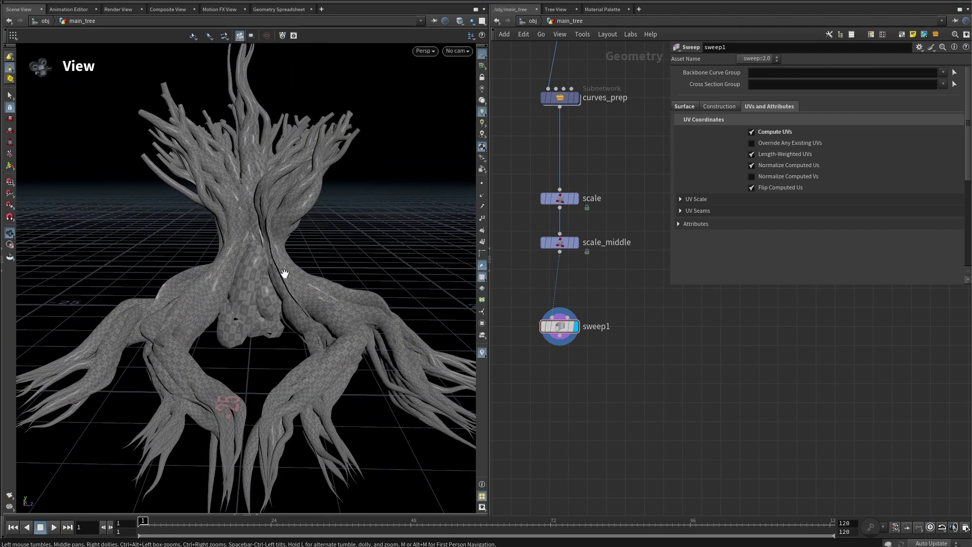
- Inspect the tree's UV layout in the UV view and return to the perspective view
key("space+5")
right_click_drag(339, 204, 76, 197)
middle_click_drag(333, 168, 254, 332)
right_click_drag(319, 286, 295, 256)
middle_click_drag(295, 255, 271, 313)
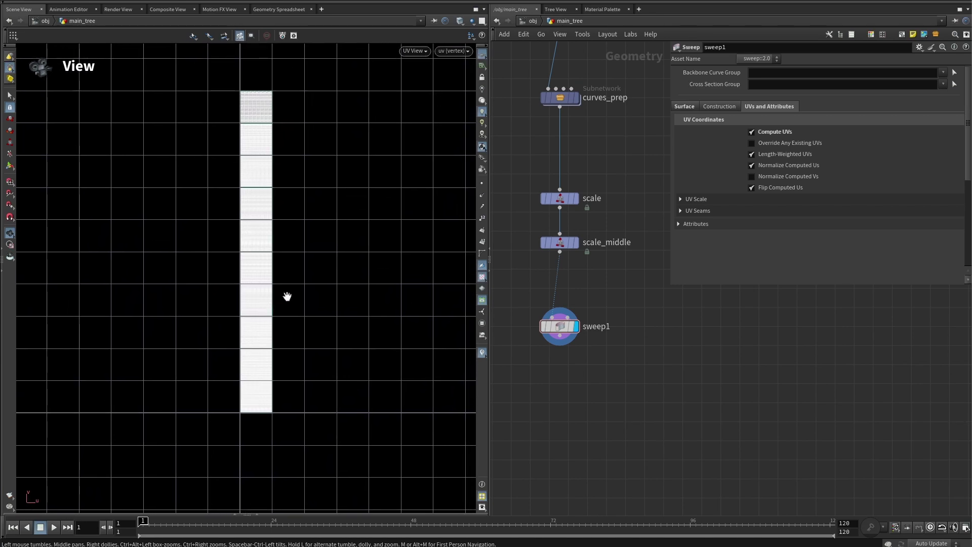
key("space+1")
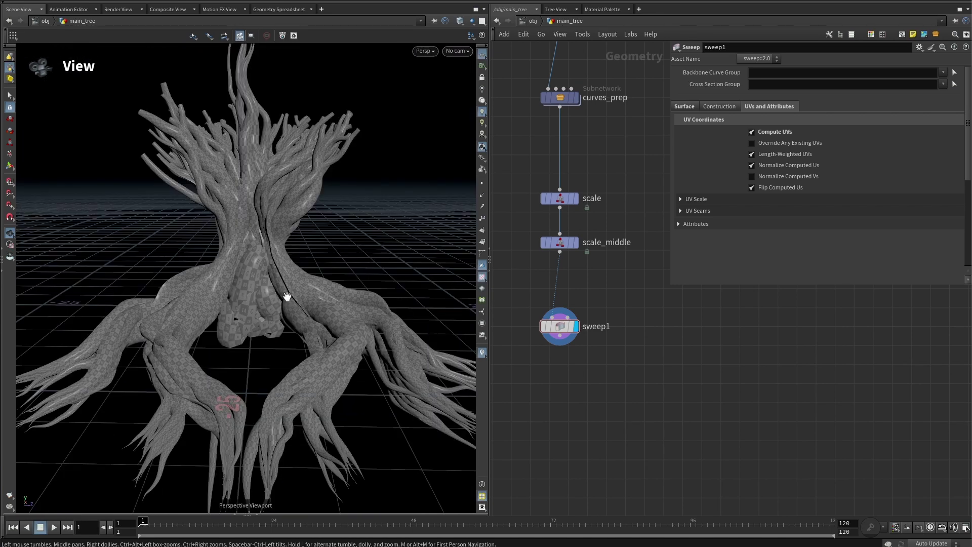
scroll(272, 260, "up", 5)
scroll(274, 274, "down", 2)
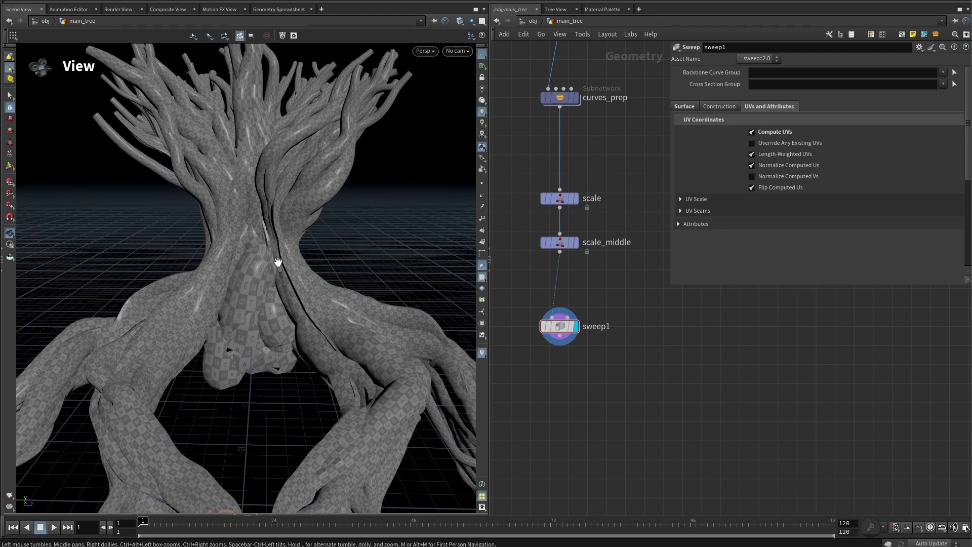
- Display the UV boundary lines and examine the seams and checker pattern up close on the central branches
left_click(482, 300)
scroll(267, 198, "up", 2)
middle_click_drag(267, 197, 243, 304)
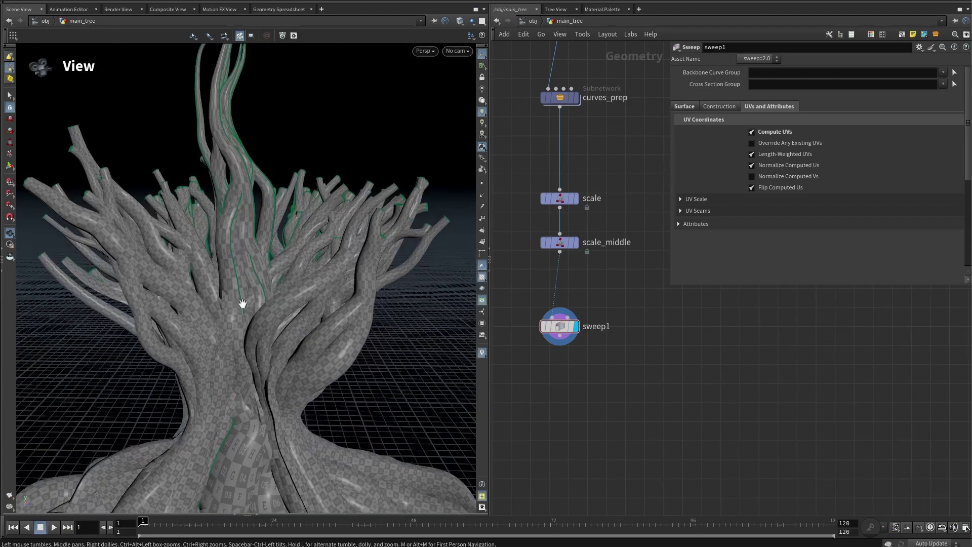
scroll(243, 304, "up", 6)
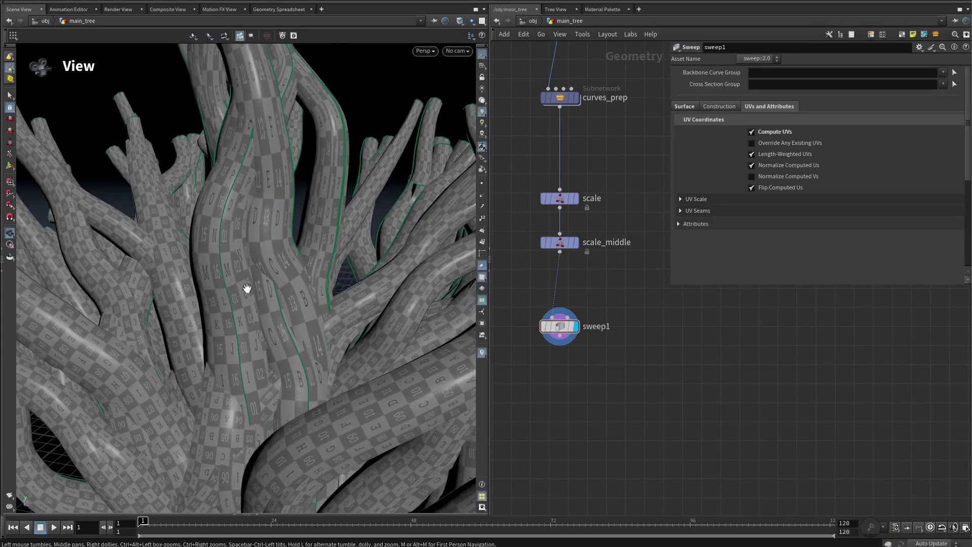
scroll(207, 277, "up", 1)
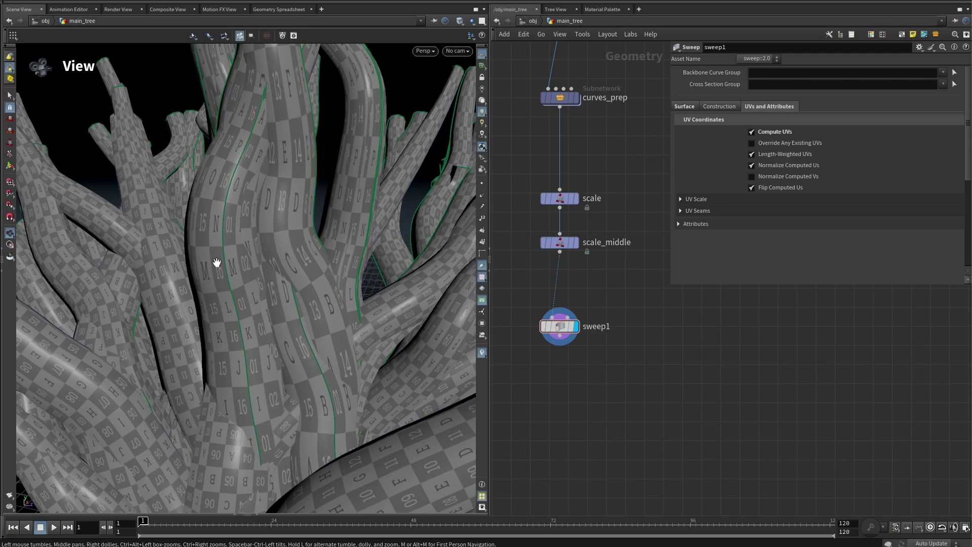
right_click_drag(282, 155, 265, 202)
scroll(264, 202, "up", 5)
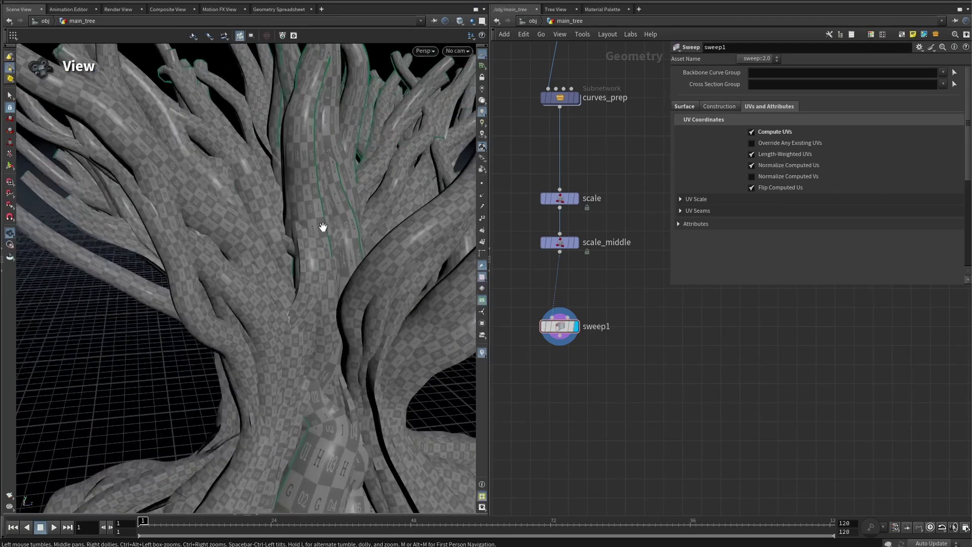
scroll(324, 177, "up", 5)
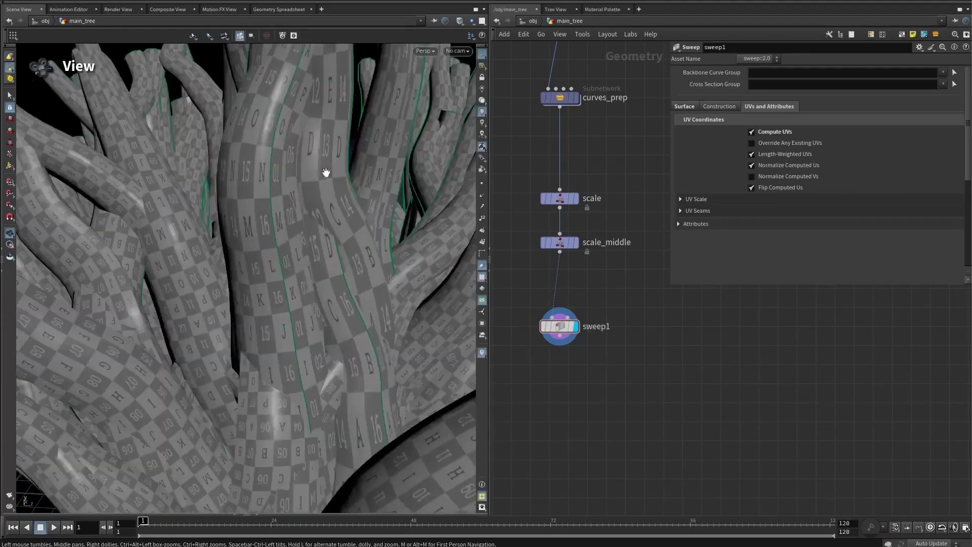
scroll(264, 203, "up", 3)
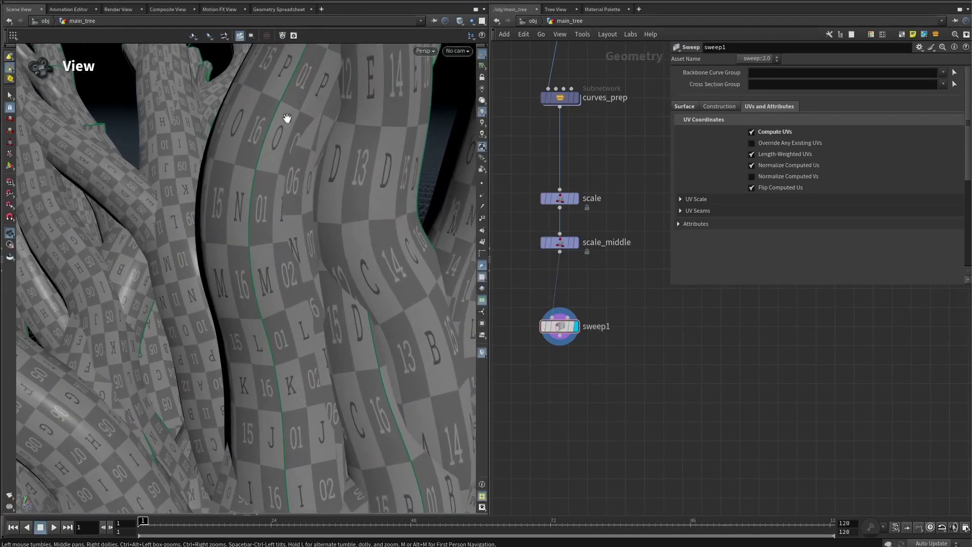
scroll(254, 231, "up", 3)
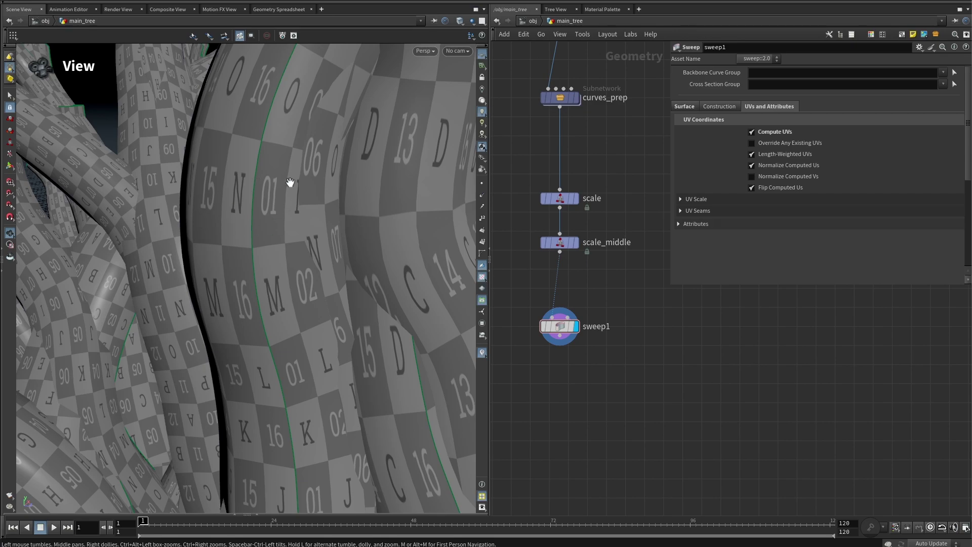
- Examine the checker pattern over the whole tree, following a tube from the branches down to the roots
right_click_drag(294, 207, 153, 272)
left_click_drag(249, 296, 260, 278)
right_click_drag(259, 278, 211, 283)
left_click_drag(211, 282, 241, 292)
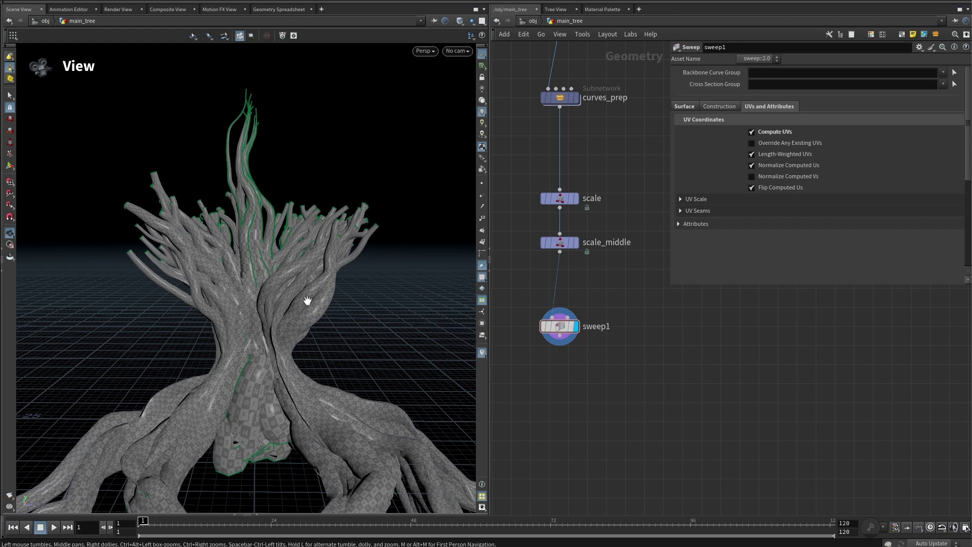
right_click_drag(277, 314, 250, 343)
middle_click_drag(249, 343, 227, 298)
mouse_move(227, 298)
left_mouse_down()
mouse_move(230, 289)
mouse_move(223, 312)
left_mouse_up()
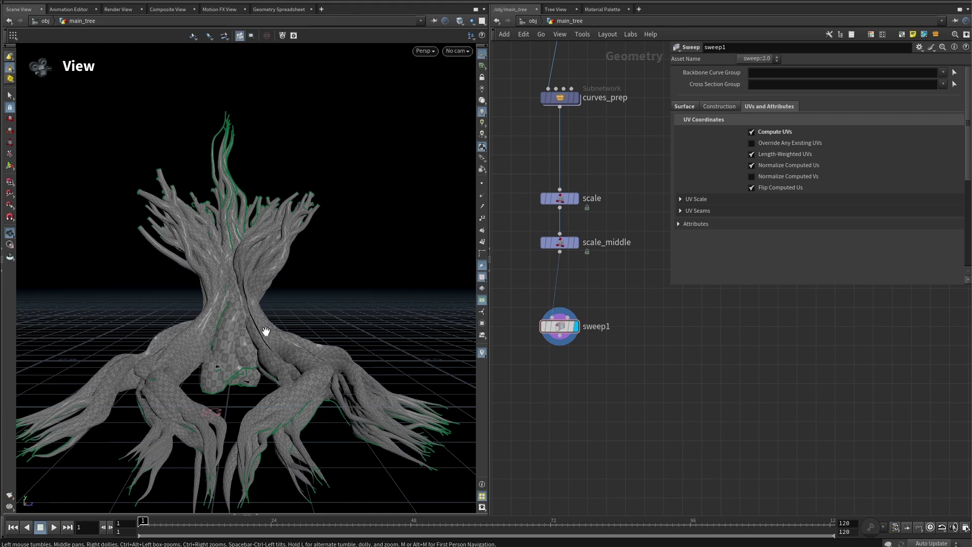
mouse_move(190, 232)
left_mouse_down()
mouse_move(197, 339)
mouse_move(188, 436)
left_mouse_up()
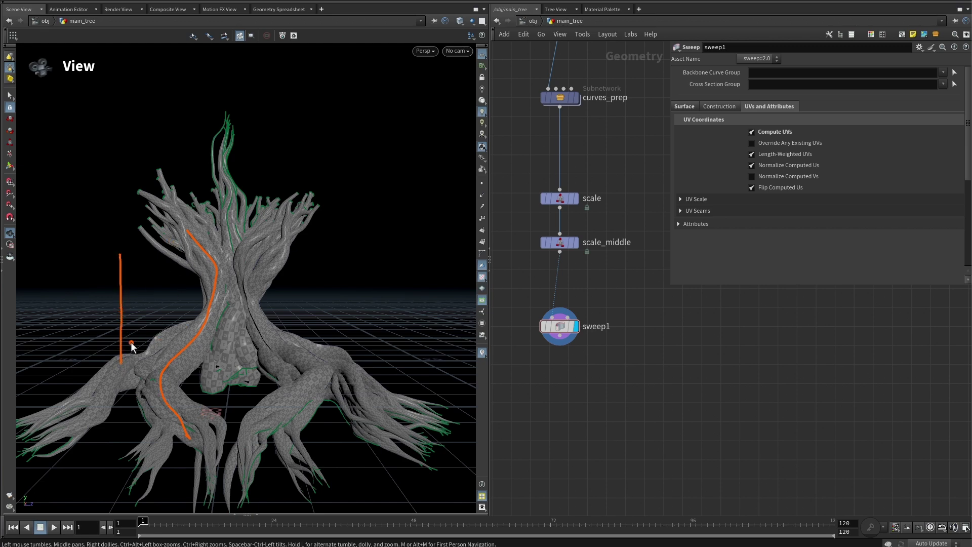
key("Escape")
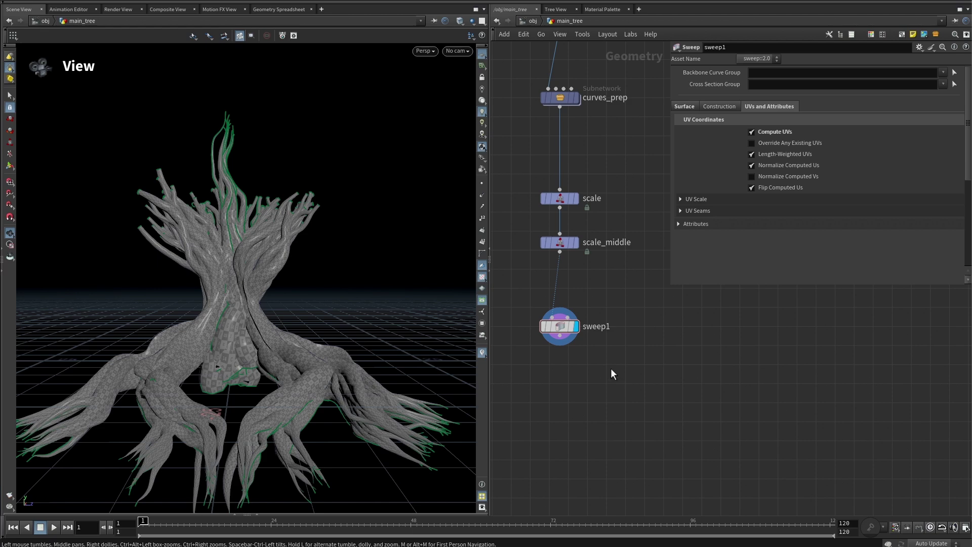
- Insert a Resample node between scale_middle and sweep1
key("Tab")
type("resample")
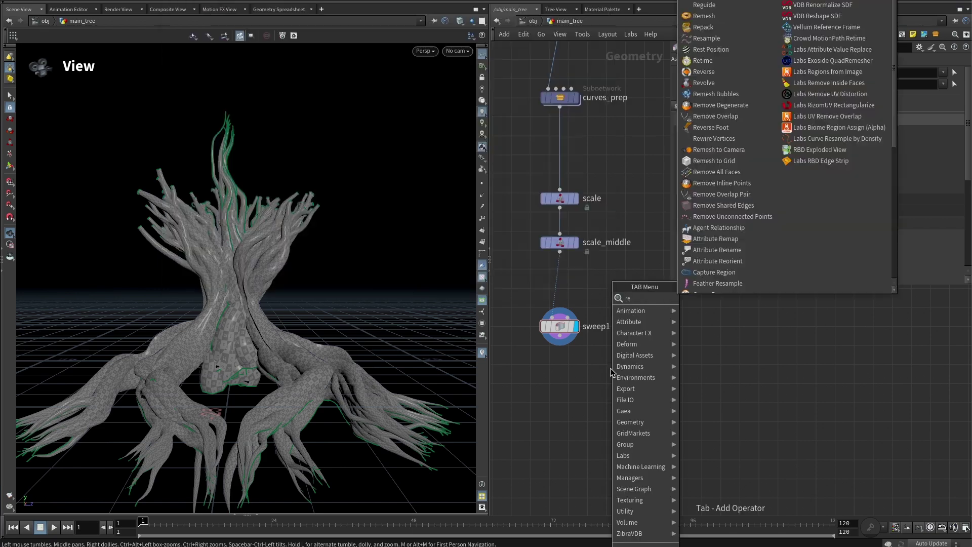
key("Return")
left_click_drag(609, 368, 559, 293)
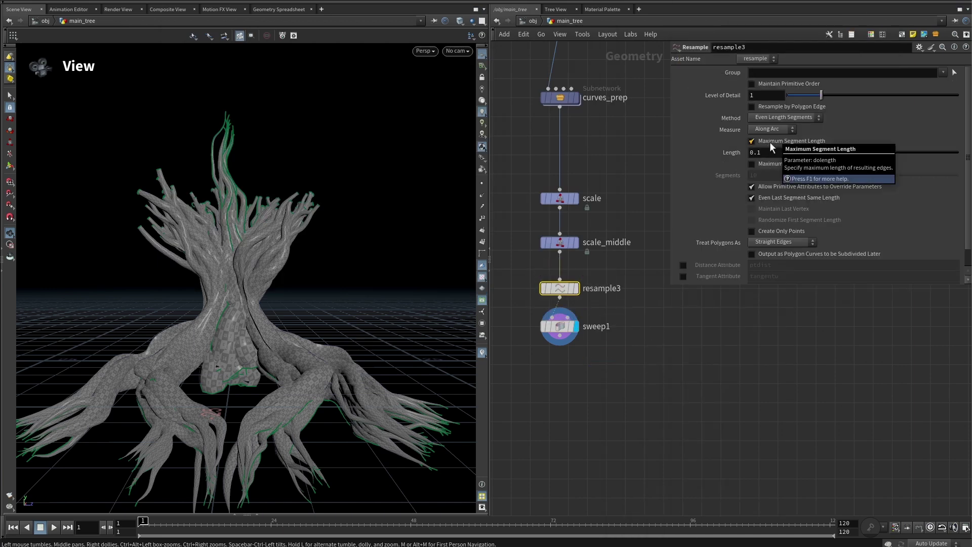
- Disable Maximum Segment Length on the resample node and enable its Curve U Attribute output, curveu
left_click(752, 142)
scroll(719, 154, "down", 1)
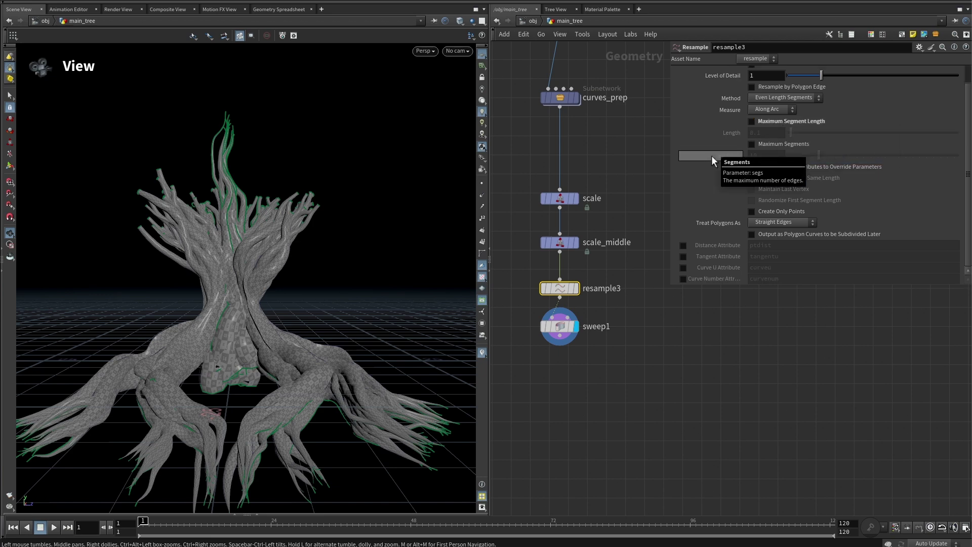
left_click(683, 267)
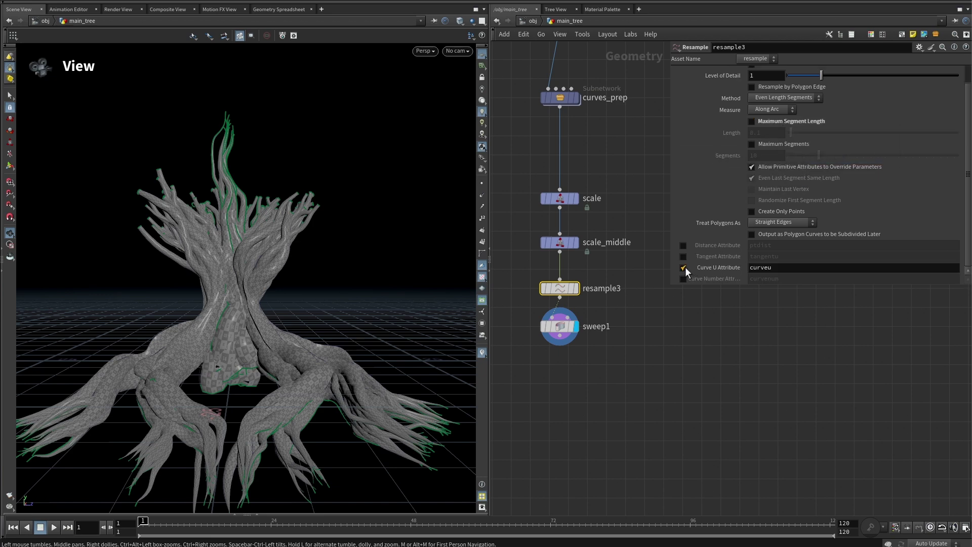
- Move sweep1 further down and branch a Point VOP off the output of resample3
left_click_drag(566, 337, 566, 413)
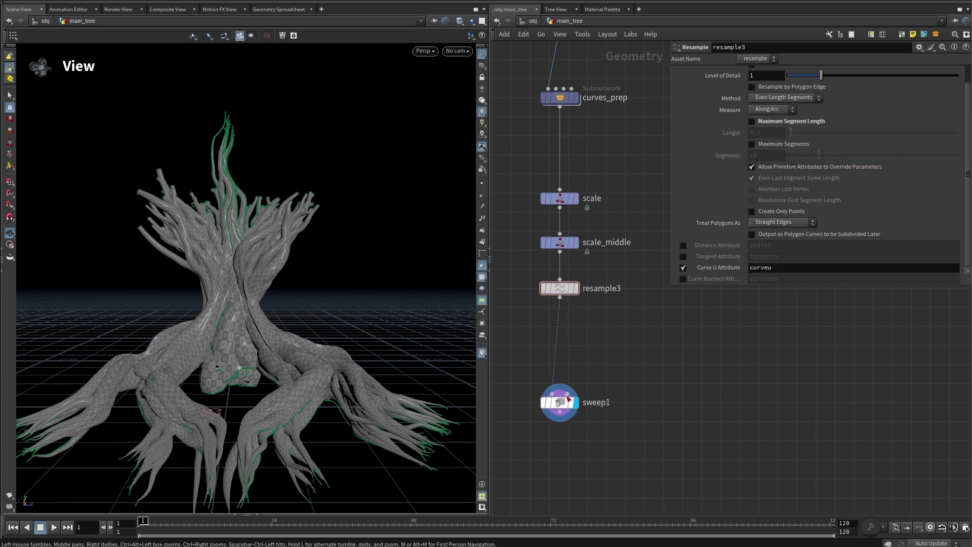
left_click(559, 298)
key("Tab")
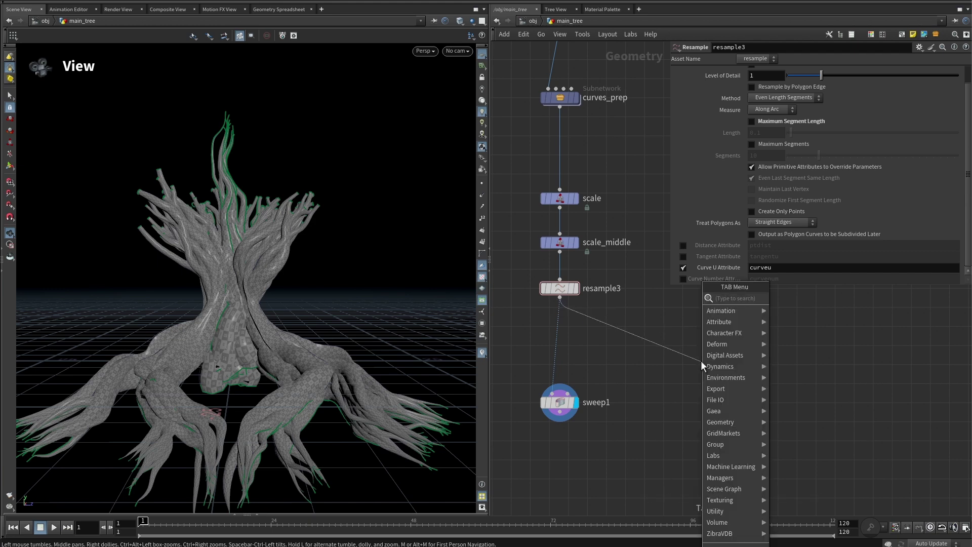
type("pointvop")
key("Return")
left_click(700, 361)
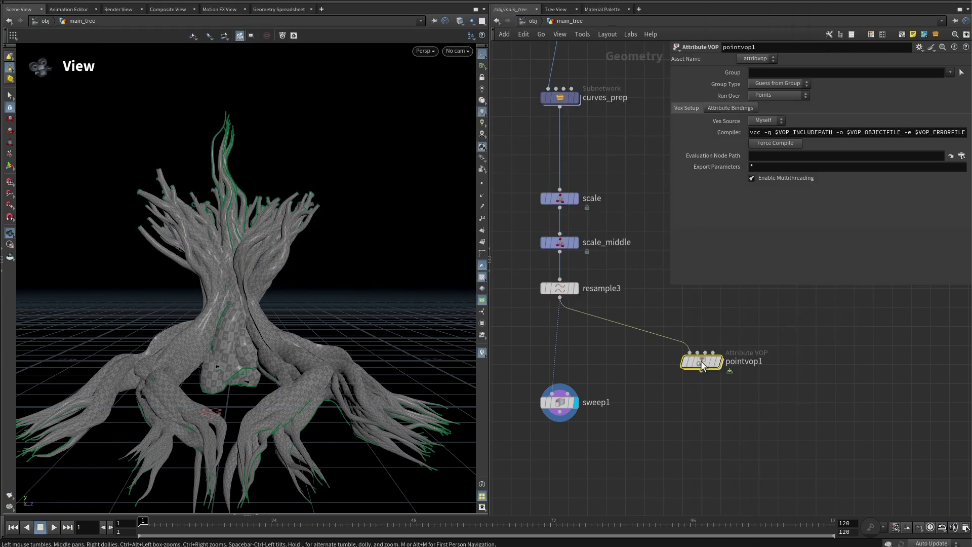
- Rename the Point VOP to set_to_rest and make it the displayed node
left_click(742, 362)
type("set_to_rest")
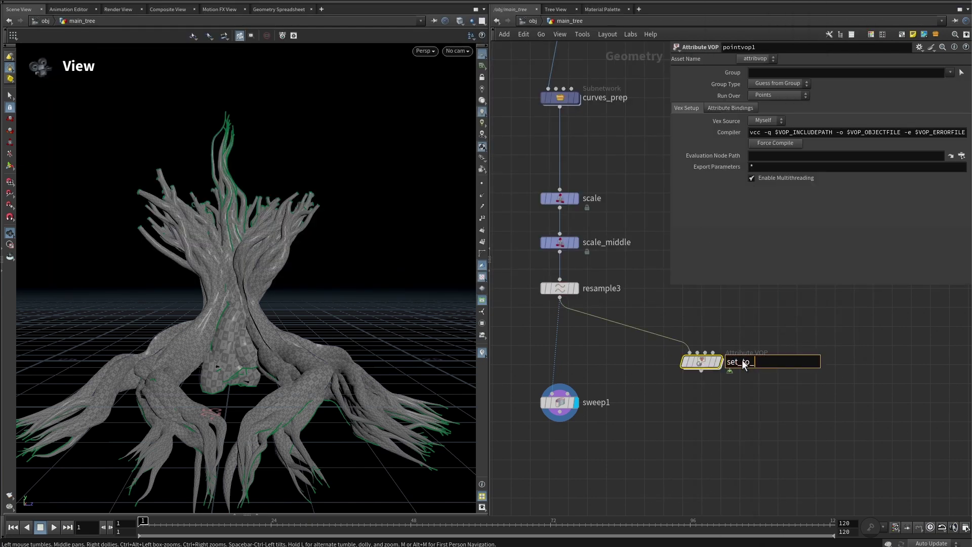
key("Return")
left_click(719, 363)
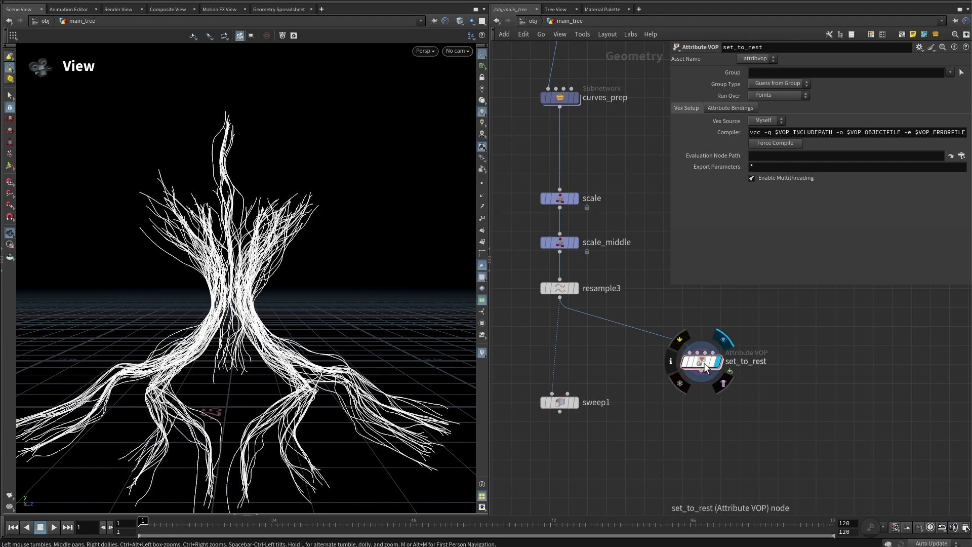
- Open the set_to_rest VOP network and space the global parameters and output nodes apart
double_click(705, 359)
left_click(706, 349)
scroll(706, 349, "down", 5)
middle_click_drag(784, 348, 632, 365)
scroll(619, 339, "up", 3)
left_click_drag(596, 280, 756, 346)
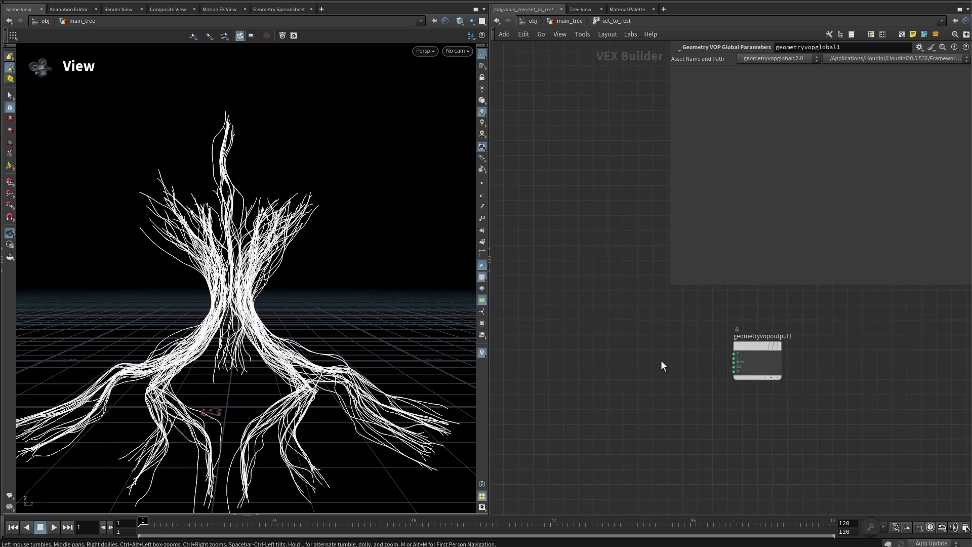
middle_click_drag(661, 375, 744, 379)
- Add a Float to Vector node and connect its vector output to P on geometryvopoutput1
key("Tab")
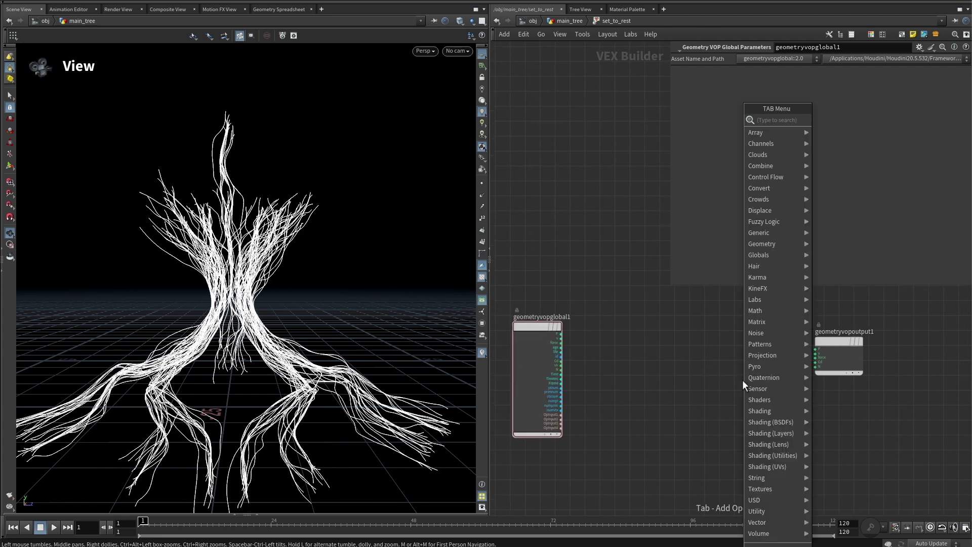
type("float to ve")
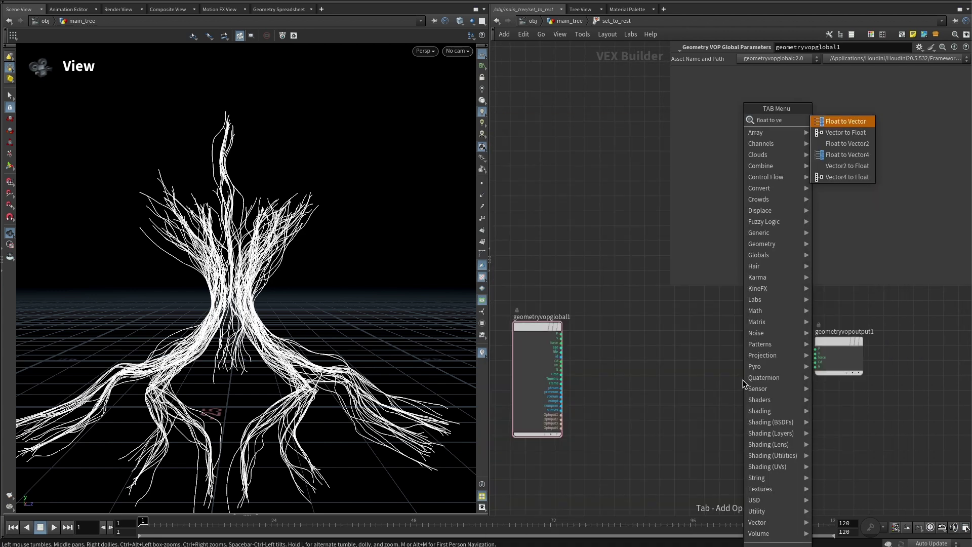
key("Return")
left_click(742, 380)
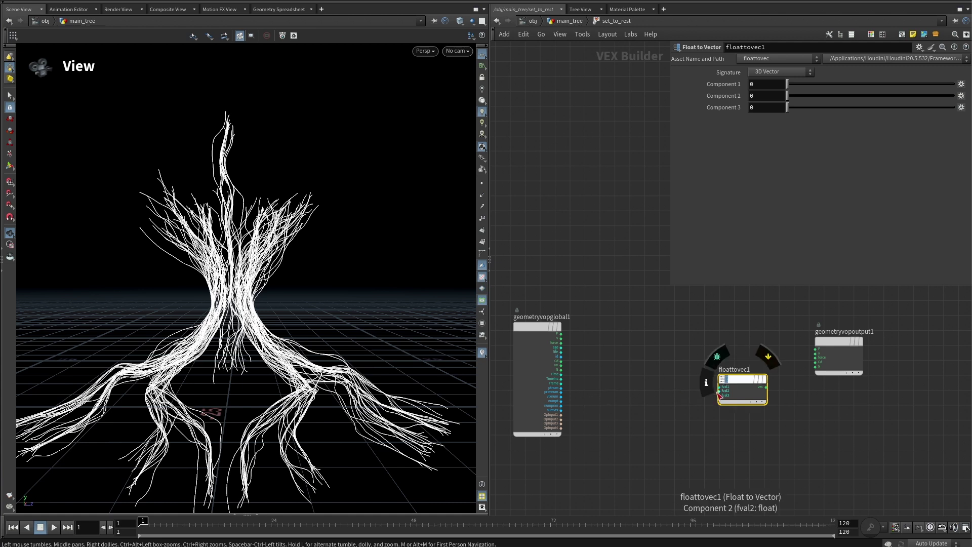
left_click(788, 399)
left_click_drag(767, 388, 816, 349)
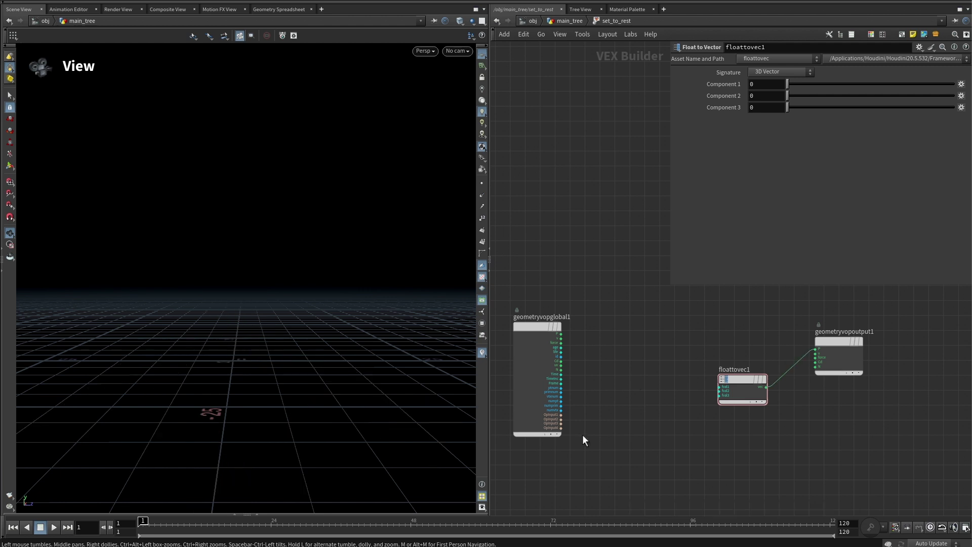
- Add a Bind node for the curveu attribute and place it beside the global parameters node
key("Tab")
type("bin")
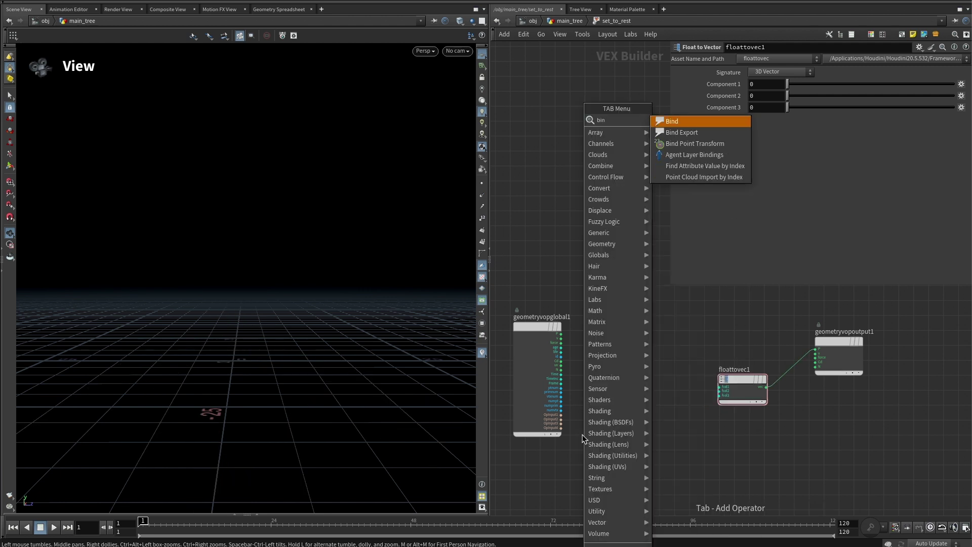
key("Return")
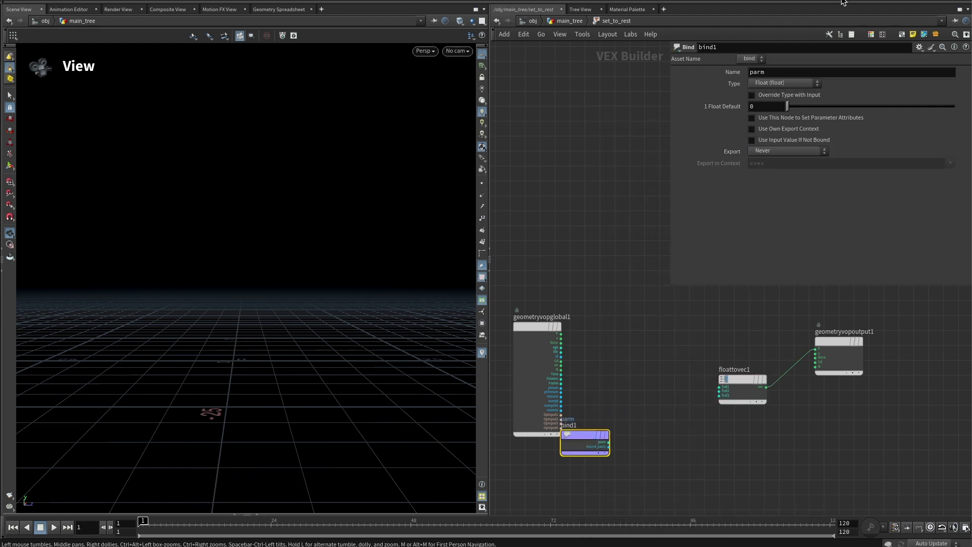
type("curveu")
key("Return")
left_click_drag(591, 433, 633, 447)
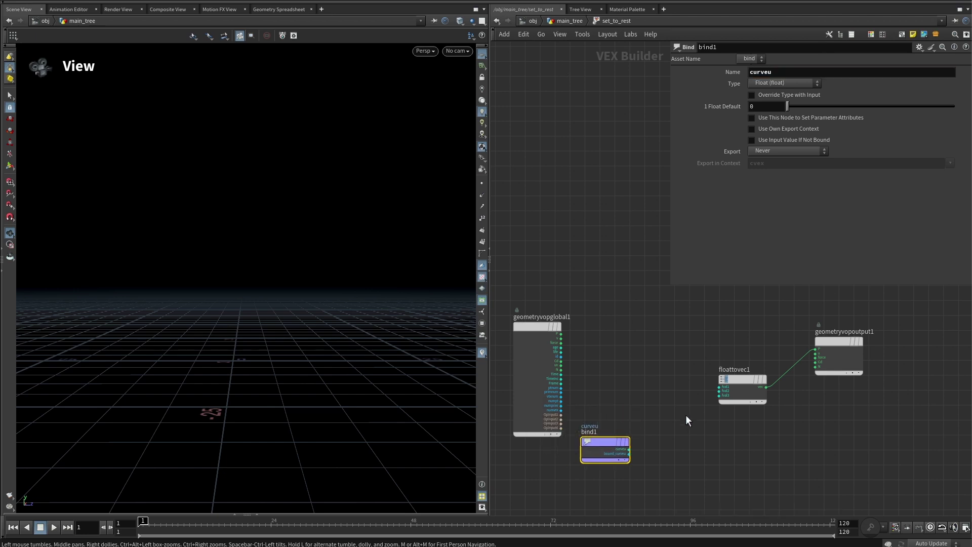
- Connect the curveu output of the Bind node to fval2 on floattovec1
left_click(629, 449)
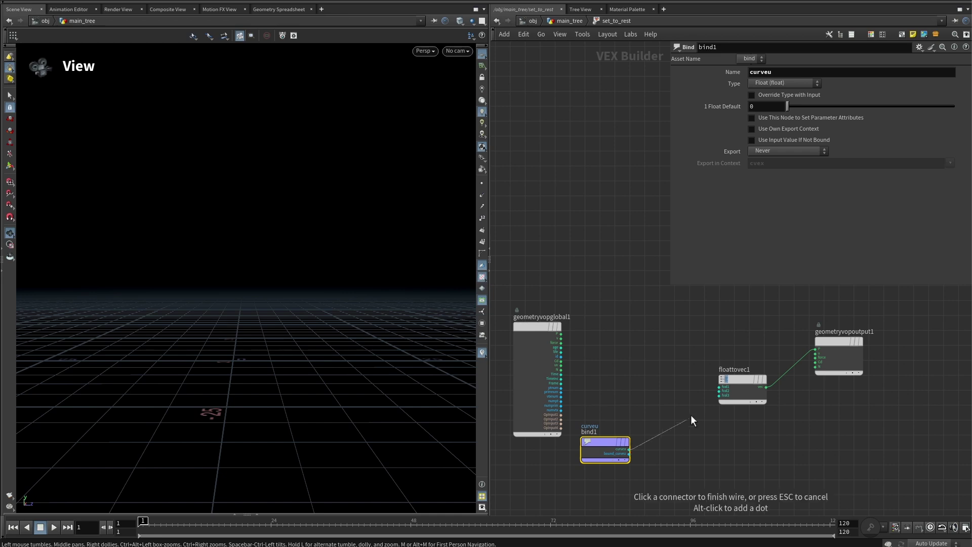
left_click(719, 390)
right_click_drag(232, 359, 450, 241)
scroll(239, 348, "up", 3)
mouse_move(231, 356)
left_mouse_down()
mouse_move(233, 380)
mouse_move(233, 368)
left_mouse_up()
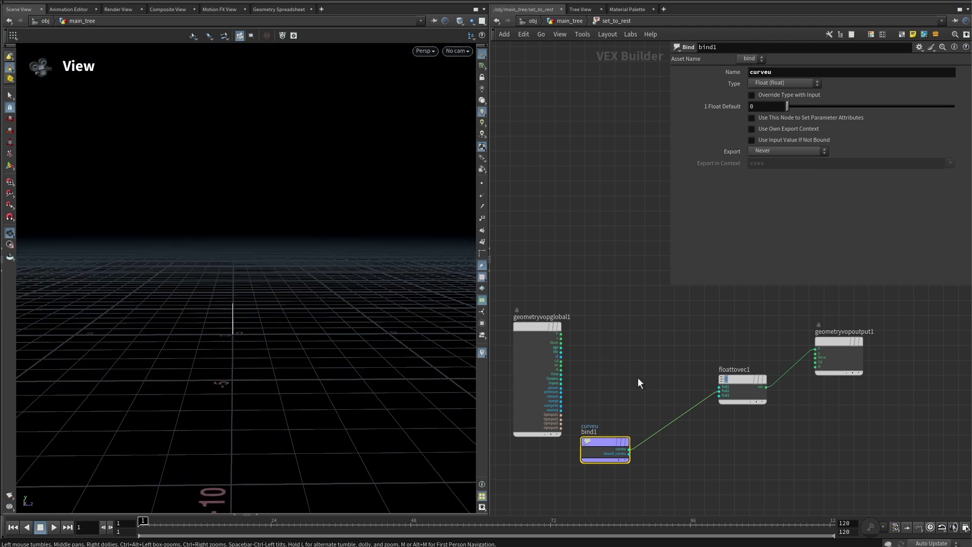
- Connect primnum from geometryvopglobal1 to fval1 on floattovec1 and inspect the spread-out curves
middle_click_drag(618, 373, 692, 364)
scroll(681, 369, "up", 3)
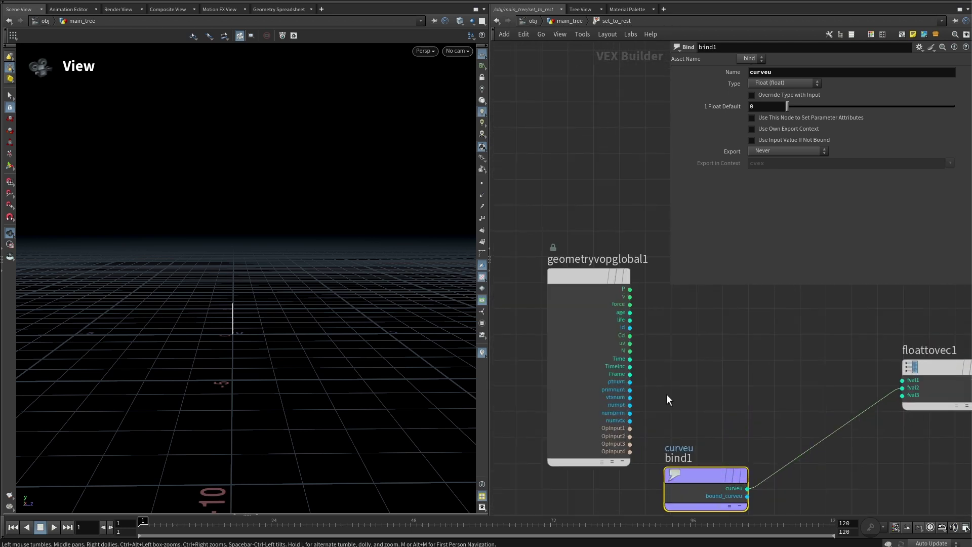
middle_click_drag(668, 396, 640, 401)
left_click(603, 396)
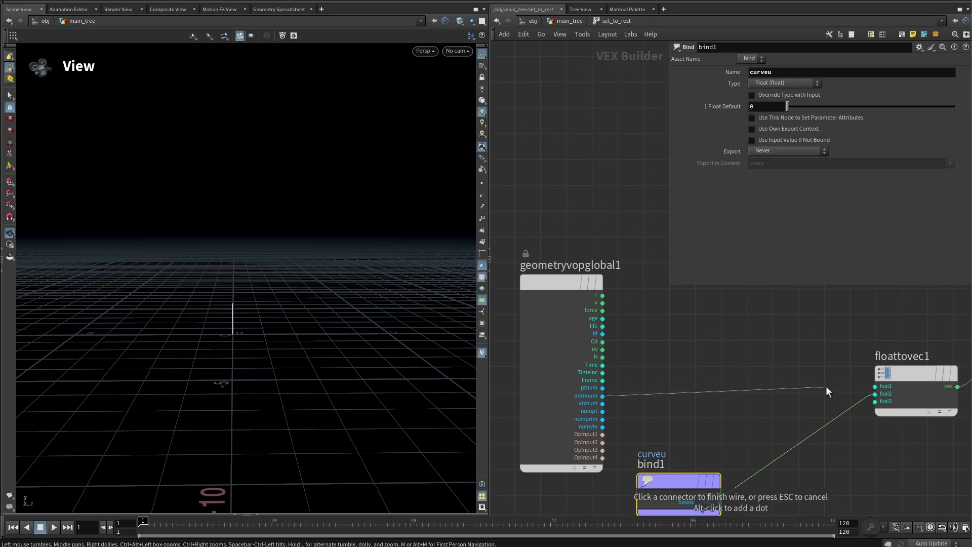
left_click(869, 385)
left_click_drag(271, 321, 240, 316)
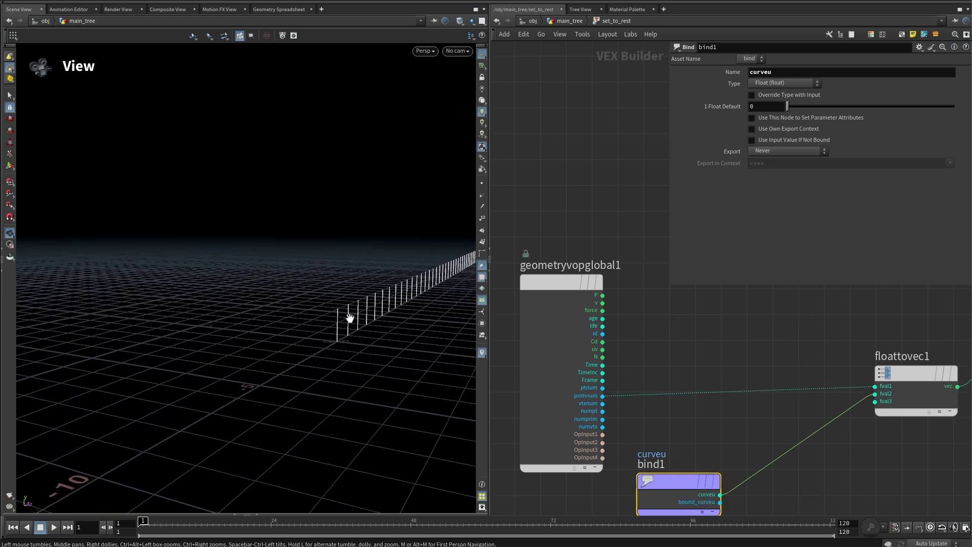
left_click_drag(347, 319, 187, 347)
left_click_drag(294, 332, 200, 367)
left_click_drag(354, 340, 310, 352)
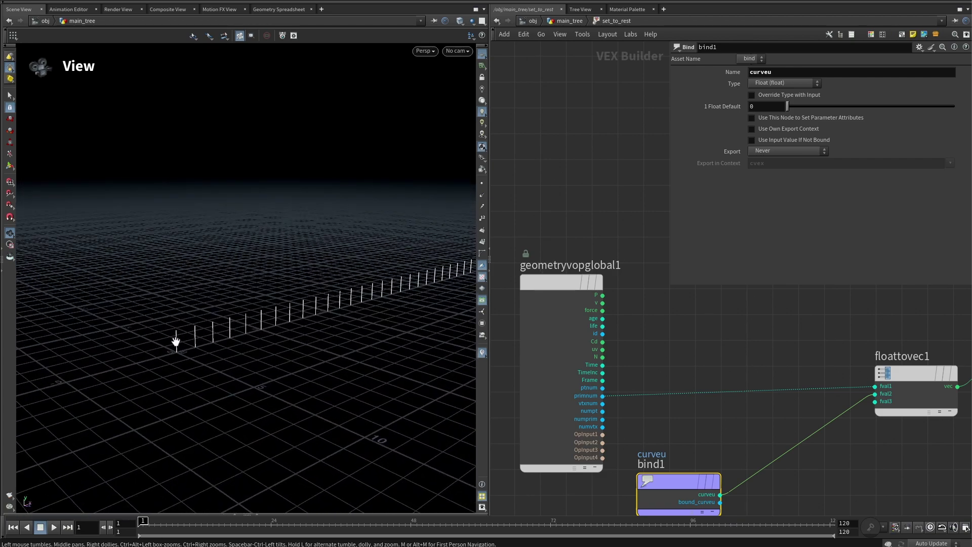
- Return to the main_tree network and insert a Measure node directly after resample3, feeding both sweep1 and set_to_rest
left_click(575, 22)
left_click(574, 20)
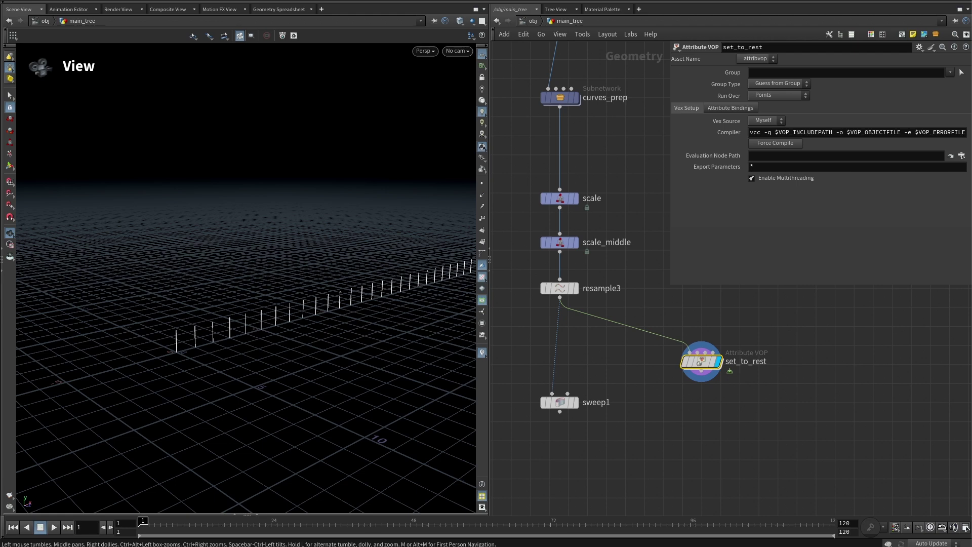
left_click(596, 341)
key("Tab")
type("meas")
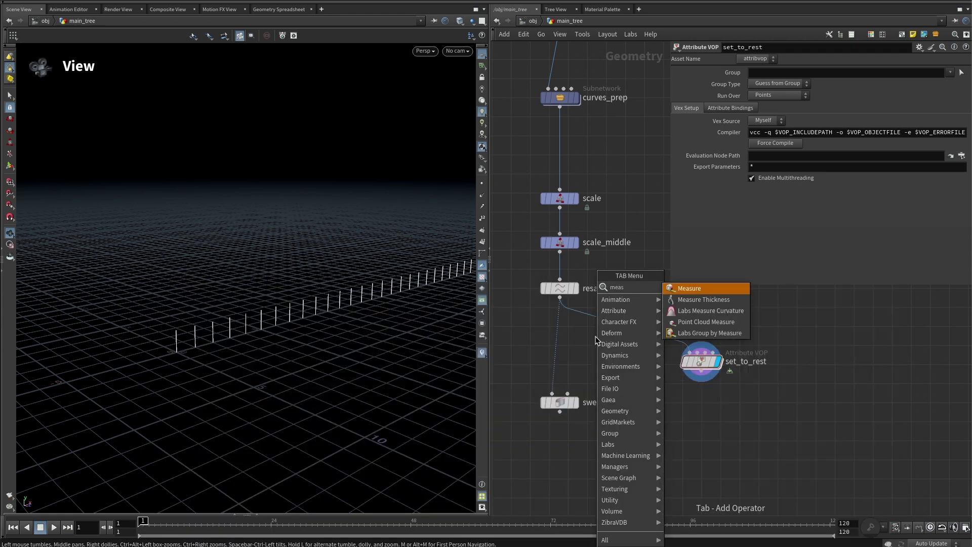
key("Return")
left_click(594, 336)
left_click_drag(594, 336, 564, 335)
mouse_move(591, 329)
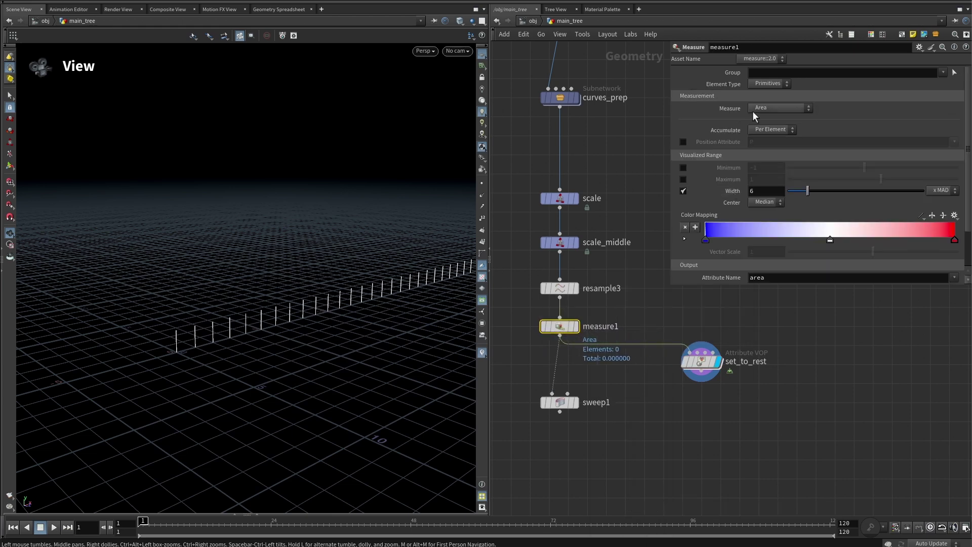
- Set measure1 to measure Perimeter / Length with the attribute name length, and check its attributes in the node info
left_click(786, 108)
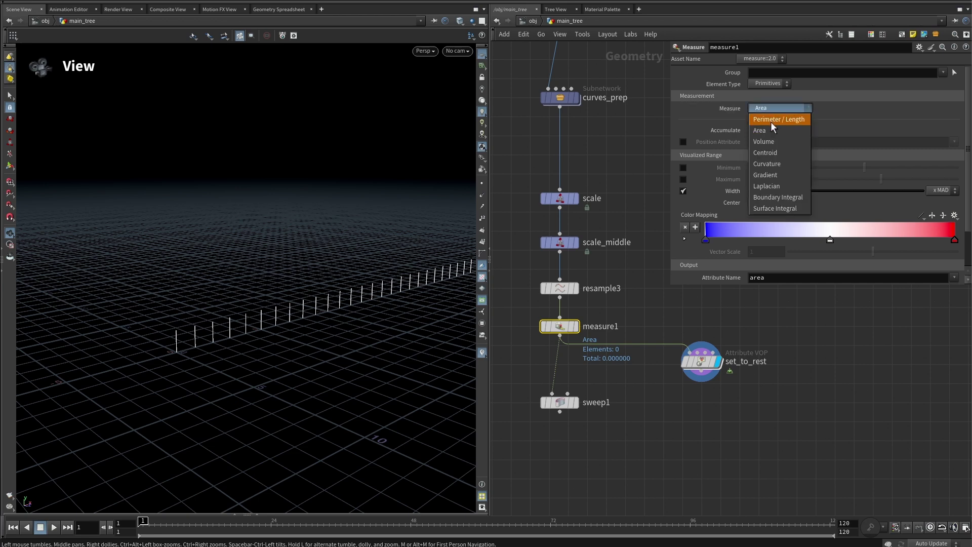
left_click(782, 120)
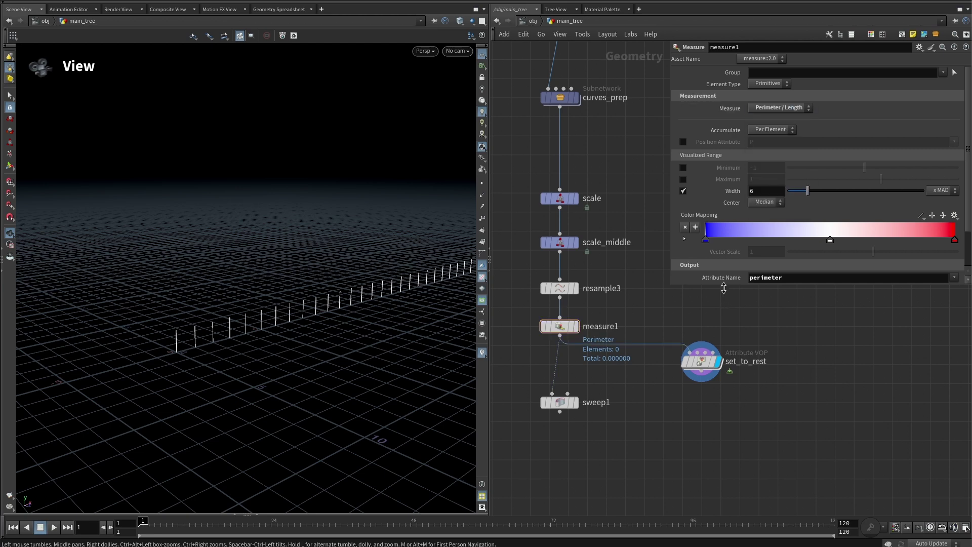
double_click(794, 286)
type("length")
key("Return")
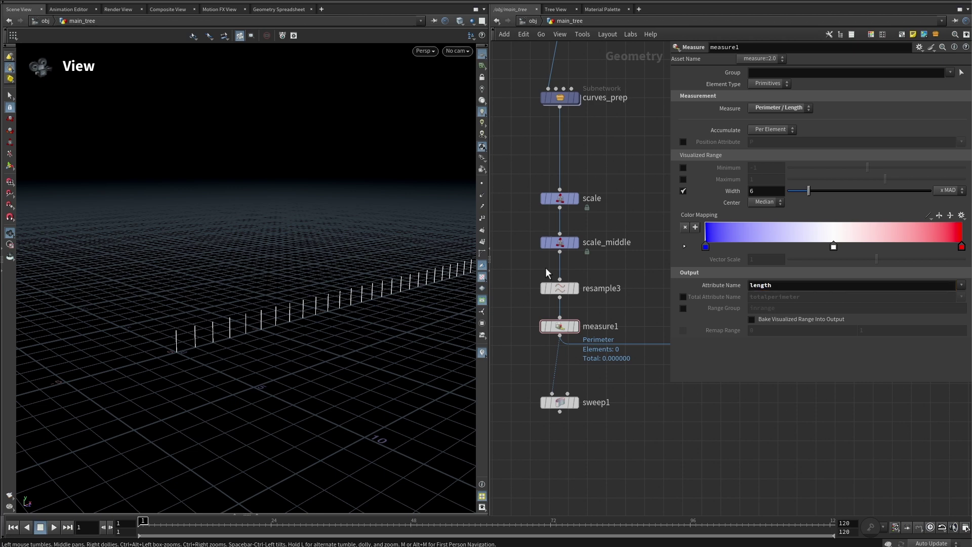
middle_click_drag(599, 275, 589, 247)
middle_click(552, 299)
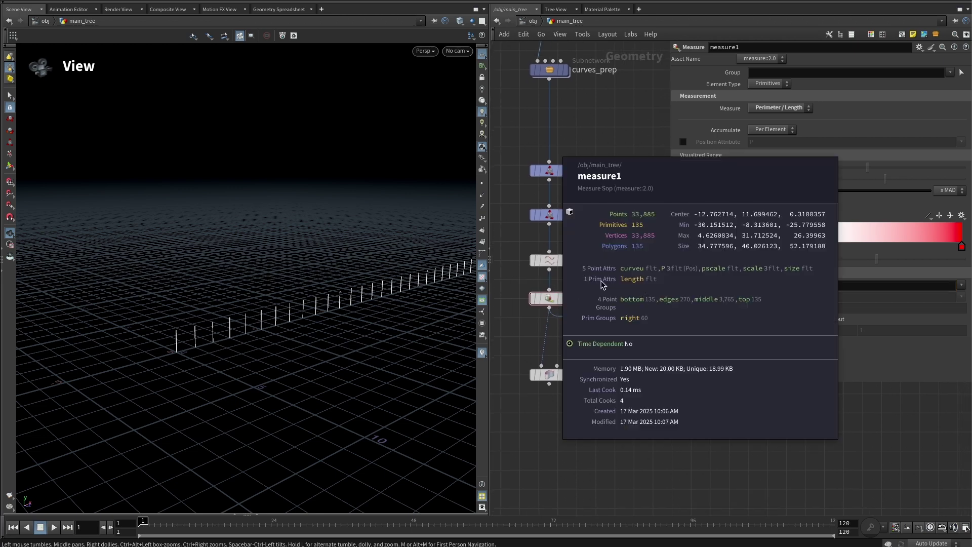
middle_click_drag(634, 281, 633, 281)
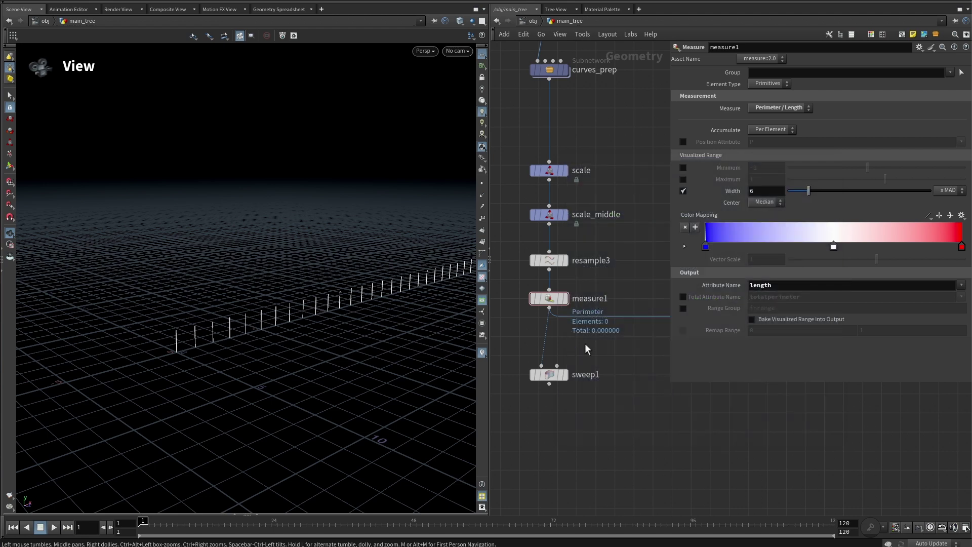
- Insert an Attribute Promote node between measure1 and the branches to sweep1 and set_to_rest
key("Tab")
type("promote")
key("Return")
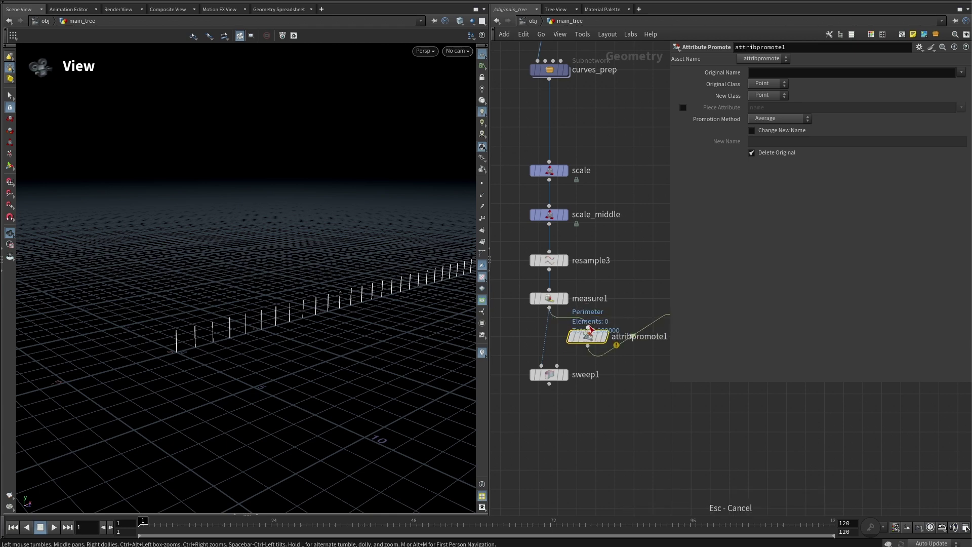
left_click(582, 337)
left_click_drag(580, 335, 552, 335)
- Promote the length attribute from Primitive to Point class on attribpromote1 and check its attributes in the node info
left_click(772, 84)
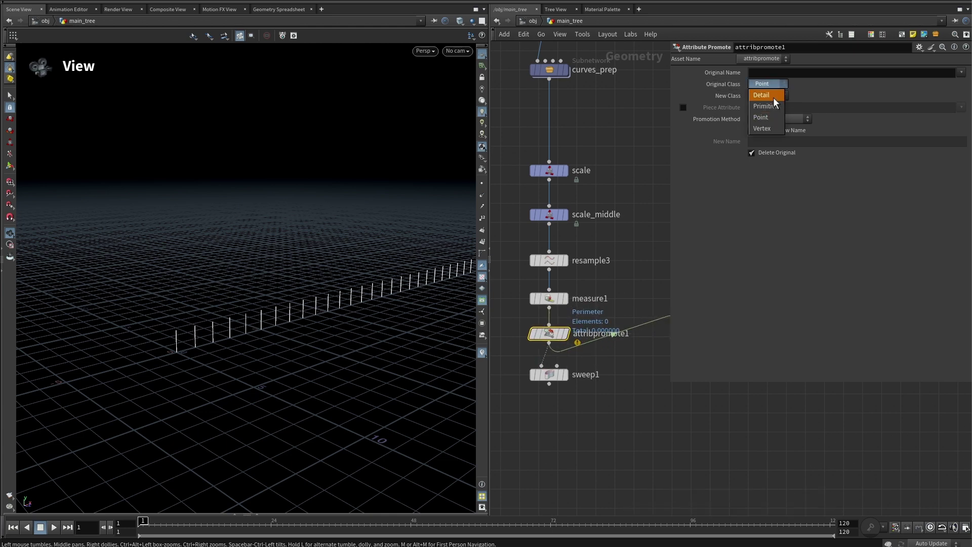
left_click(773, 107)
left_click(960, 72)
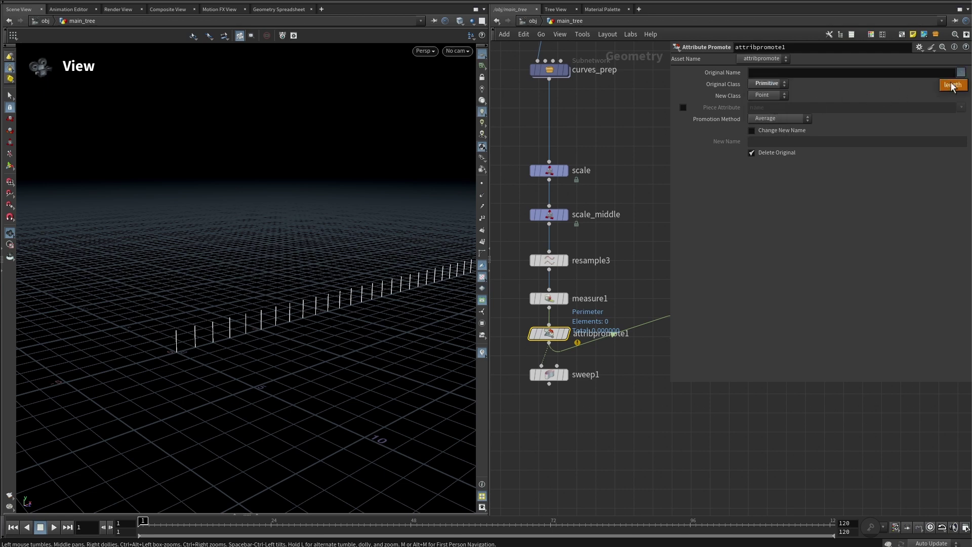
left_click(953, 85)
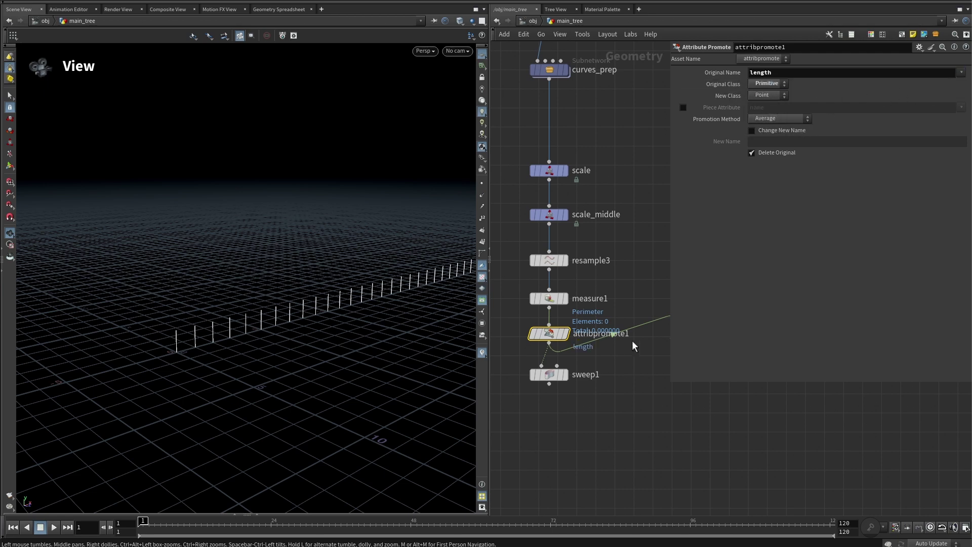
middle_click(549, 333)
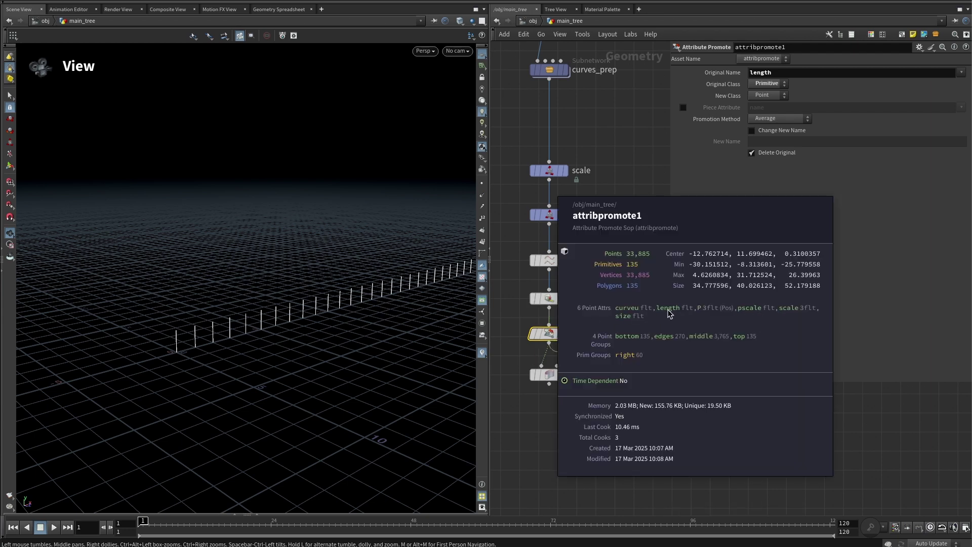
- Open the set_to_rest VOP network and move the curveu Bind node further down
scroll(597, 461, "down", 3)
middle_click_drag(640, 423, 606, 450)
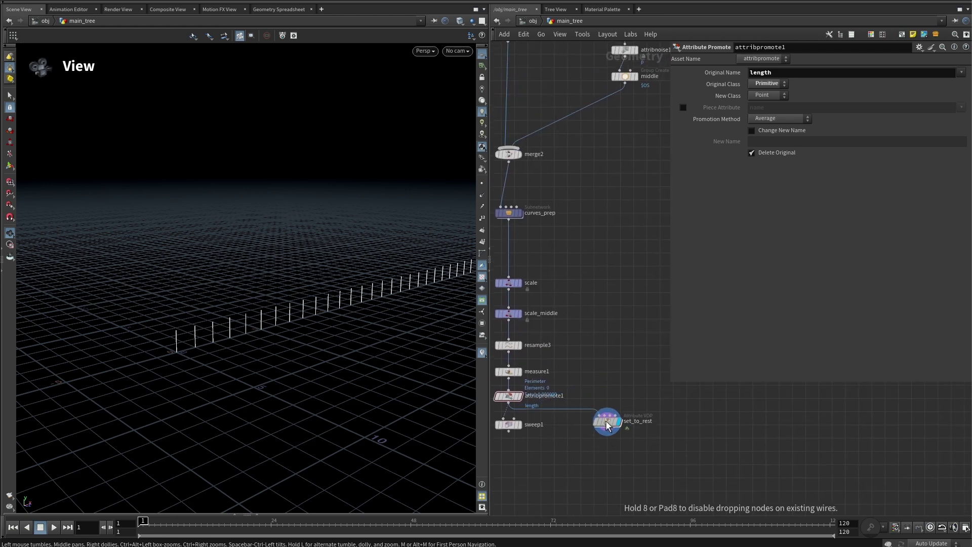
double_click(607, 398)
middle_click_drag(667, 426, 637, 419)
scroll(638, 418, "down", 2)
left_click_drag(594, 381, 600, 435)
- Add a second Bind node for the length attribute and place it below the curveu Bind node
key("Tab")
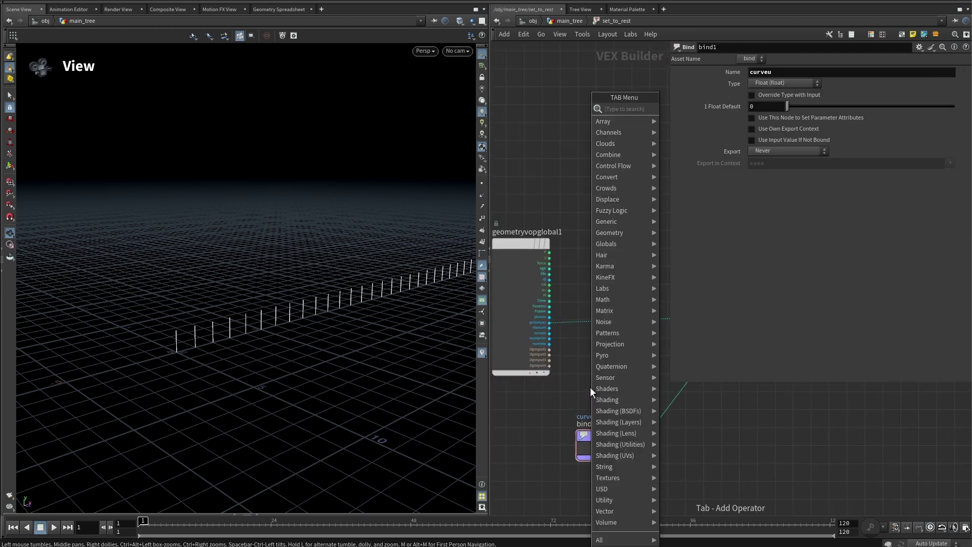
type("bind")
key("Return")
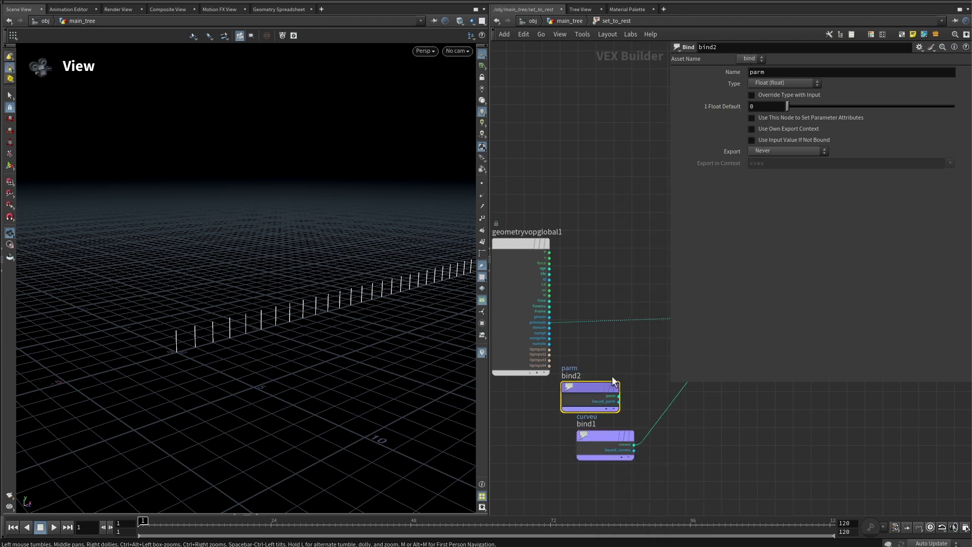
left_click_drag(776, 72, 526, 67)
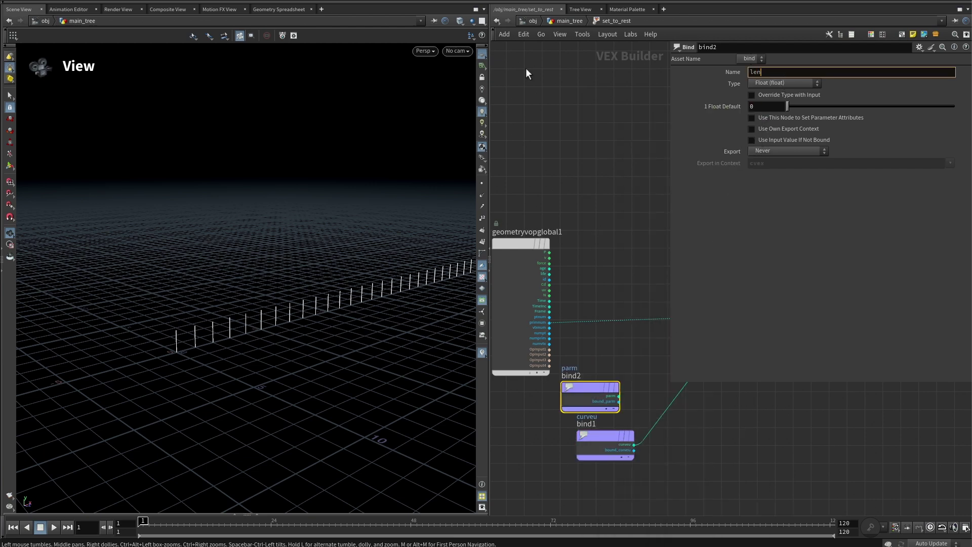
key("Return")
middle_click_drag(701, 436, 624, 363)
scroll(622, 373, "down", 2)
scroll(625, 362, "up", 1)
left_click_drag(528, 329, 545, 412)
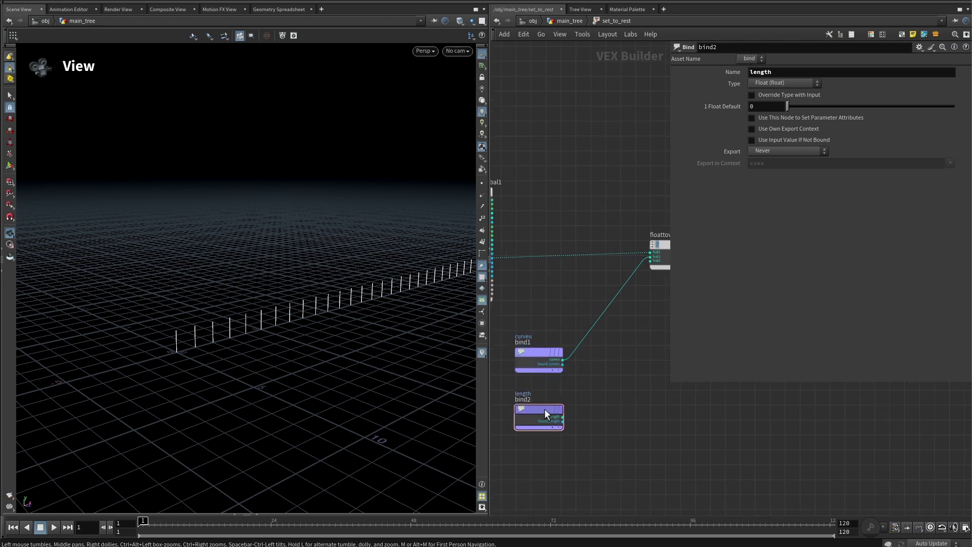
- Insert a Multiply node between curveu and fval2, connect length to its second input, and inspect the rescaled curves
key("Tab")
type("mult")
key("Return")
left_click(589, 365)
left_click_drag(587, 363, 617, 363)
left_click(608, 374)
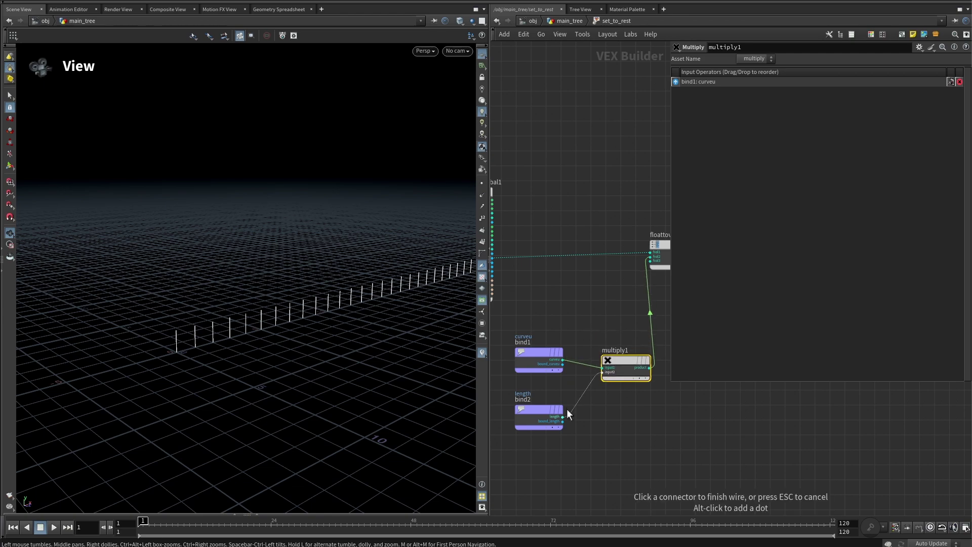
left_click(563, 416)
scroll(298, 203, "down", 10)
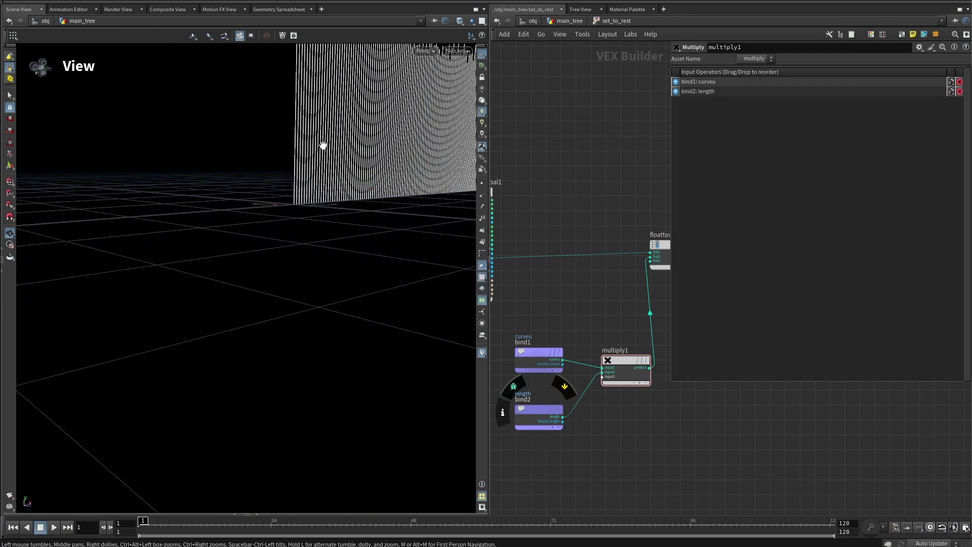
middle_click_drag(339, 152, 251, 251)
left_click_drag(251, 251, 202, 243)
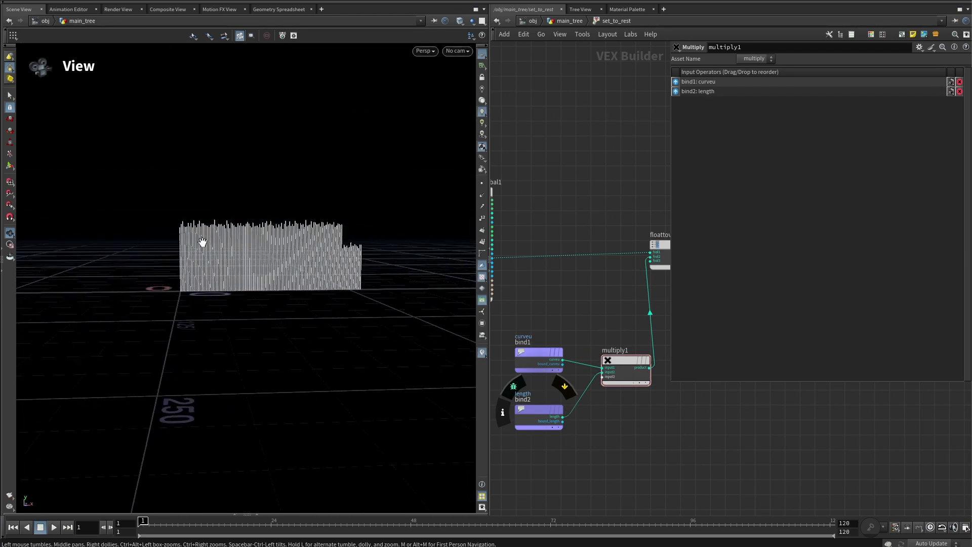
right_click_drag(202, 243, 269, 232)
mouse_move(291, 247)
left_mouse_down()
mouse_move(213, 253)
mouse_move(304, 251)
left_mouse_up()
- Create a reference copy of sweep1 in main_tree, then place it below set_to_rest and feed it from that node's output
left_click(570, 21)
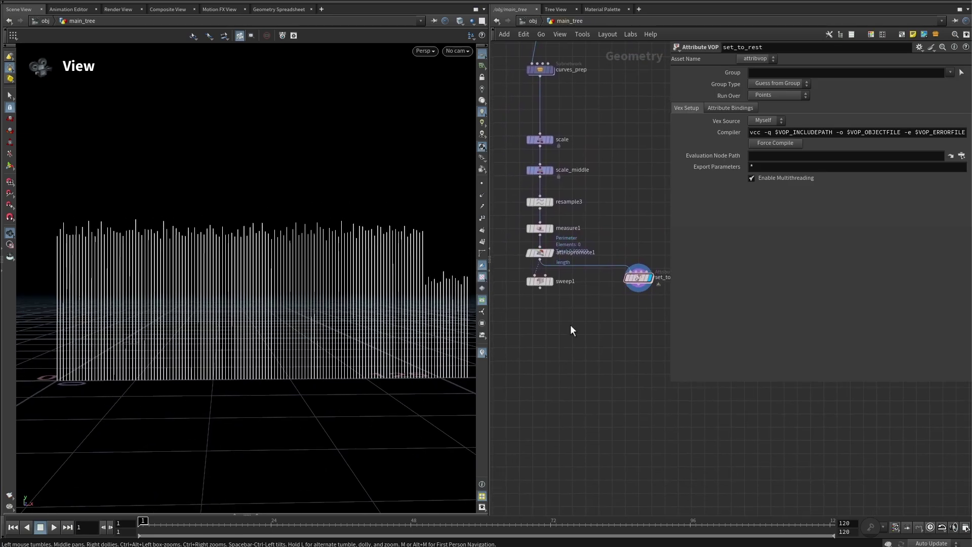
left_click(542, 281)
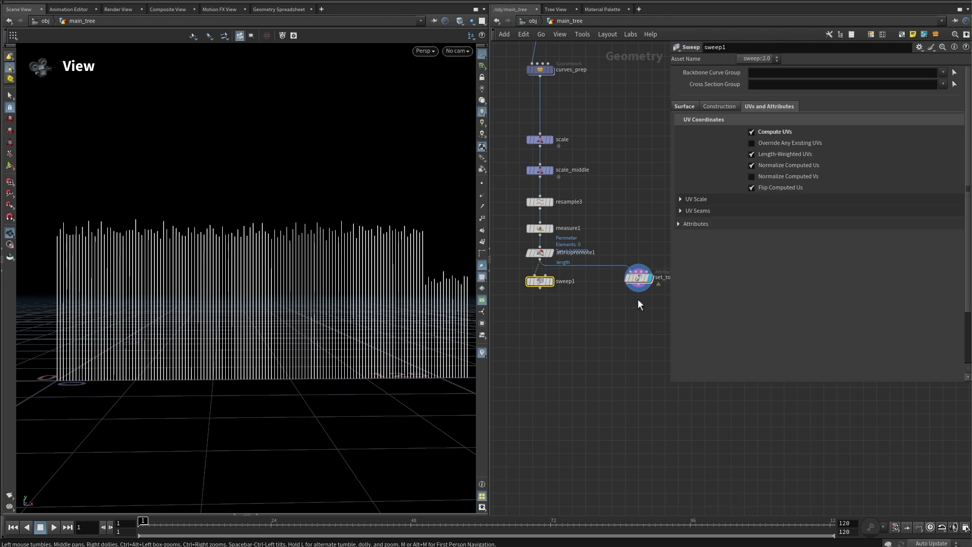
right_click(537, 281)
mouse_move(552, 301)
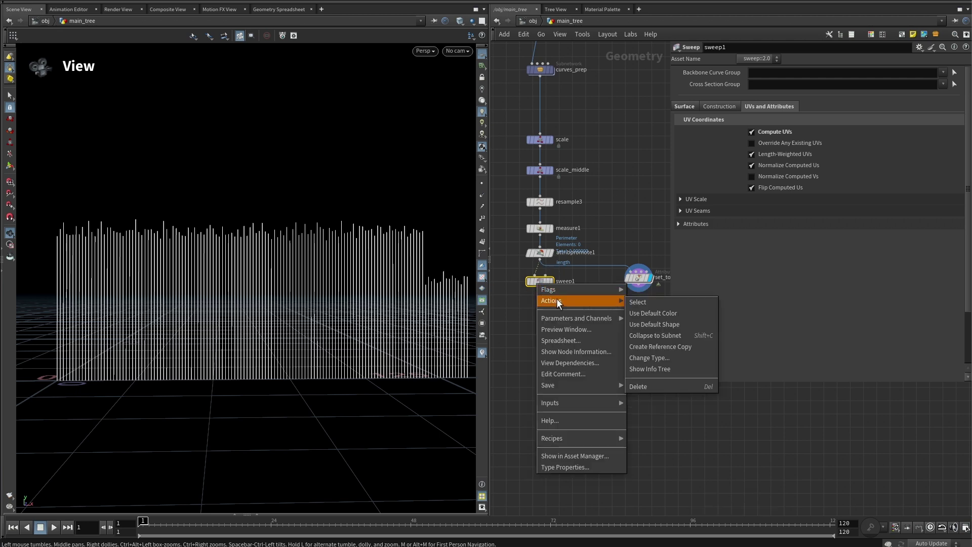
left_click(670, 350)
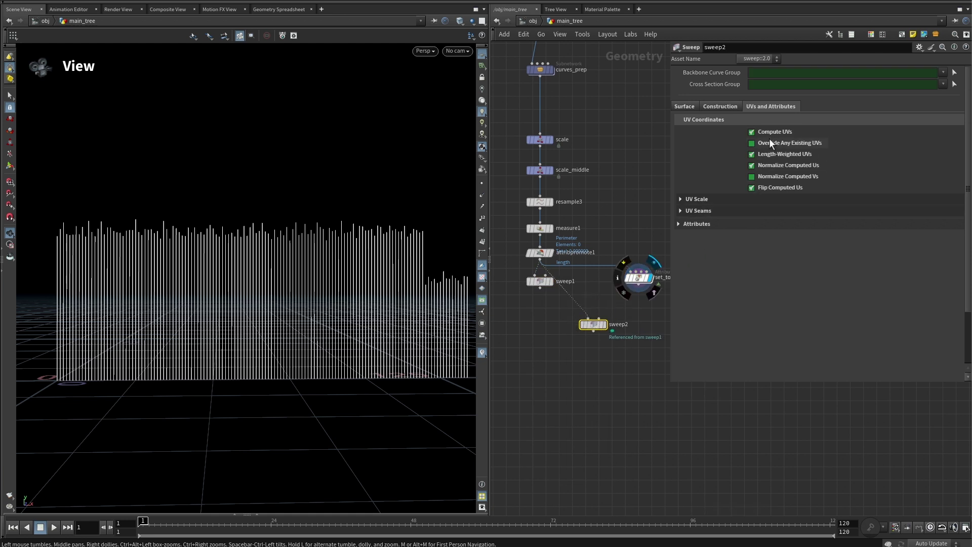
left_click(540, 281)
left_click_drag(587, 318, 649, 308)
middle_click_drag(631, 333, 597, 344)
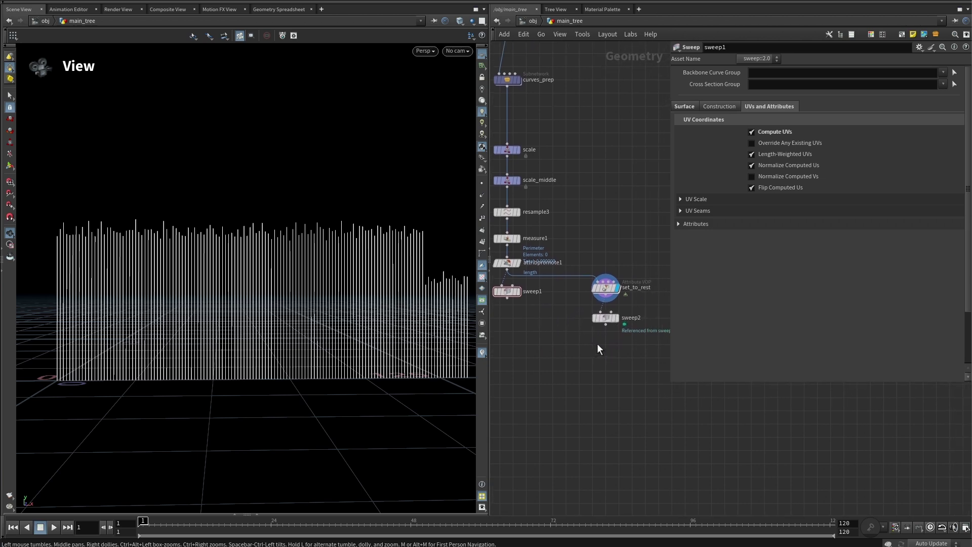
- Display the sweep2 output and examine the thickness and checker pattern of the straightened tubes from several angles
left_click(617, 318)
right_click_drag(126, 258, 194, 243)
middle_click_drag(193, 244, 314, 240)
left_click_drag(124, 237, 266, 274)
right_click_drag(326, 255, 167, 275)
middle_click_drag(350, 280, 227, 284)
left_click_drag(286, 285, 314, 371)
left_click_drag(283, 342, 286, 367)
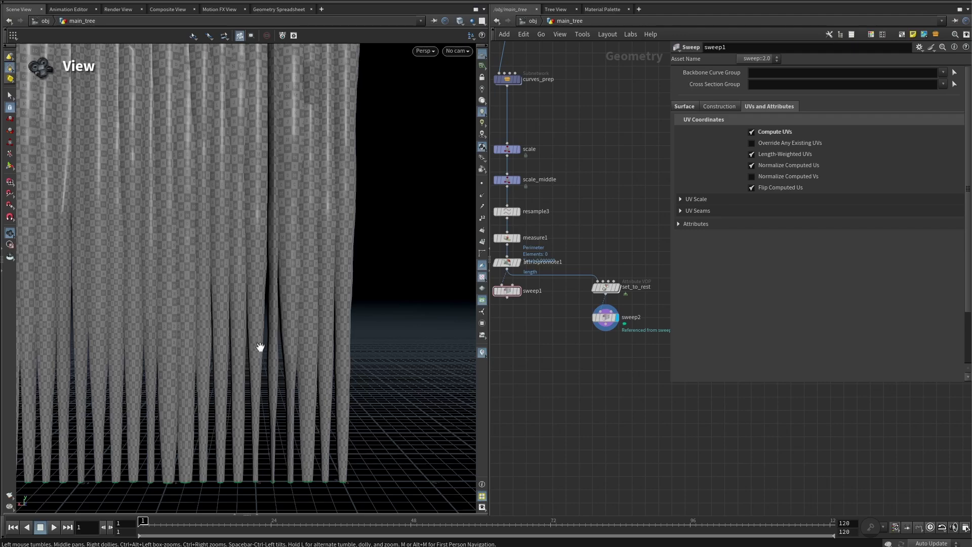
left_click_drag(268, 260, 294, 228)
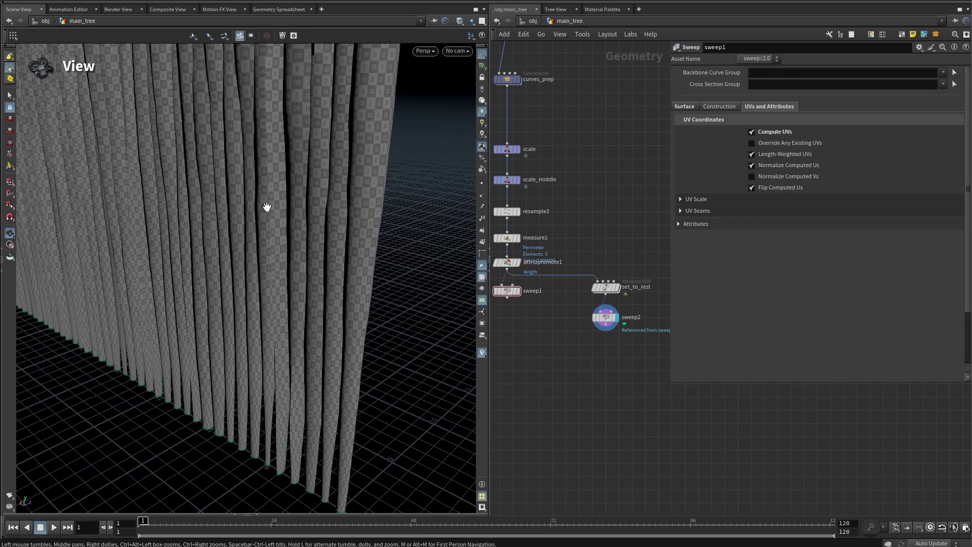
- Move set_to_rest and sweep2 down and insert an Attribute Delete node between attribpromote1 and set_to_rest
left_click_drag(621, 367, 607, 333)
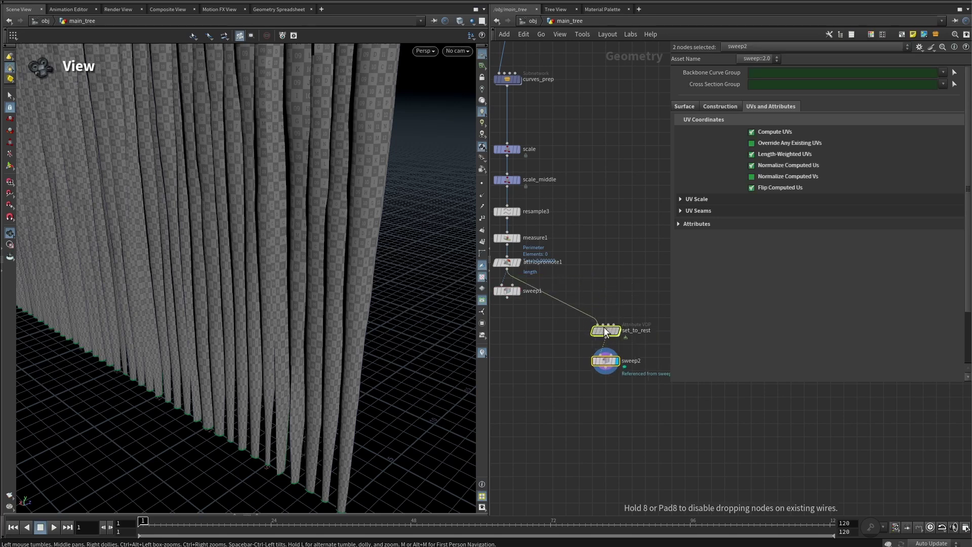
left_click(600, 286)
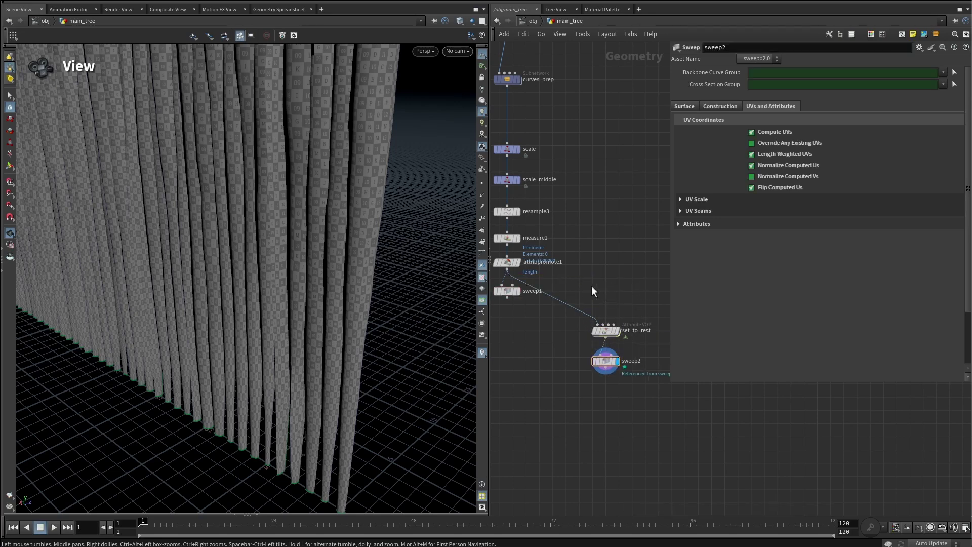
left_click(506, 270)
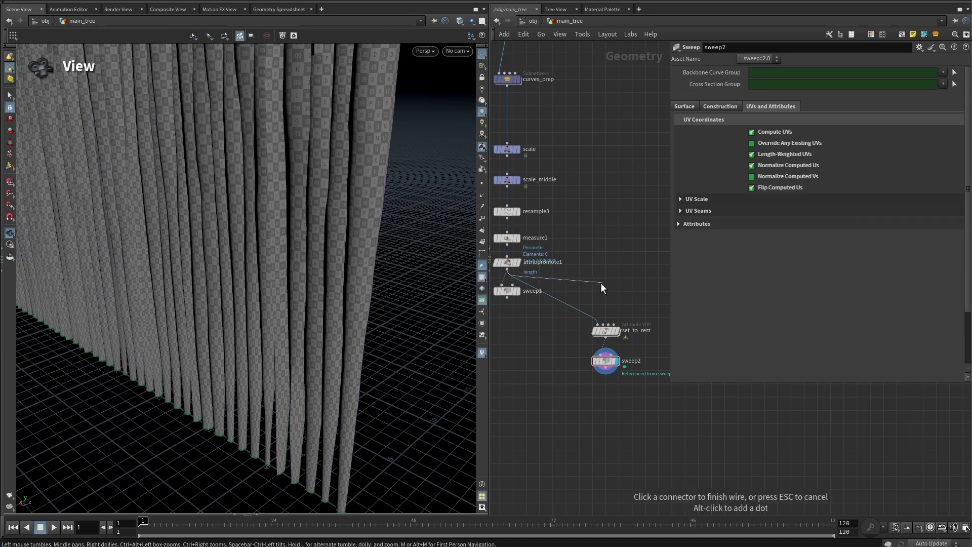
key("Tab")
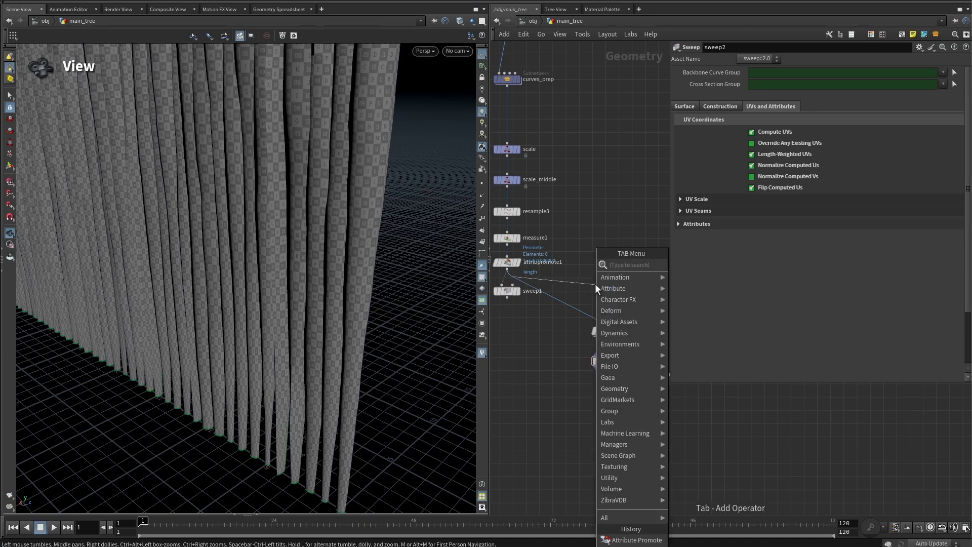
type("attribdel")
key("Return")
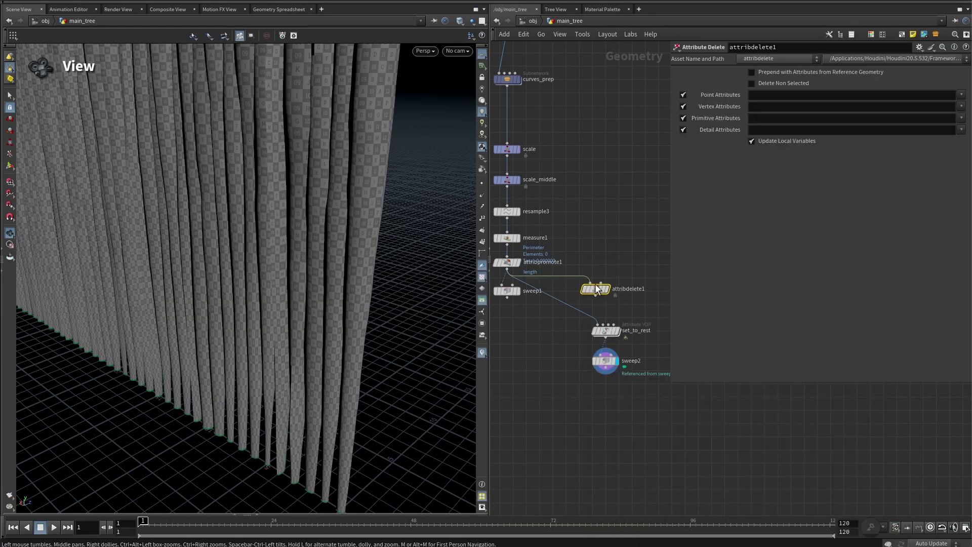
left_click(596, 288)
left_click_drag(600, 294, 610, 292)
- Set attribdelete1 to remove the pscale and scale point attributes and check the resulting tubes
left_click(961, 95)
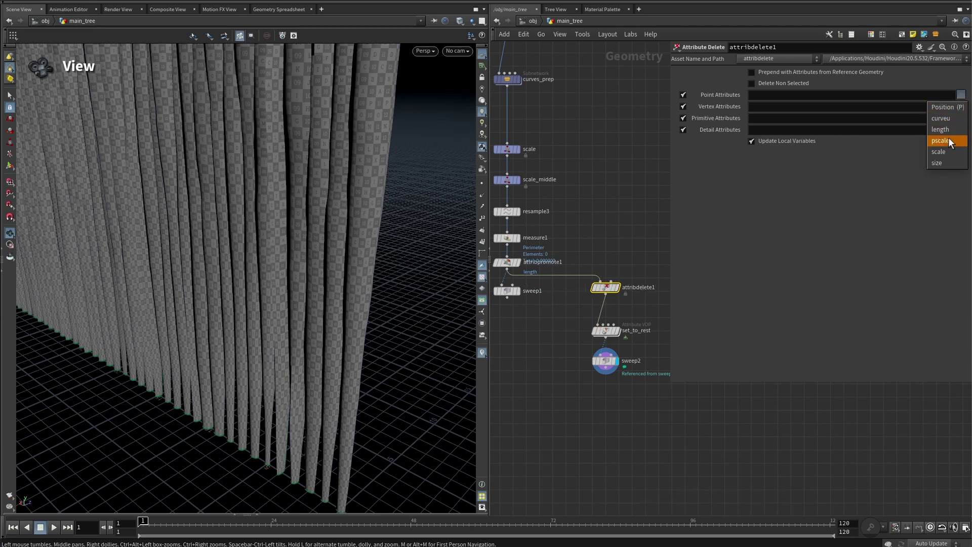
left_click(947, 141)
left_click(961, 95)
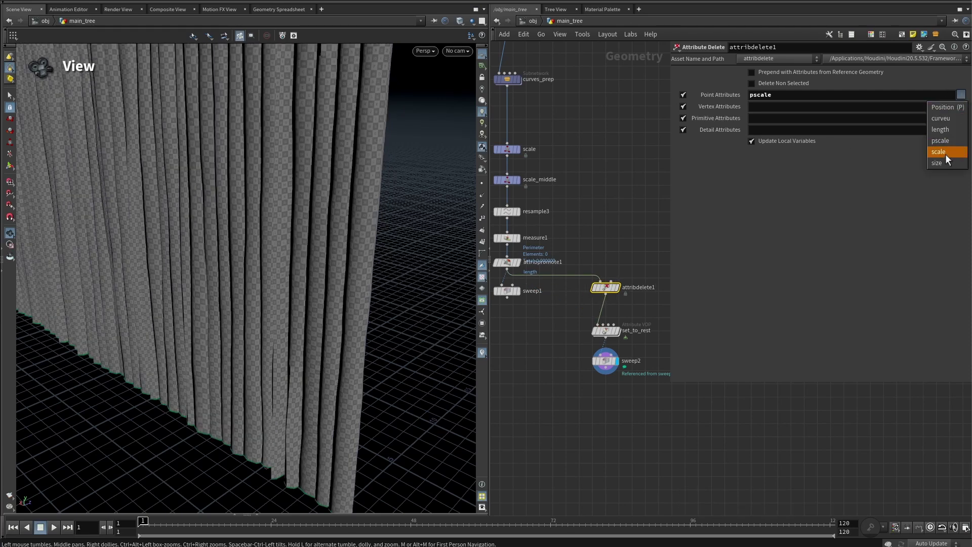
left_click(943, 152)
left_click_drag(376, 253, 446, 299)
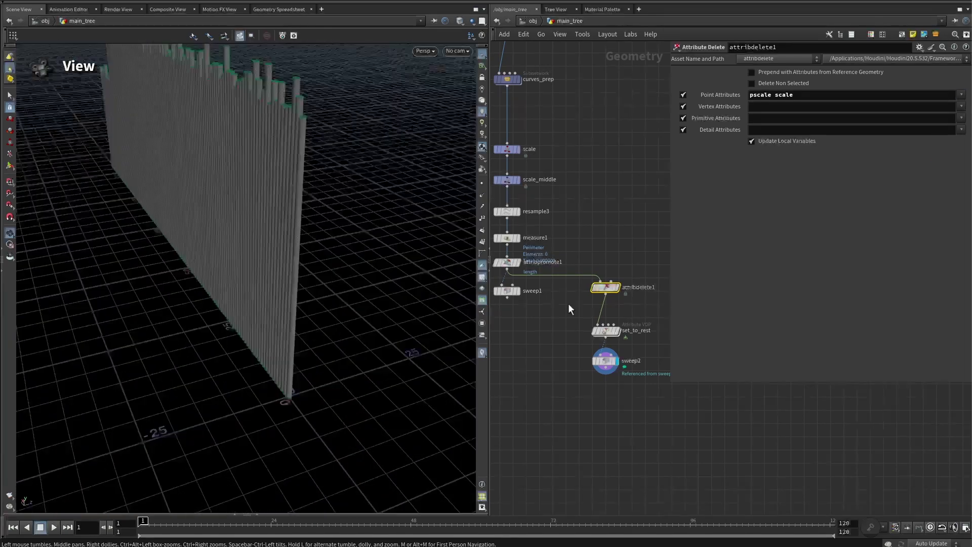
- Insert a Switch node between attribdelete1 and set_to_rest, add attribpromote1 as an input, and reverse the order so attribpromote1 comes first
key("Tab")
type("switch")
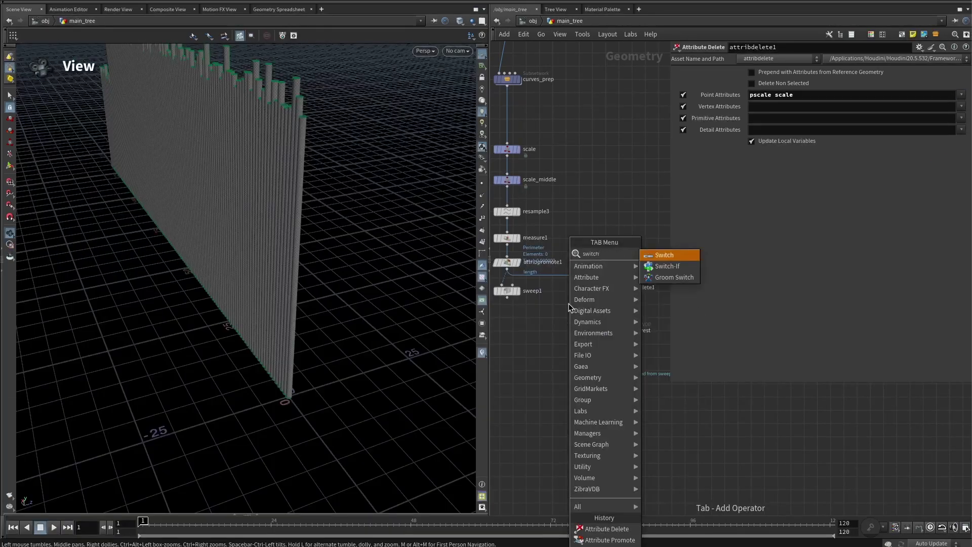
key("Return")
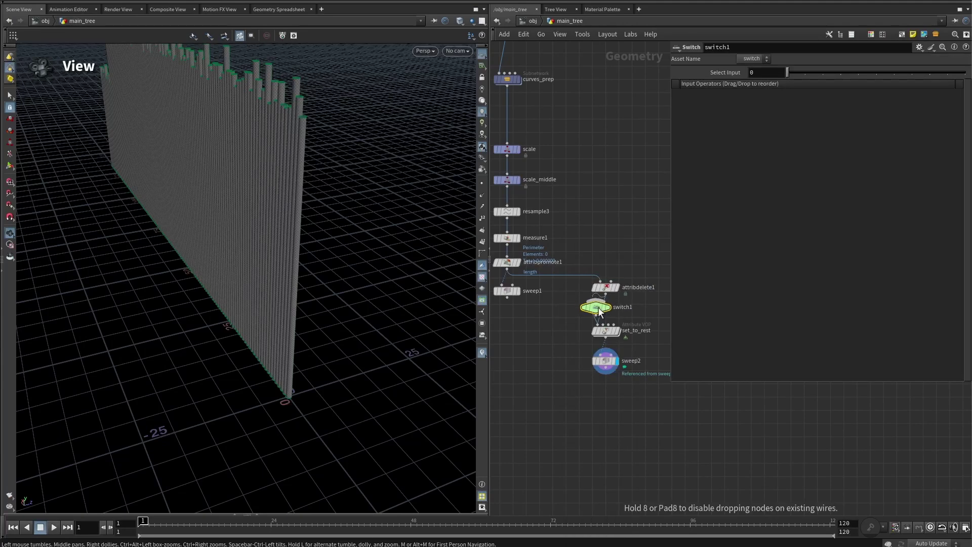
left_click(603, 318)
left_click(601, 308)
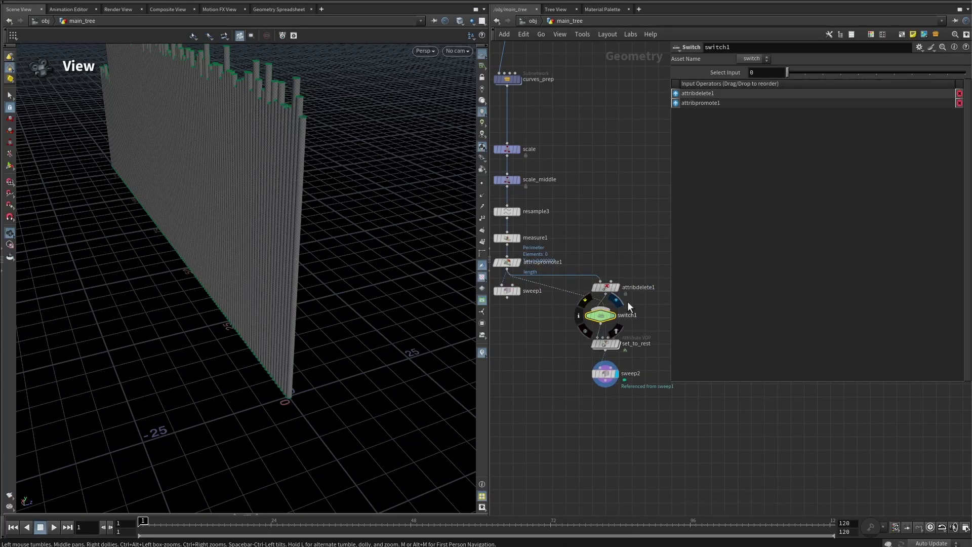
key("shift+r")
left_click_drag(599, 316, 597, 318)
middle_click_drag(519, 381, 537, 301)
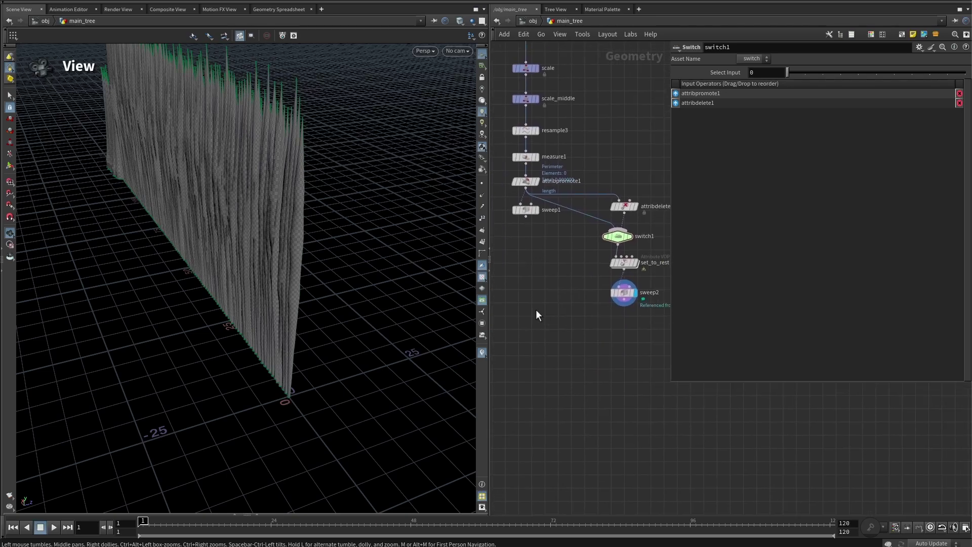
- Move sweep1 down level with sweep2 and display its tree geometry
left_click_drag(525, 204, 528, 281)
left_click(536, 283)
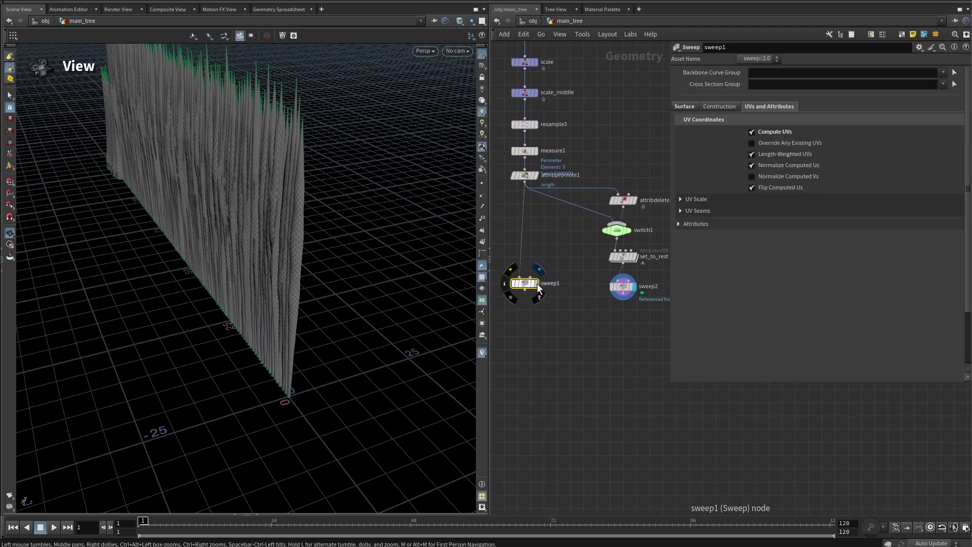
left_click_drag(649, 274, 650, 273)
left_click_drag(581, 330, 526, 273)
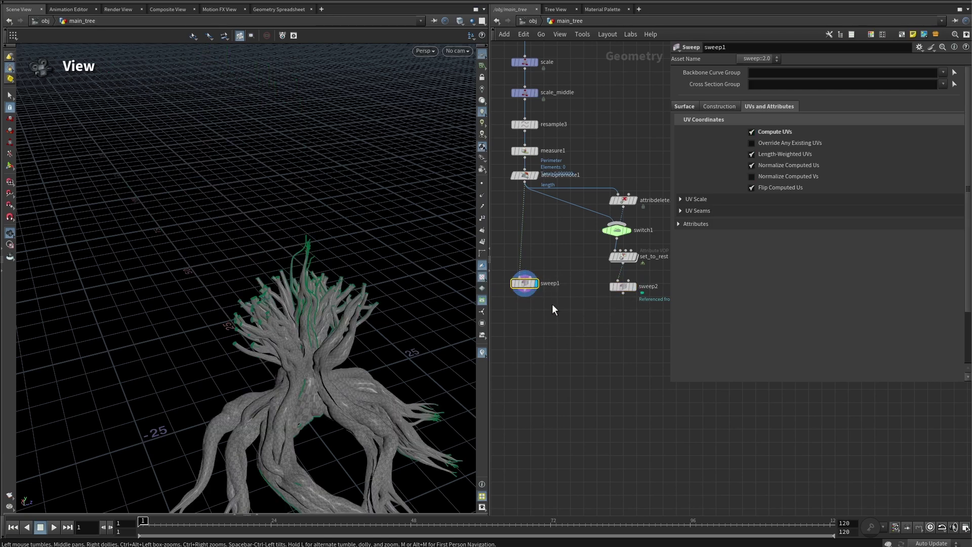
left_click_drag(641, 281, 641, 281)
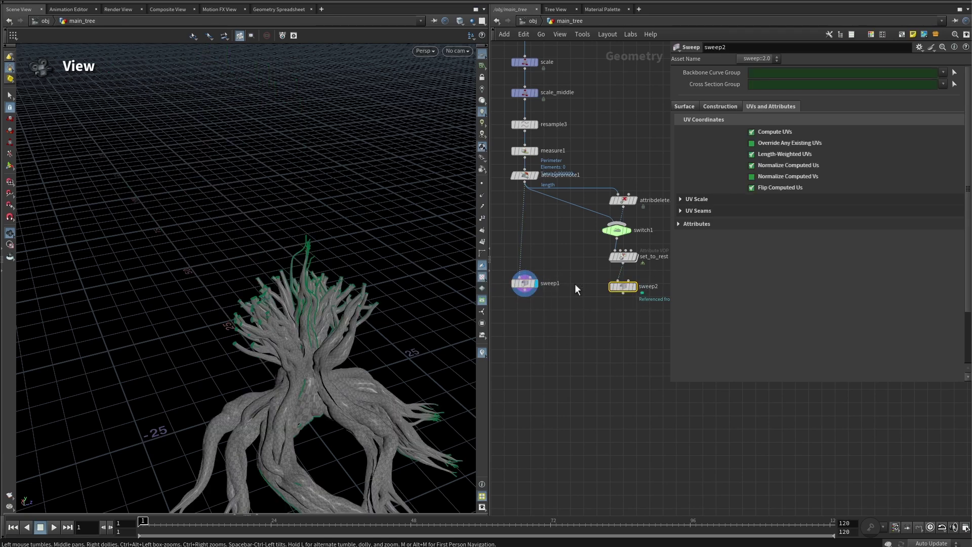
left_click_drag(651, 244, 612, 265)
- Add a Rest Position node below sweep1, connect sweep1 to its first input and sweep2 to its second, and display it
left_click(536, 335)
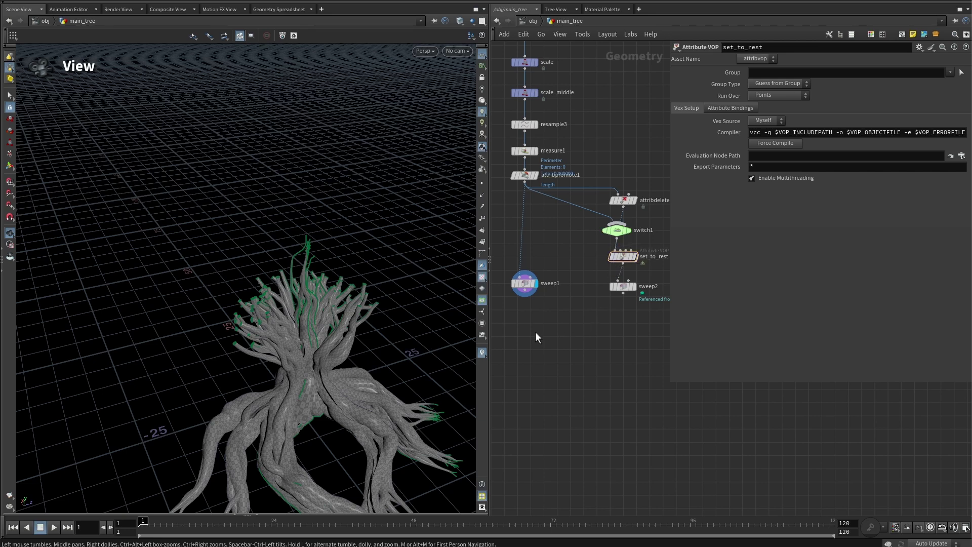
key("Tab")
type("res")
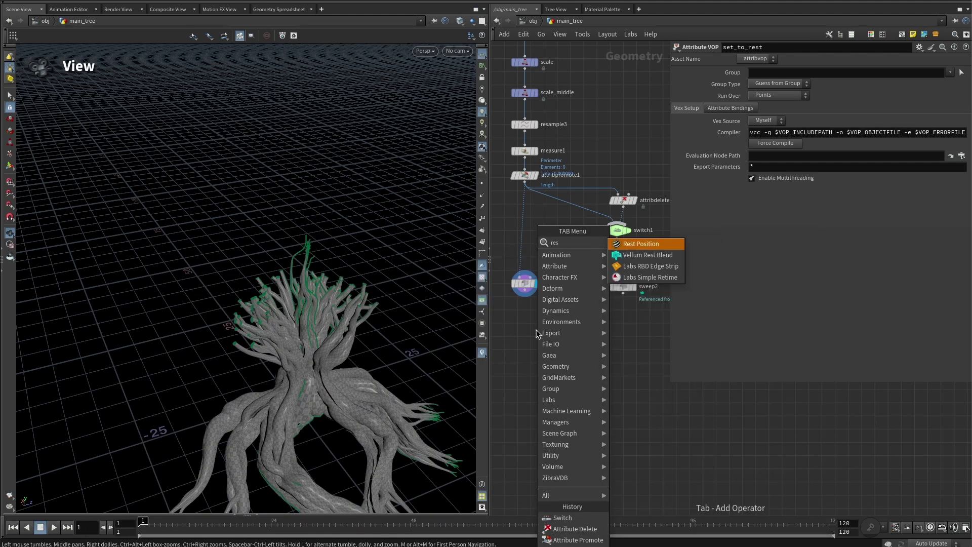
key("Return")
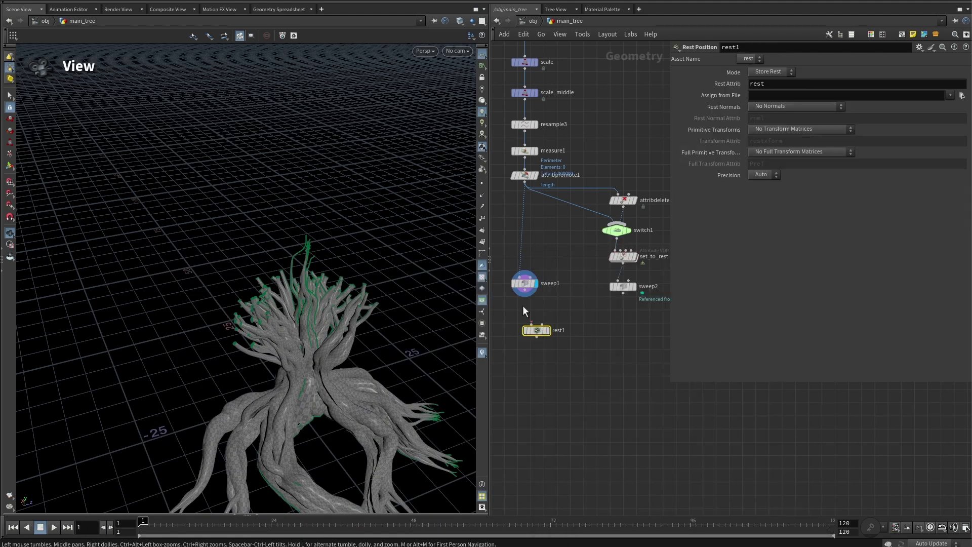
left_click(525, 294)
left_click(550, 321)
left_click_drag(545, 332, 533, 330)
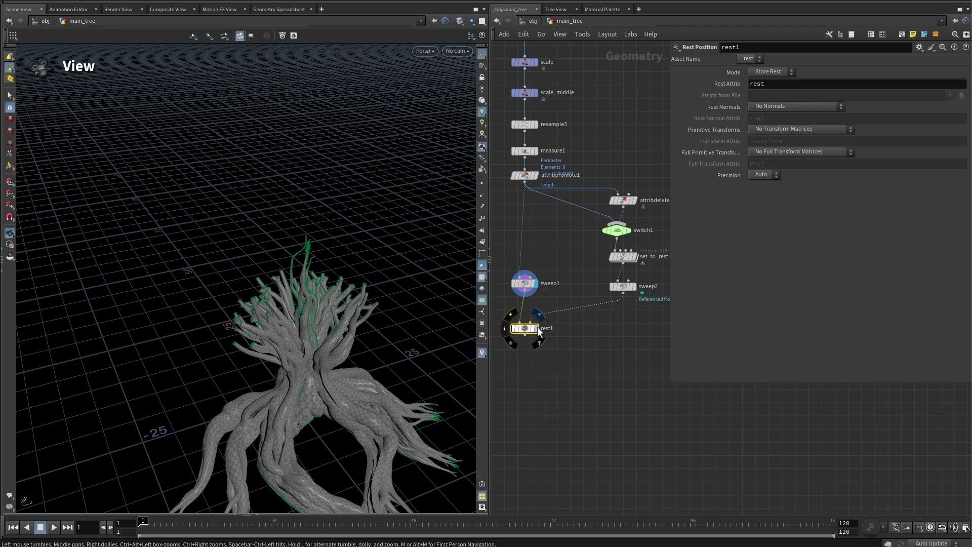
middle_click(526, 332)
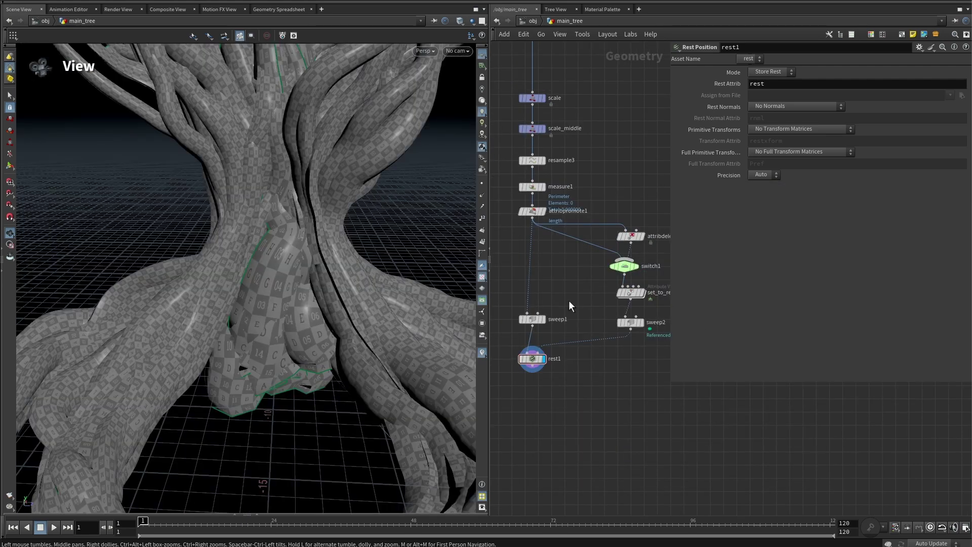
- Enable the Curve Num Attribute output named curvenum on sweep1
left_click(532, 319)
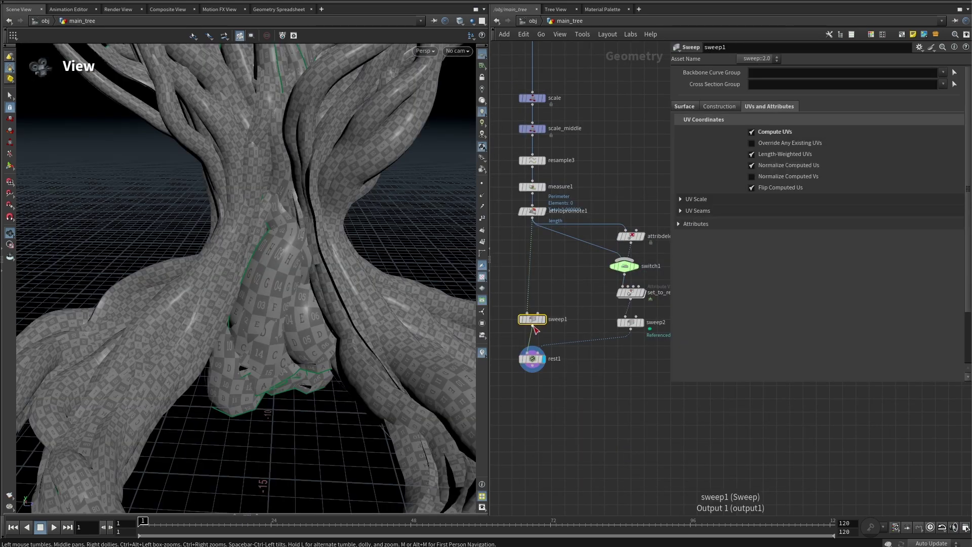
left_click(678, 224)
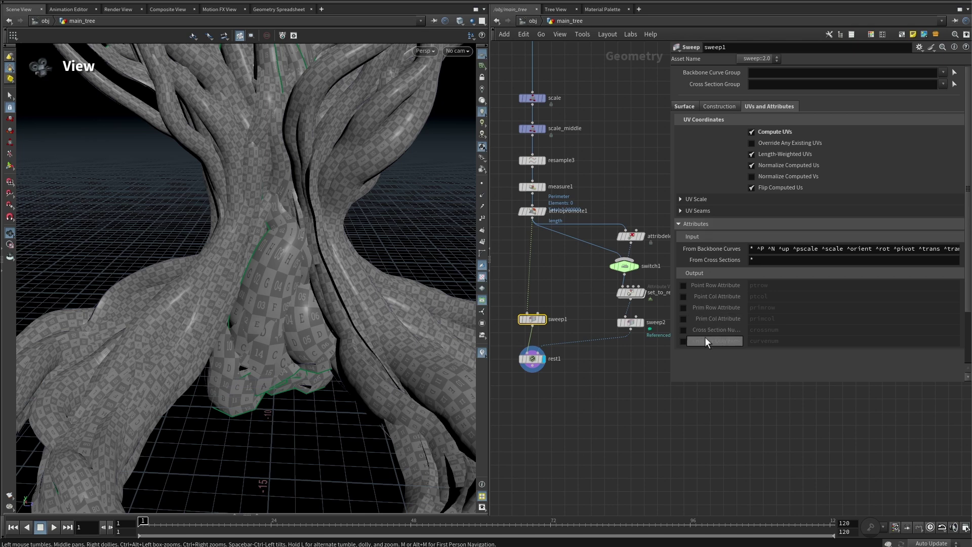
left_click(683, 342)
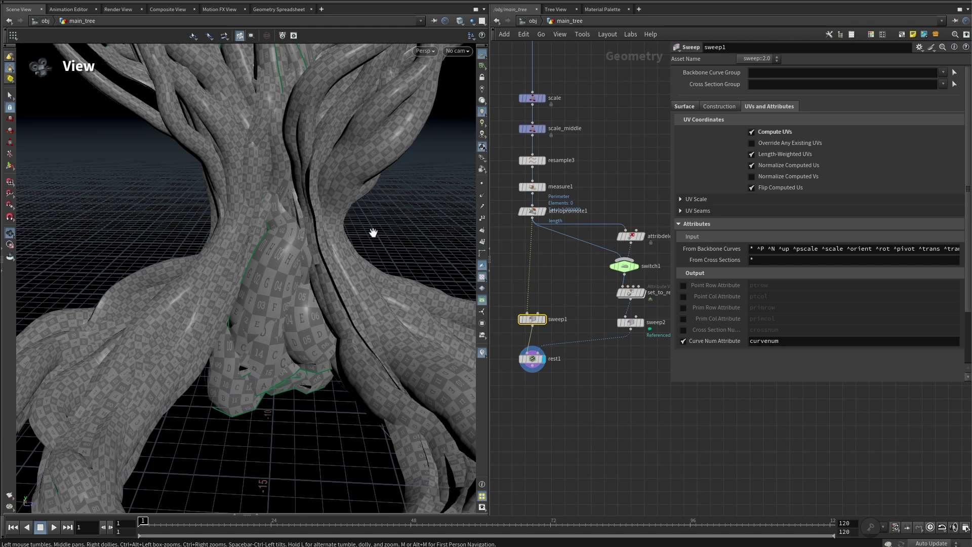
- Shift attribpromote1 and the nodes below it down, add a PolyFrame node fed by measure1, and display it
left_click(614, 399)
left_click_drag(658, 420, 535, 256)
left_click(552, 221)
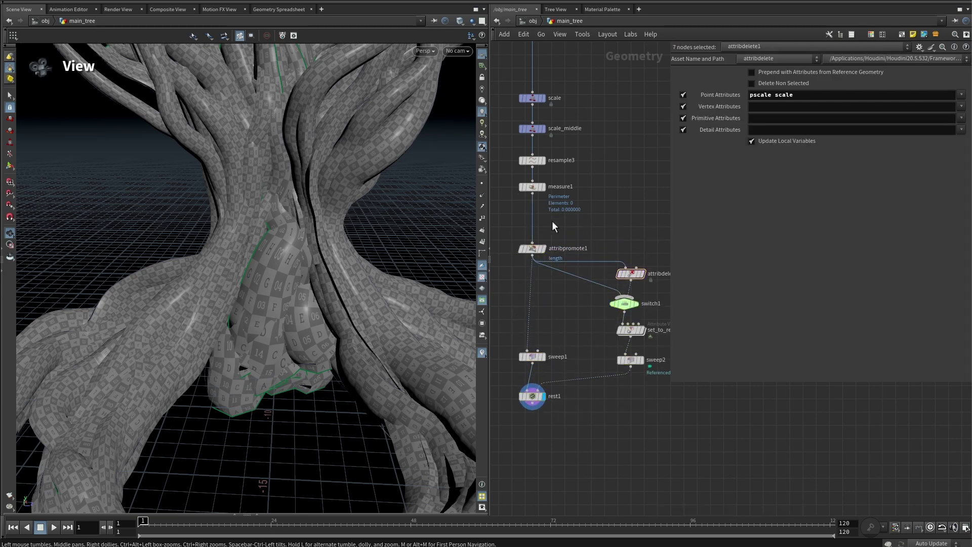
key("Tab")
type("polyfr")
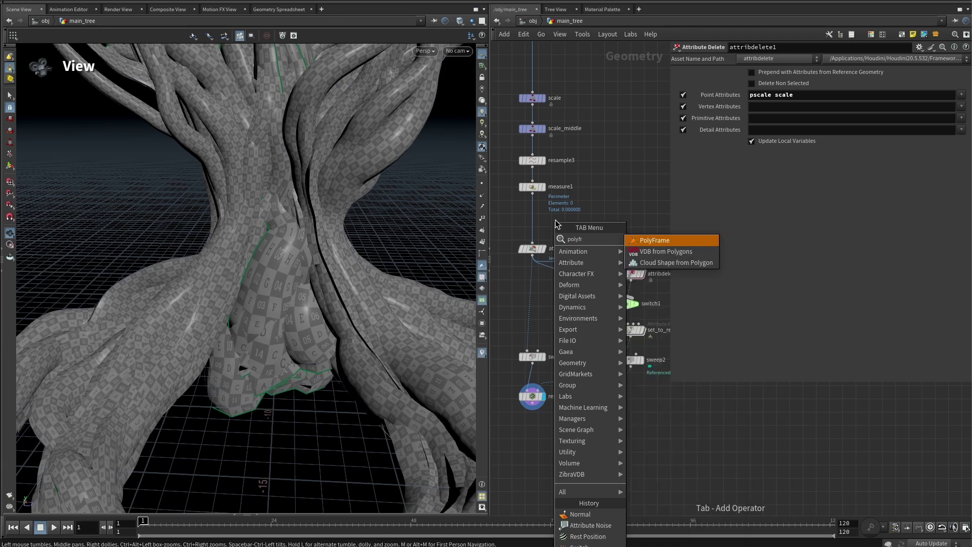
key("Return")
left_click(555, 220)
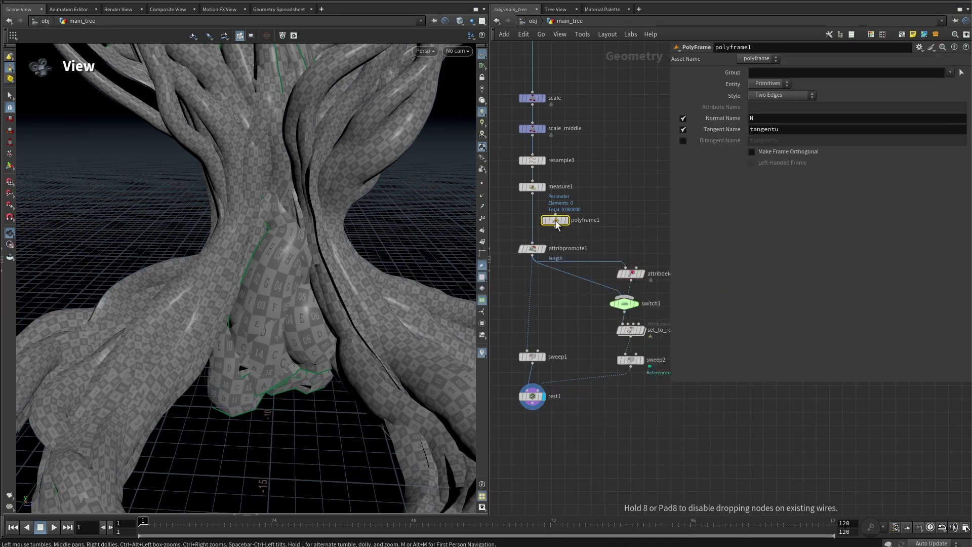
left_click(555, 214)
left_click(532, 193)
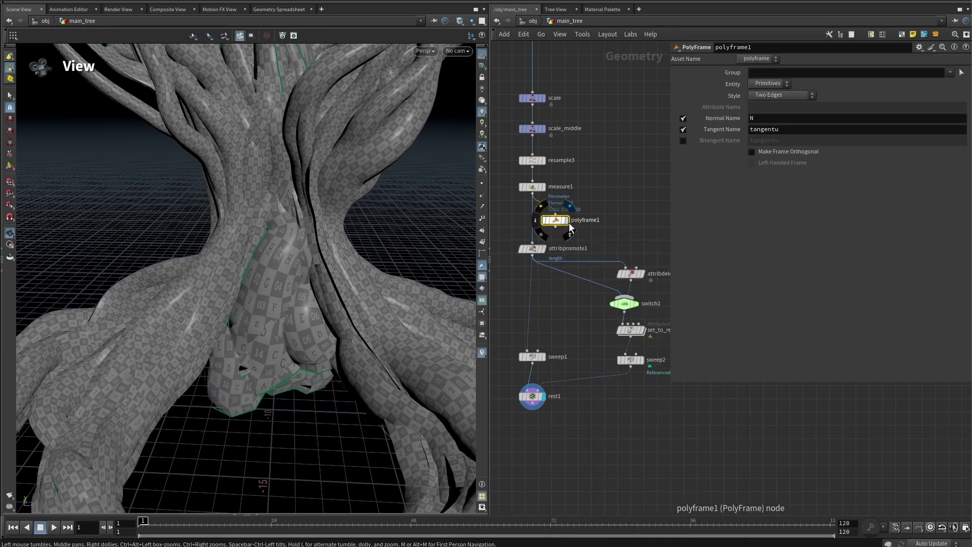
left_click(567, 220)
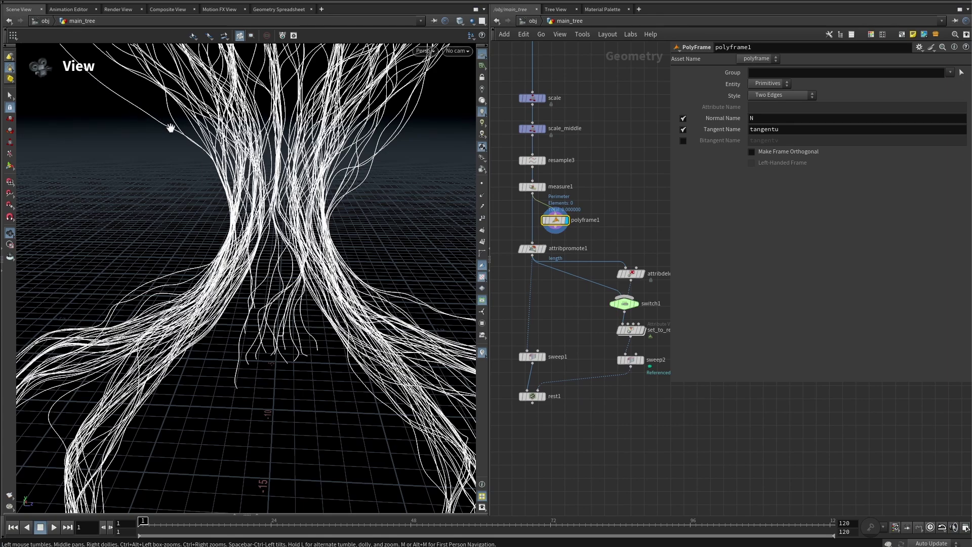
- Turn off the normal output on polyframe1 and name its tangent attribute t
mouse_move(225, 151)
left_mouse_down()
mouse_move(235, 220)
mouse_move(202, 147)
mouse_move(183, 184)
mouse_move(176, 172)
mouse_move(178, 195)
mouse_move(177, 168)
left_mouse_up()
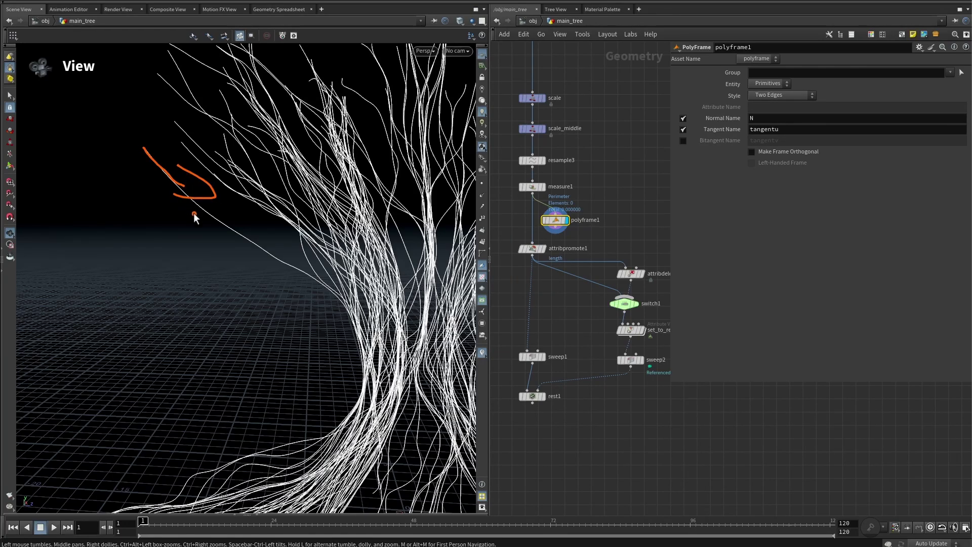
mouse_move(210, 216)
left_mouse_down()
mouse_move(245, 254)
mouse_move(257, 226)
left_mouse_up()
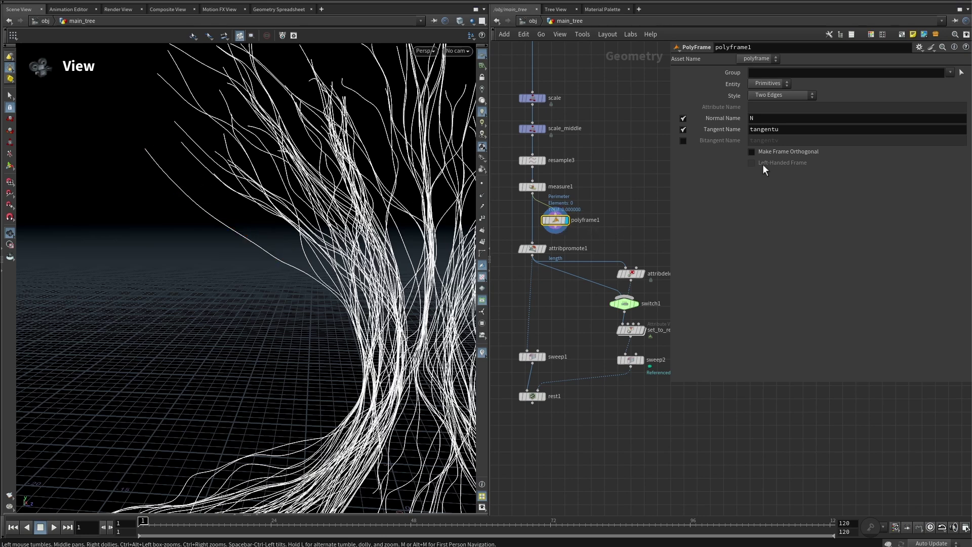
left_click(683, 118)
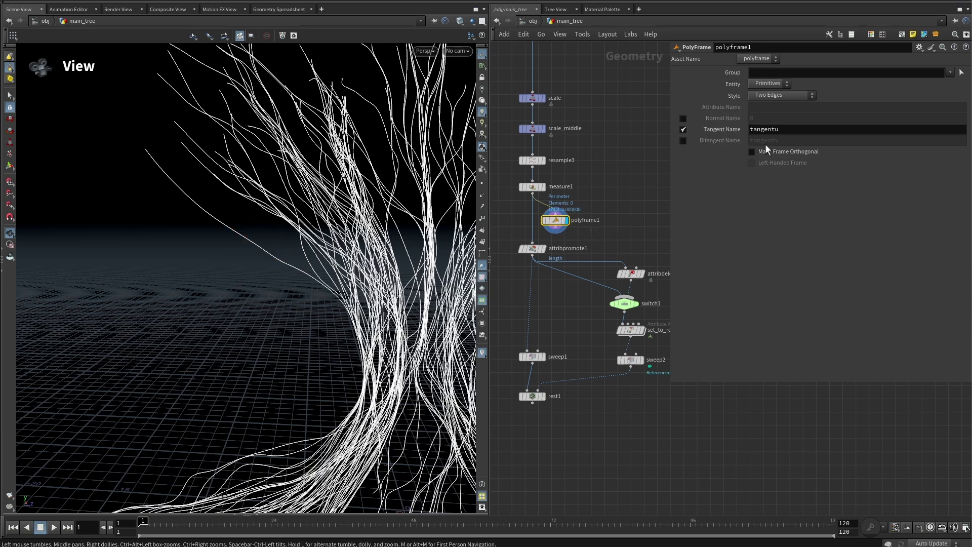
left_click(805, 132)
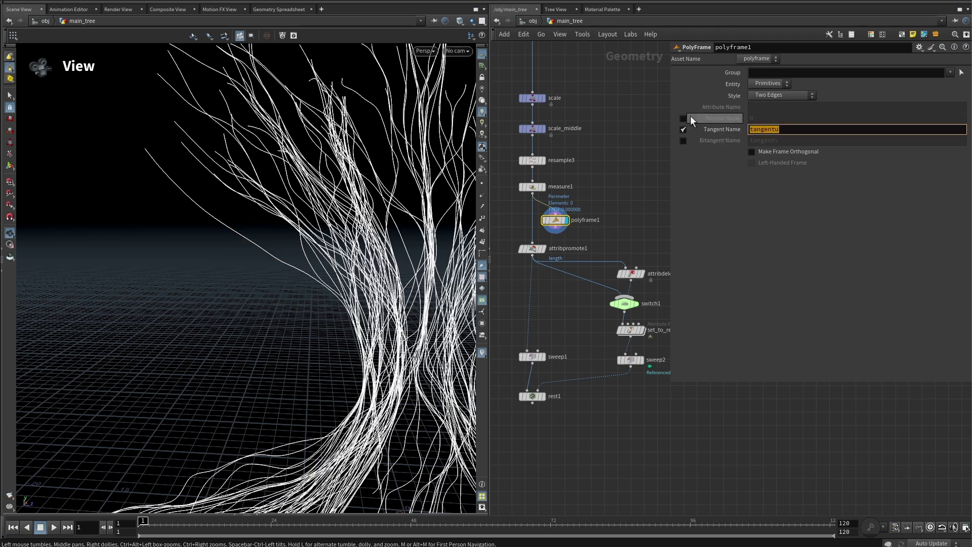
type("t")
key("Return")
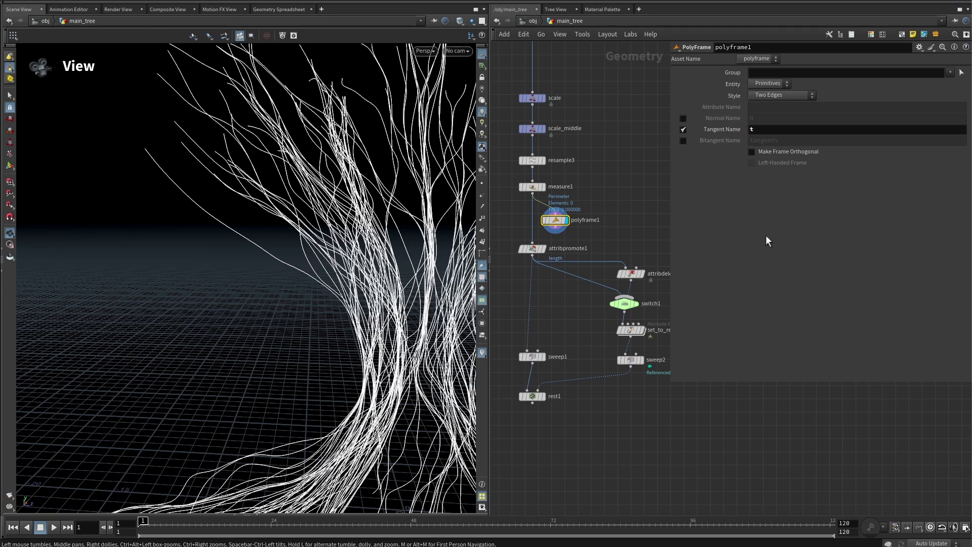
- Insert polyframe1 between measure1 and attribpromote1, then add a Normal node below rest1 and display it
left_click_drag(558, 220, 533, 217)
middle_click_drag(548, 440, 561, 379)
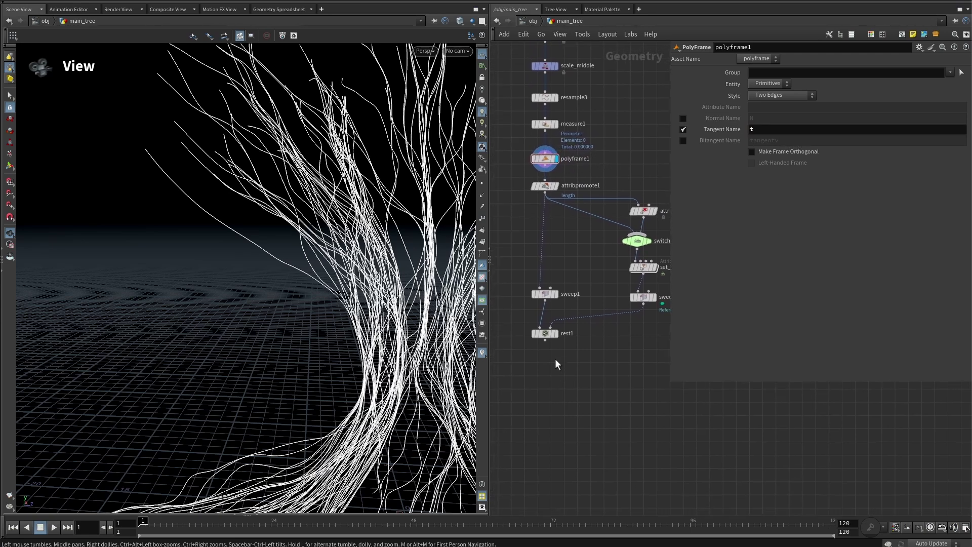
key("Tab")
type("nor")
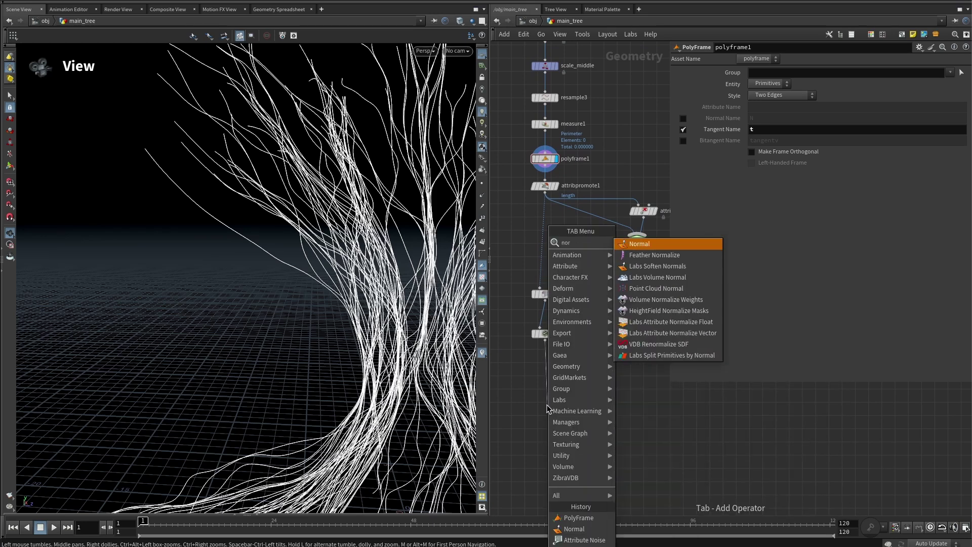
key("Return")
left_click(546, 405)
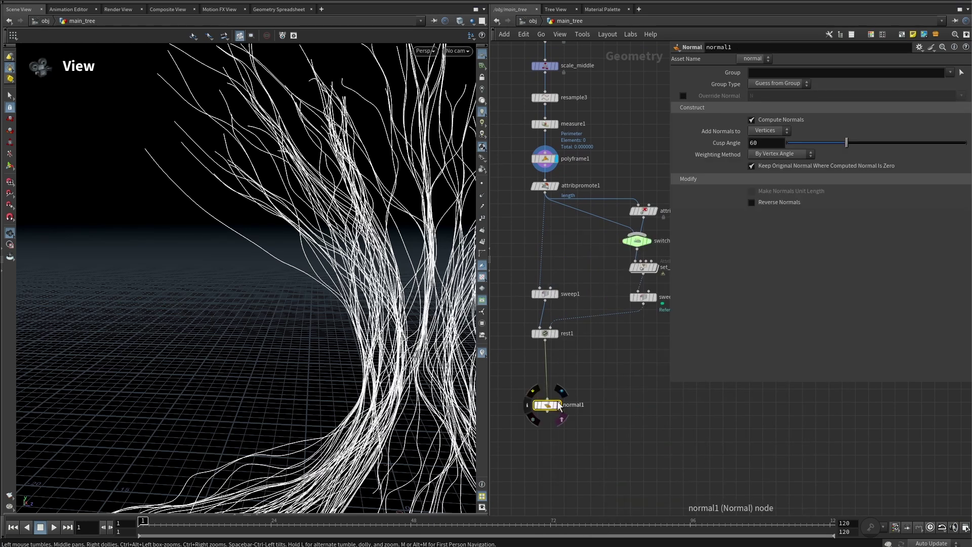
left_click_drag(383, 347, 353, 287)
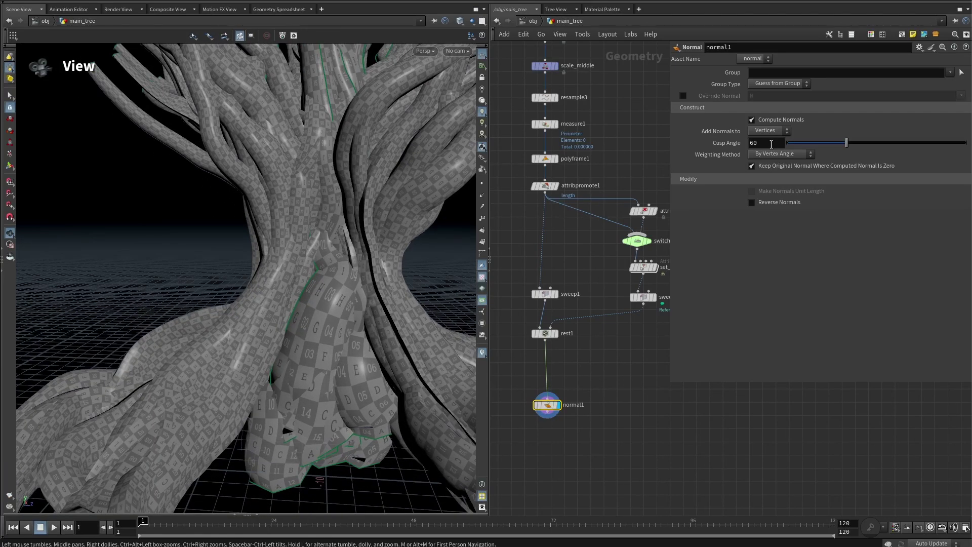
- Set normal1's cusp angle to 180 and check the smoothed shading on the trunk
mouse_move(714, 141)
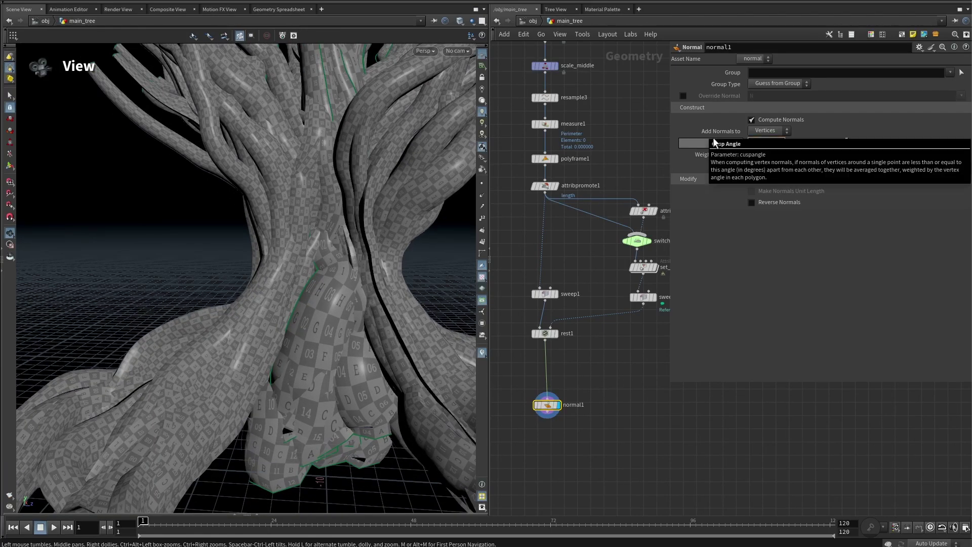
type("180")
key("Return")
mouse_move(378, 284)
right_mouse_down()
mouse_move(421, 240)
mouse_move(293, 311)
mouse_move(354, 267)
mouse_move(276, 269)
mouse_move(342, 218)
right_mouse_up()
left_click_drag(343, 217, 284, 258)
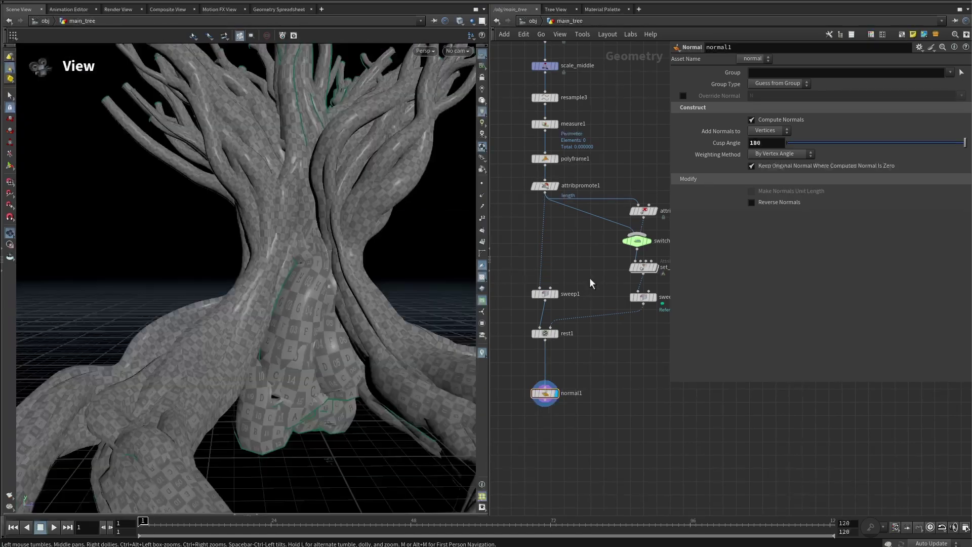
- Set sweep1's end cap type to Single Polygon and check the tube ends under the tree
left_click(544, 294)
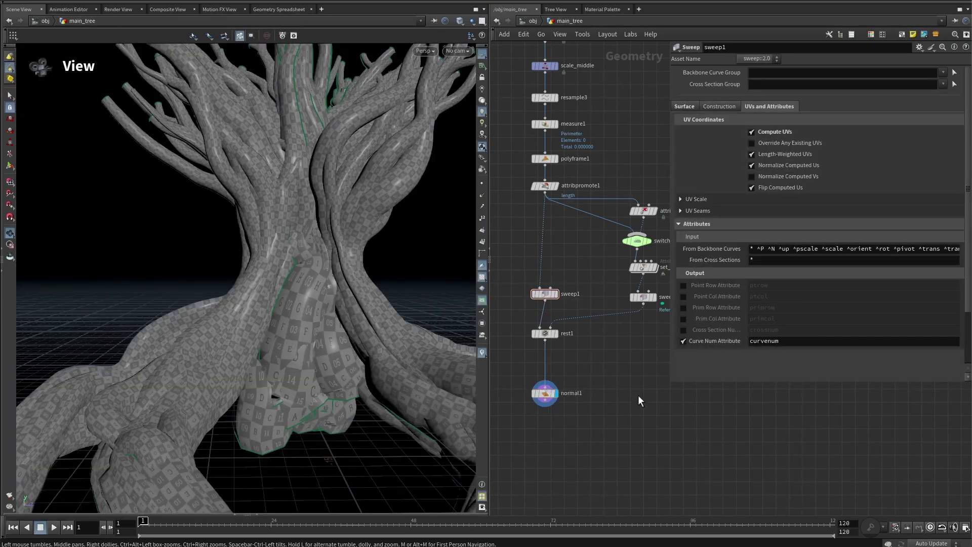
left_click(685, 106)
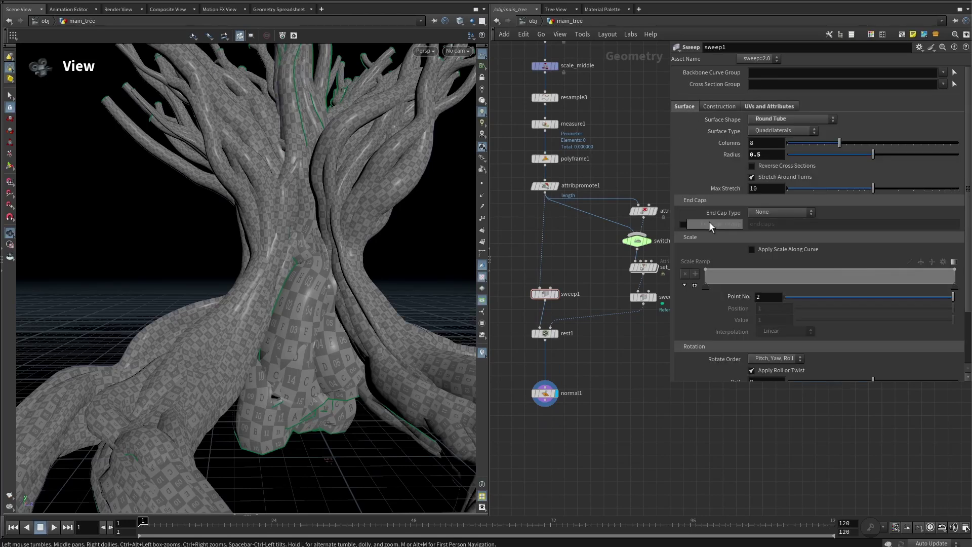
left_click(755, 212)
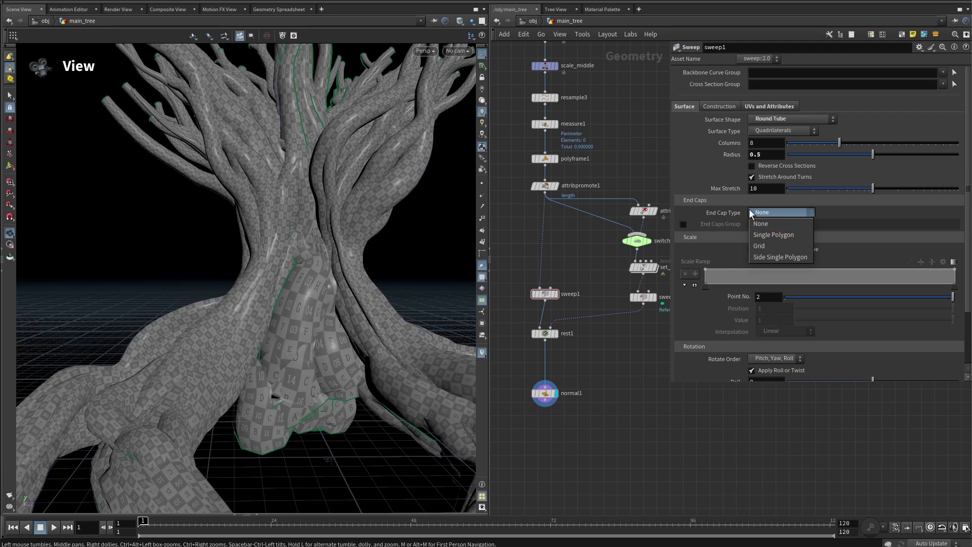
left_click(777, 236)
right_click_drag(127, 109, 150, 142)
left_click_drag(149, 141, 220, 142)
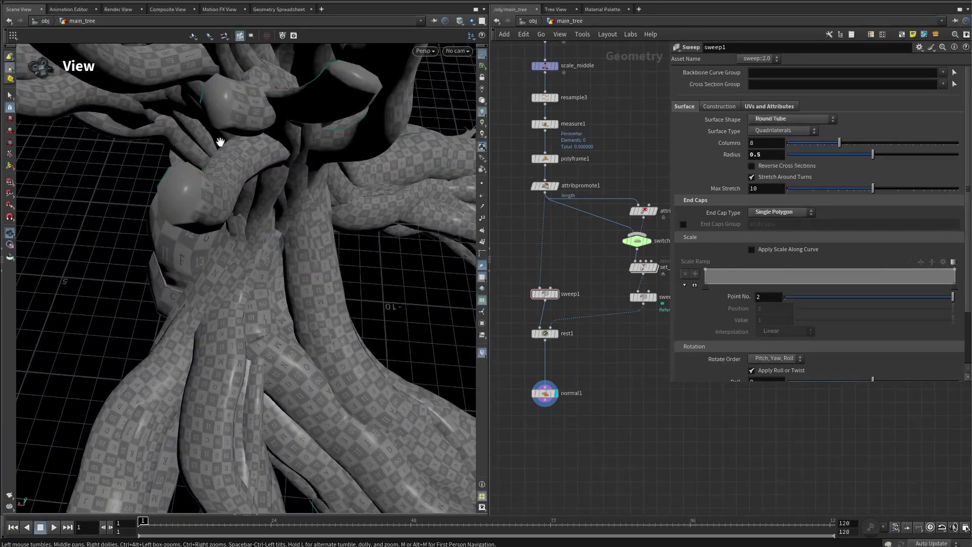
- Switch sweep1's end cap type to None and back to Single Polygon to compare open and closed tube ends
left_click(783, 216)
left_click(781, 221)
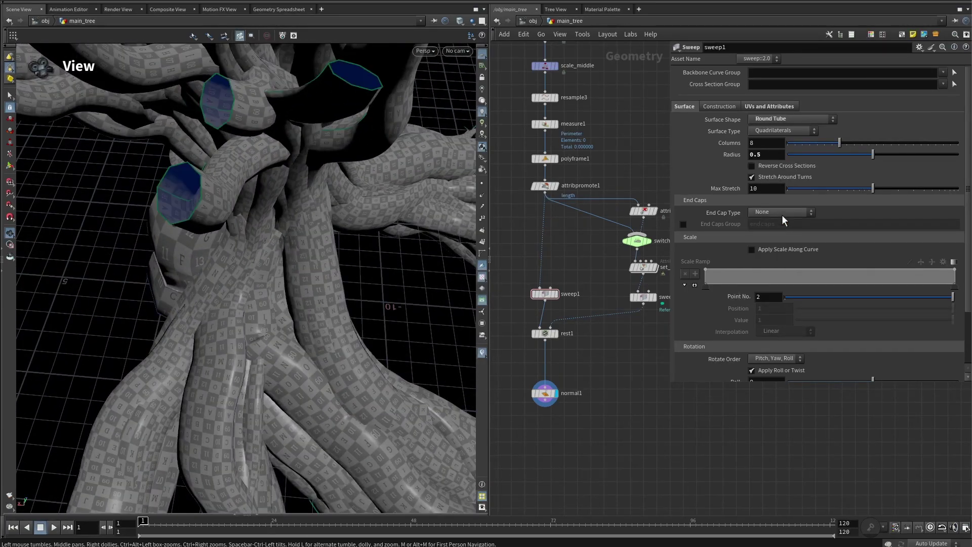
left_click(782, 212)
left_click(771, 234)
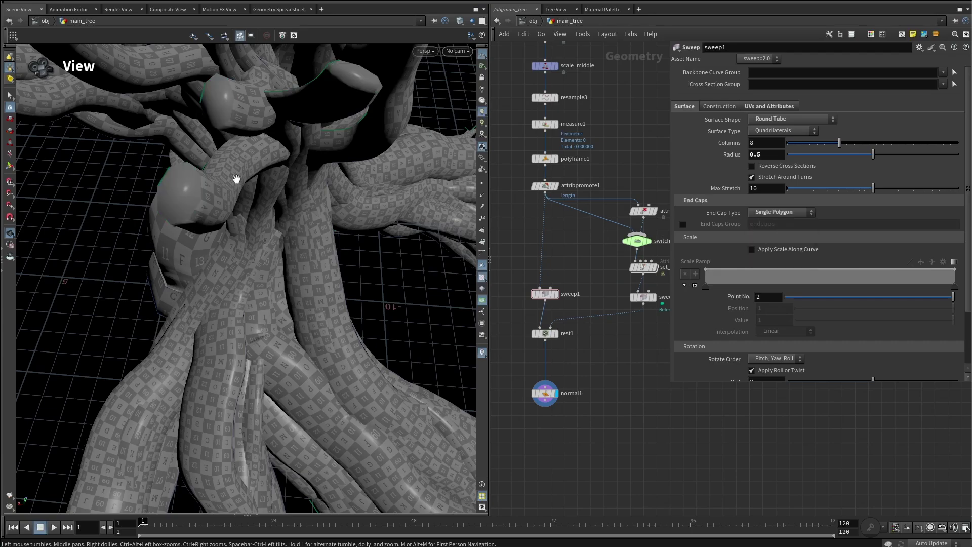
- Enable the End Caps Group output named endcaps on sweep1 and enlarge the parameter area to show the rotation settings
left_click_drag(235, 178, 197, 163)
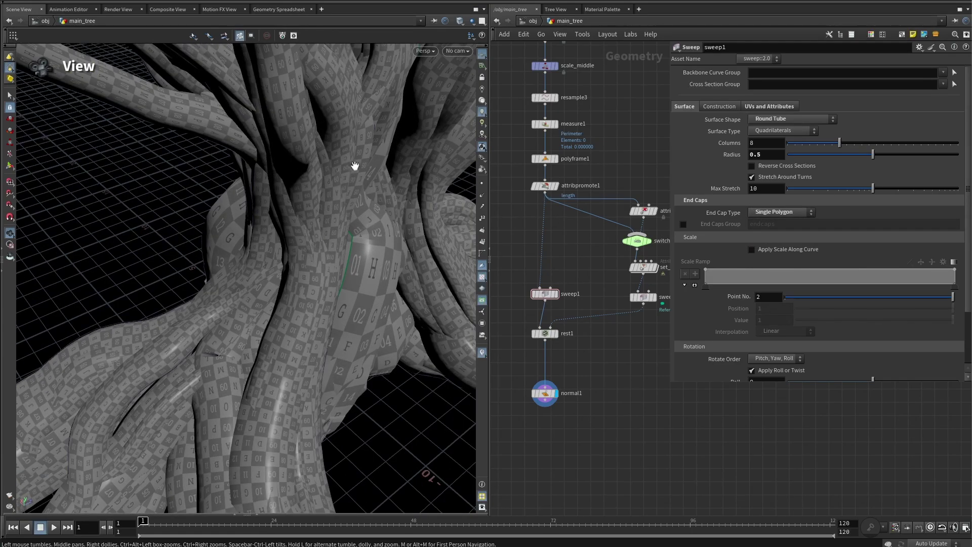
right_click_drag(355, 166, 232, 176)
left_click_drag(232, 176, 260, 193)
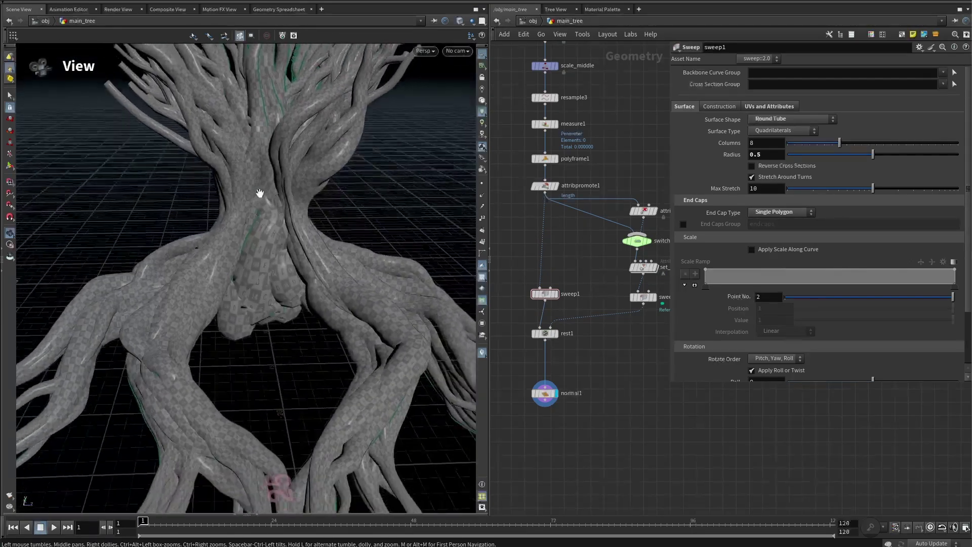
middle_click_drag(259, 193, 256, 203)
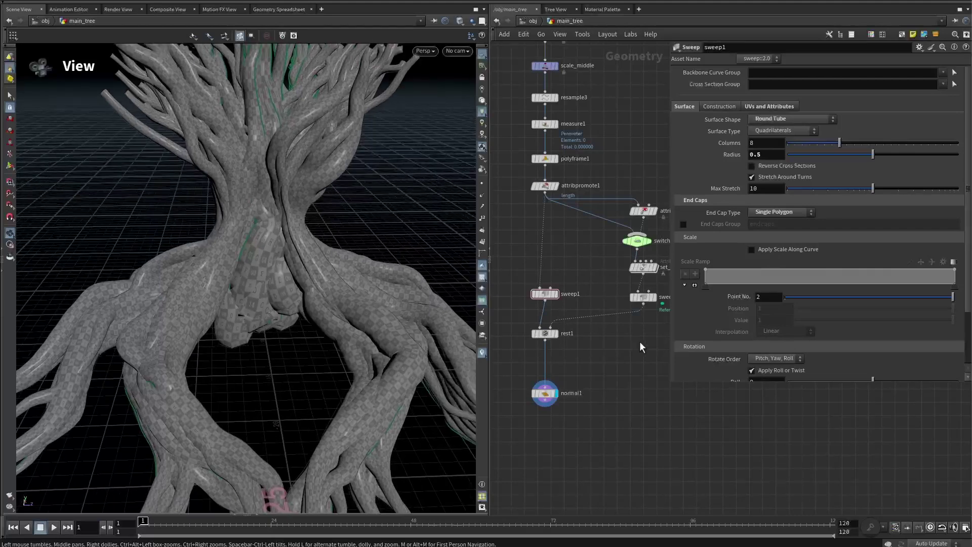
left_click(683, 224)
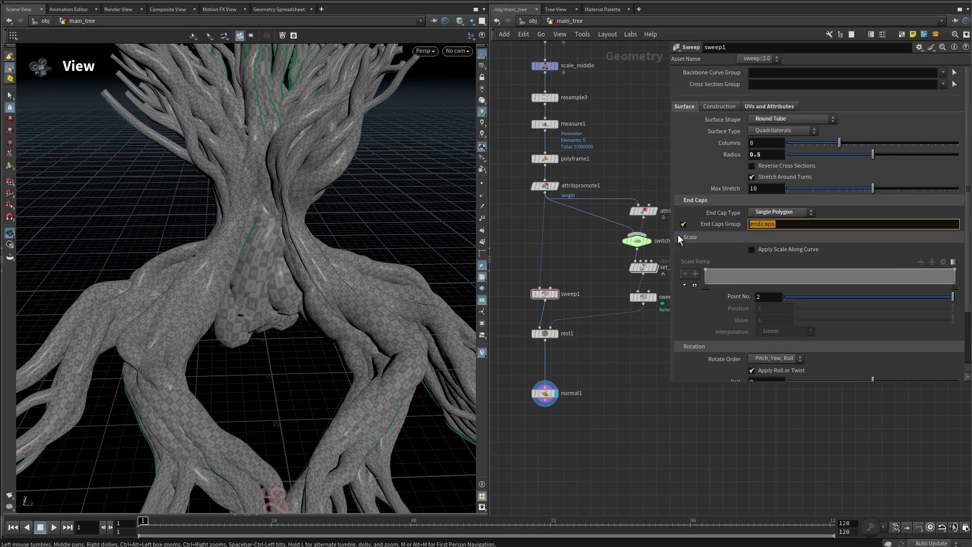
left_click_drag(679, 384, 678, 456)
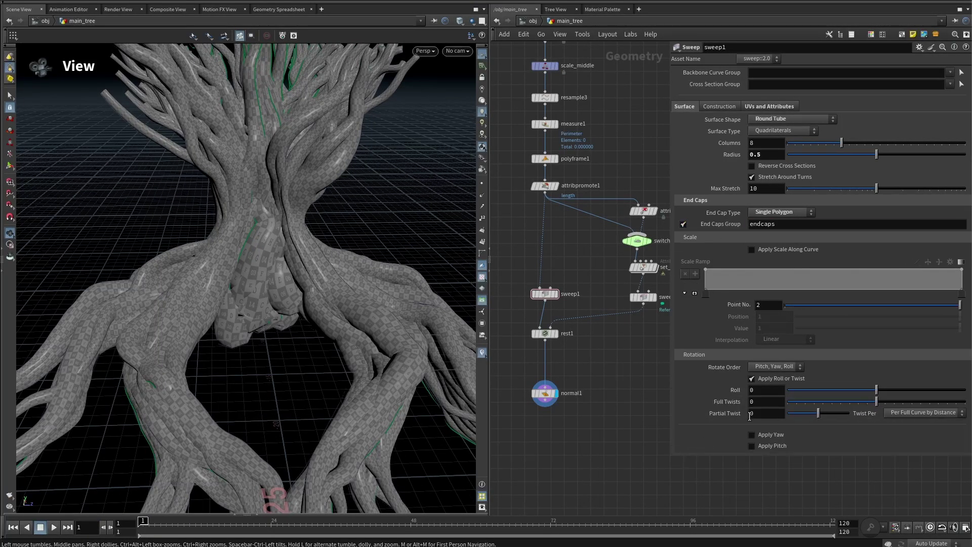
- Examine how the UV pattern and tube edges run along the trunk and into the roots
left_click_drag(246, 249, 279, 260)
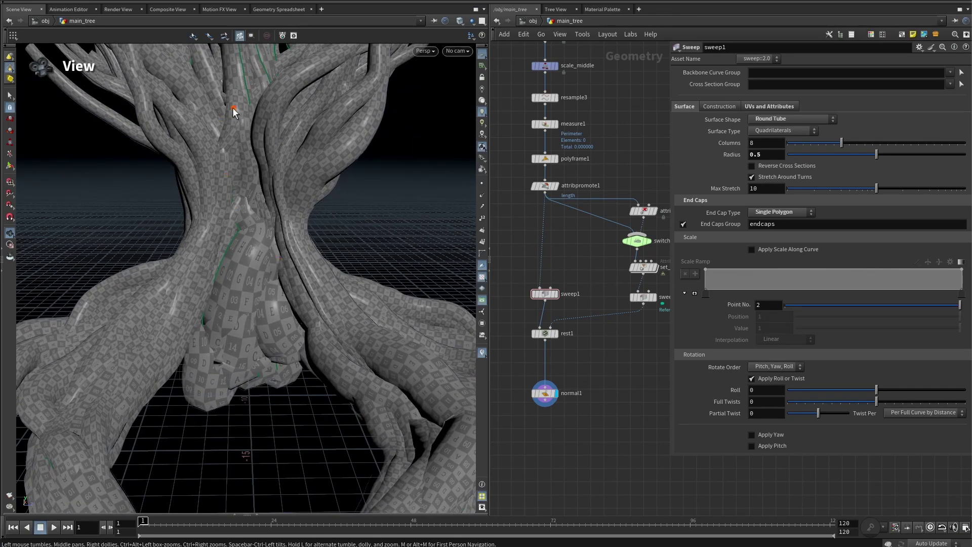
right_click_drag(206, 204, 226, 165)
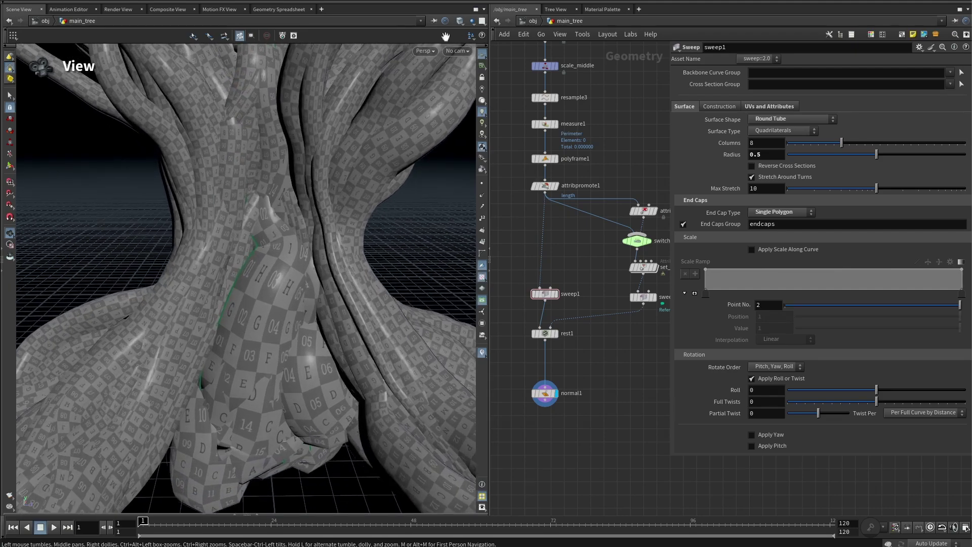
left_click(459, 21)
left_click(479, 158)
mouse_move(232, 156)
right_mouse_down()
mouse_move(278, 130)
mouse_move(300, 222)
mouse_move(265, 219)
mouse_move(269, 207)
right_mouse_up()
mouse_move(304, 106)
left_mouse_down()
mouse_move(297, 232)
mouse_move(271, 336)
mouse_move(225, 448)
left_mouse_up()
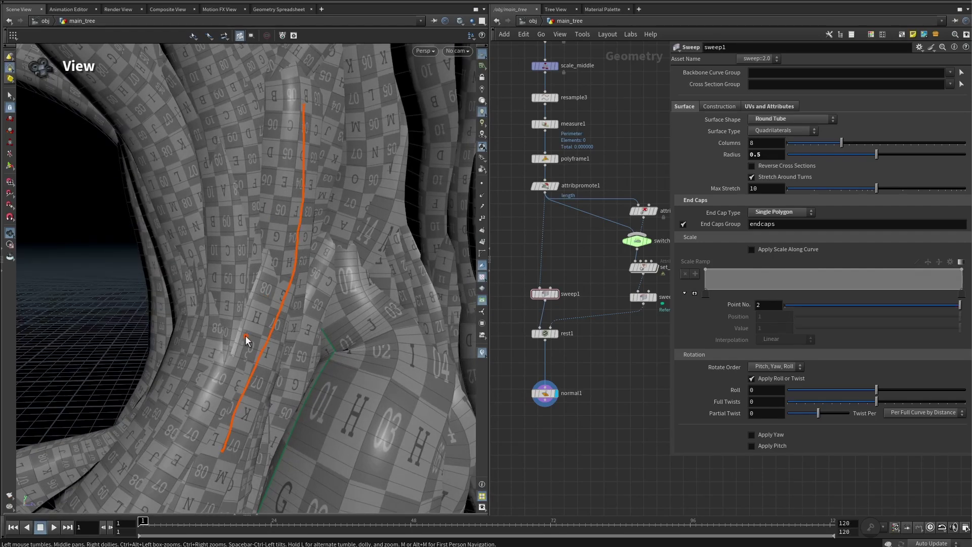
mouse_move(305, 161)
left_mouse_down()
mouse_move(315, 228)
mouse_move(270, 298)
left_mouse_up()
mouse_move(248, 338)
left_mouse_down()
mouse_move(236, 392)
mouse_move(248, 436)
mouse_move(209, 478)
left_mouse_up()
key("Escape")
scroll(248, 237, "down", 8)
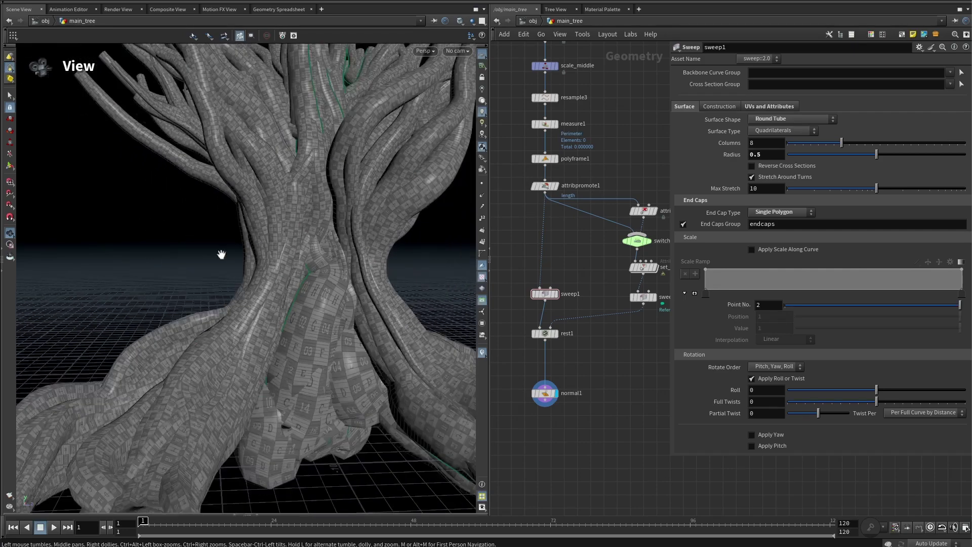
mouse_move(262, 260)
left_mouse_down()
mouse_move(254, 274)
mouse_move(261, 267)
left_mouse_up()
left_click_drag(408, 318, 304, 306)
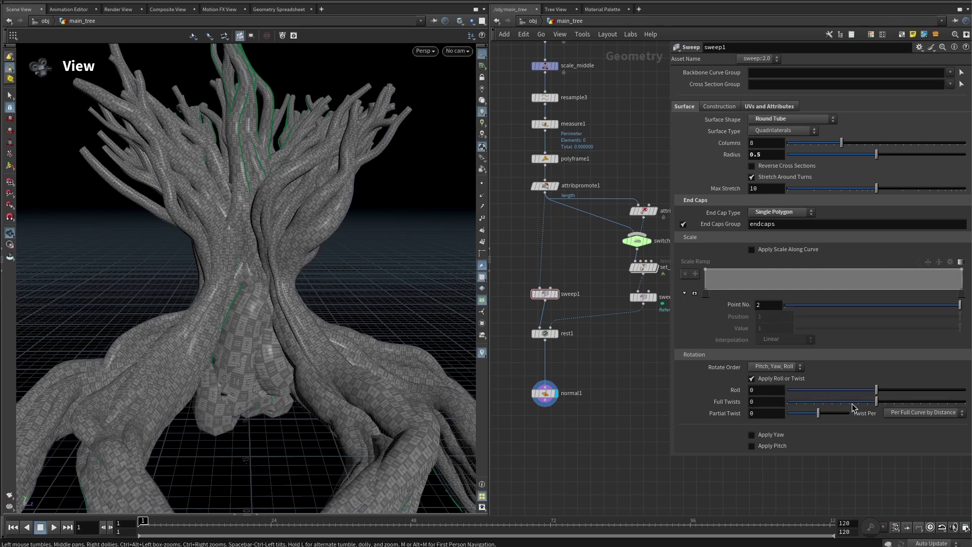
- Try 2 full twists and a partial twist of 120 on sweep1
mouse_move(877, 402)
left_mouse_down()
mouse_move(927, 402)
mouse_move(895, 403)
left_mouse_up()
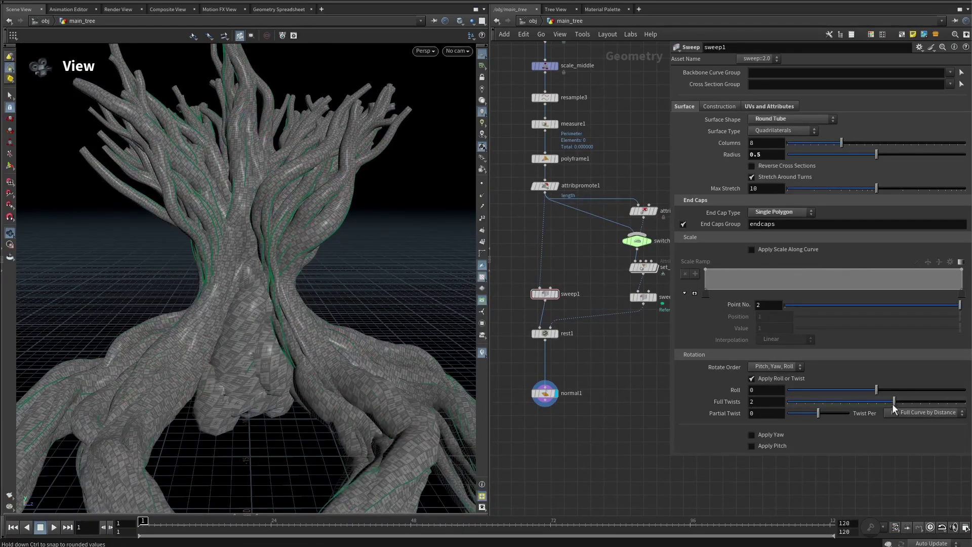
left_click_drag(817, 413, 838, 412)
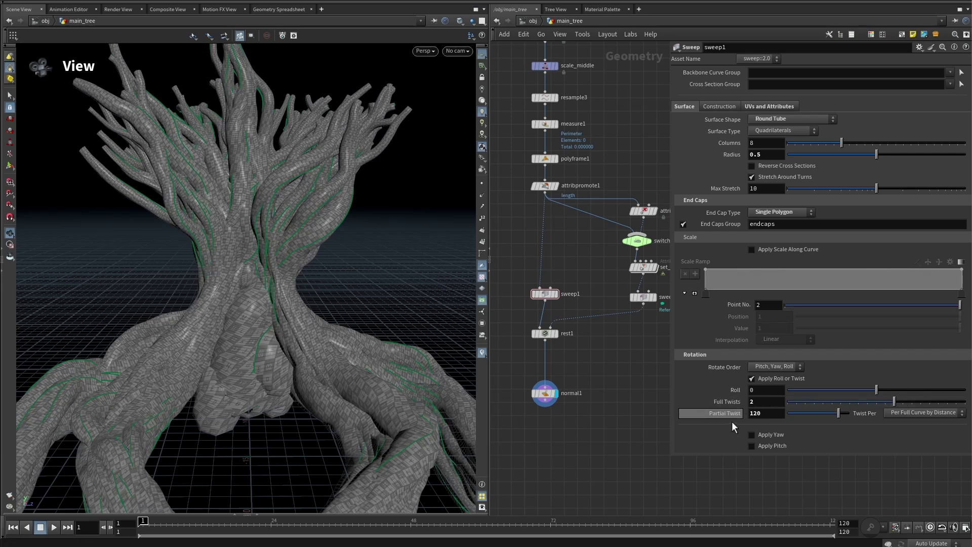
type("12")
- Reset sweep1's full twists and partial twist to 0
left_click_drag(752, 401, 691, 400)
type("0")
key("Return")
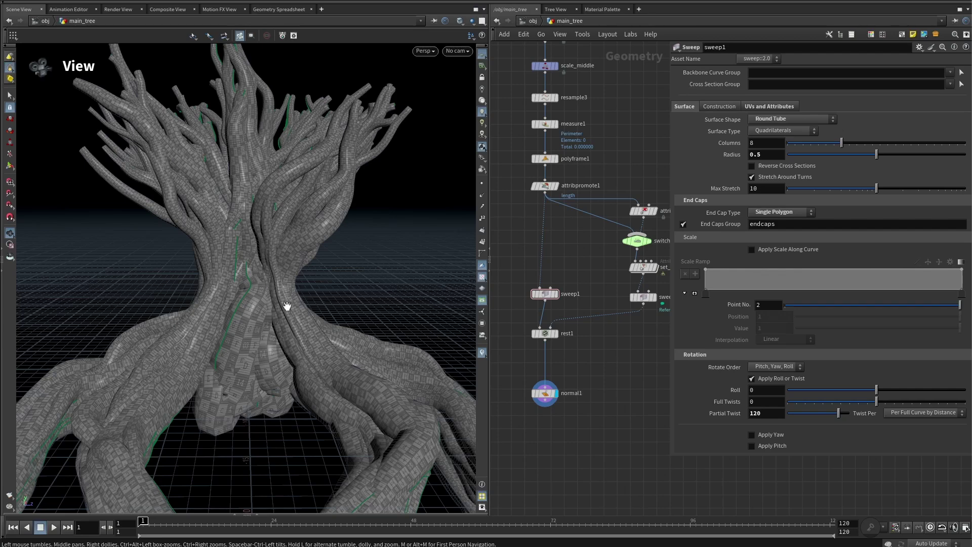
double_click(776, 412)
type("0")
key("Return")
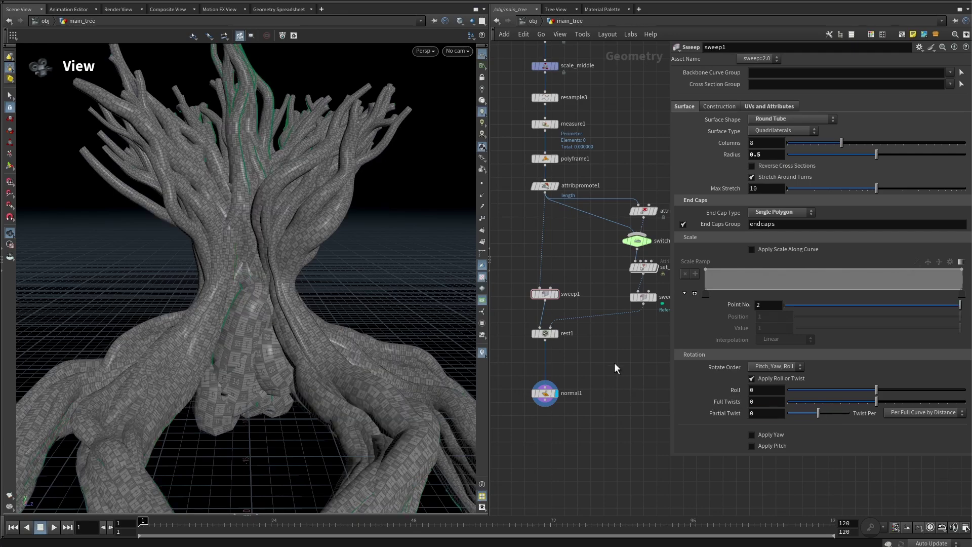
- Add a Point VOP between attribpromote1 and sweep1 and name it roll
middle_click_drag(614, 362, 618, 423)
scroll(557, 331, "up", 6)
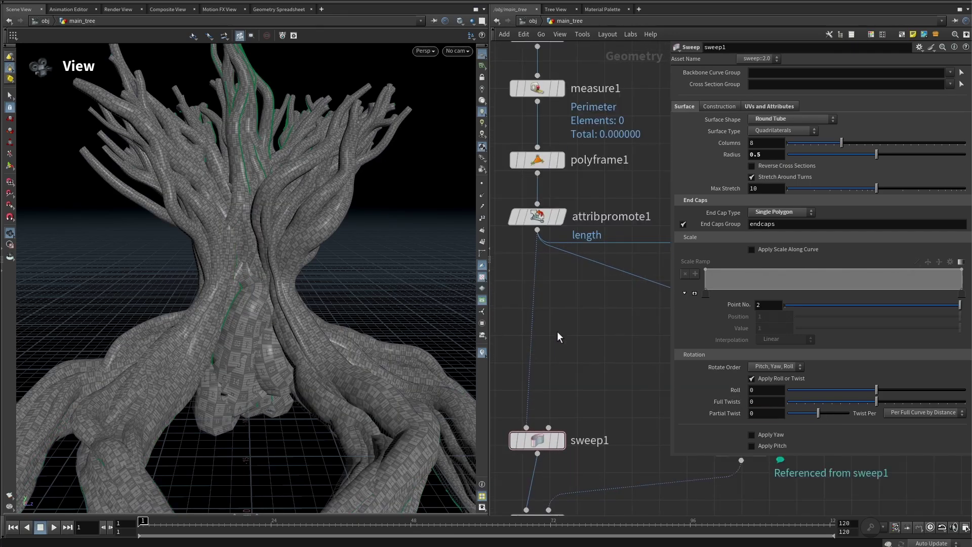
key("Tab")
type("pointvop")
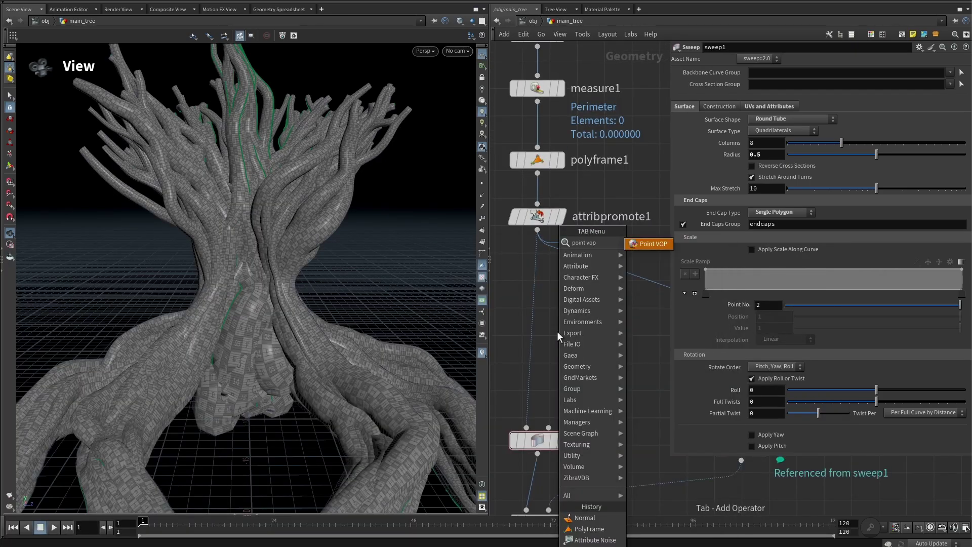
key("Return")
left_click(558, 332)
left_click(557, 336)
double_click(607, 336)
type("roll")
key("Return")
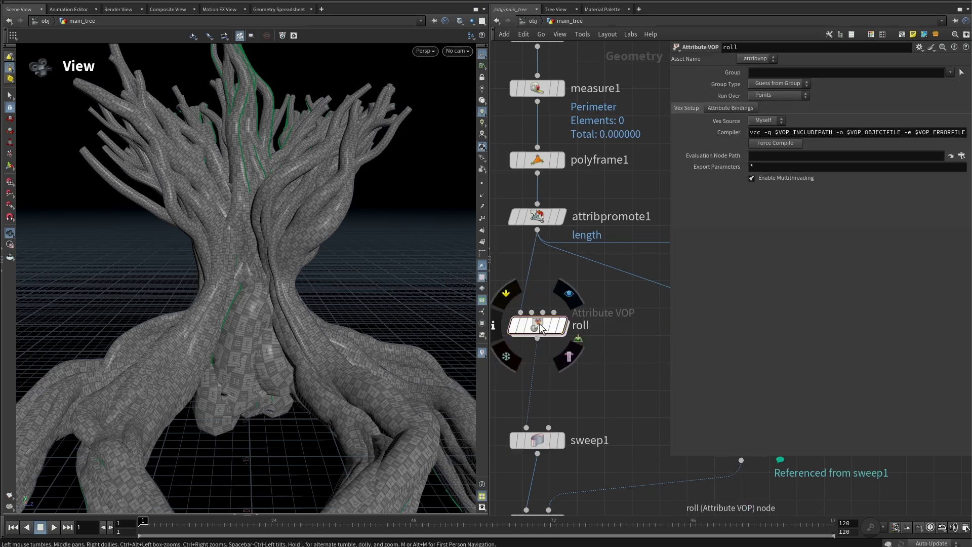
- Inside the roll VOP network, add a Bind node for the float attribute curveu
scroll(592, 360, "down", 5)
scroll(587, 347, "up", 2)
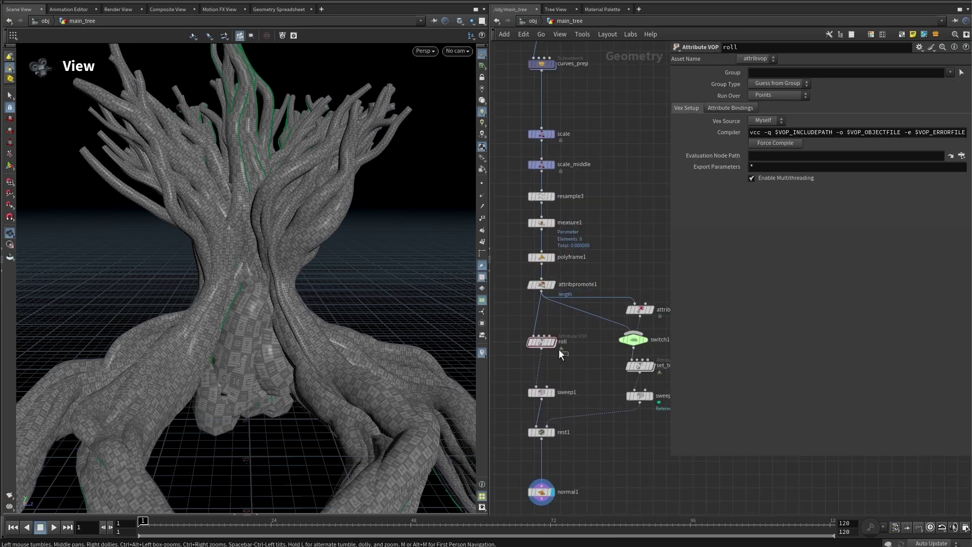
scroll(547, 344, "up", 3)
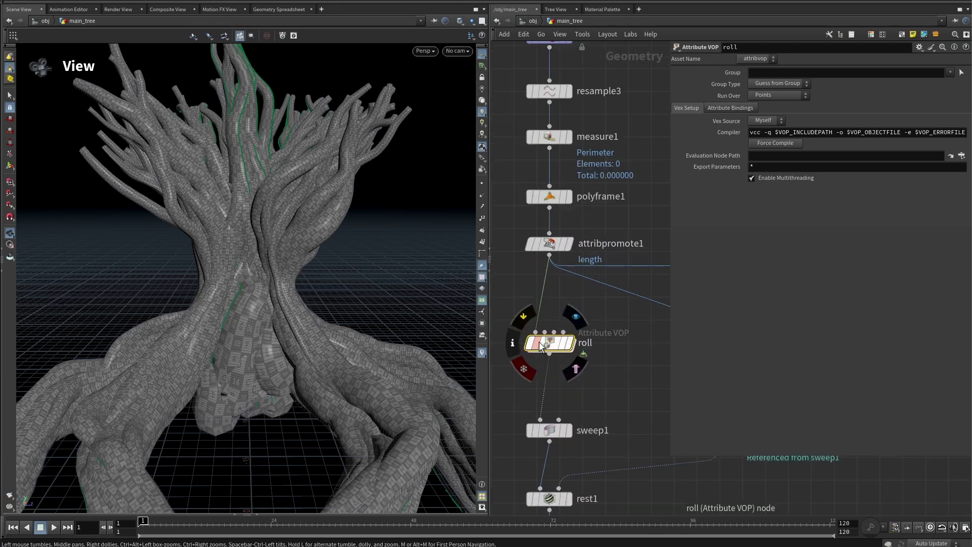
double_click(547, 342)
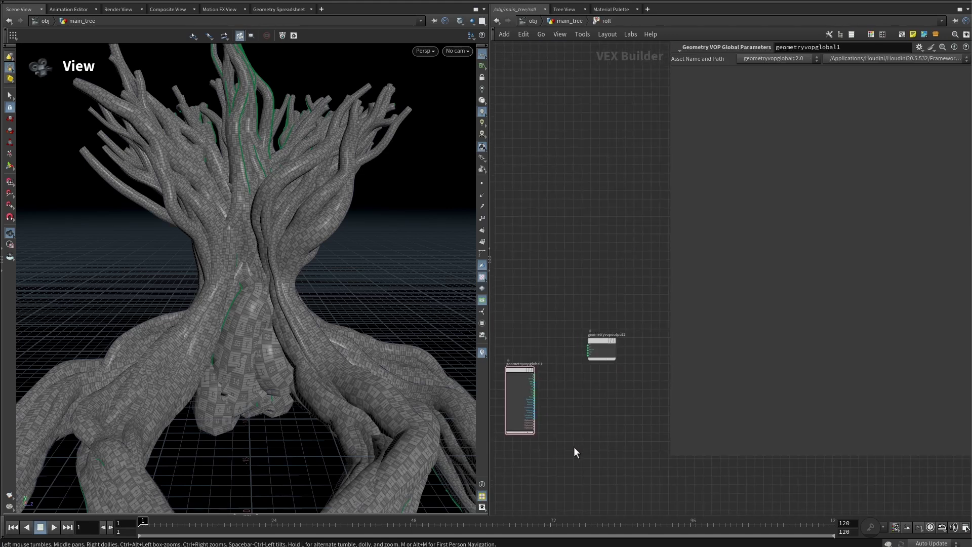
key("Tab")
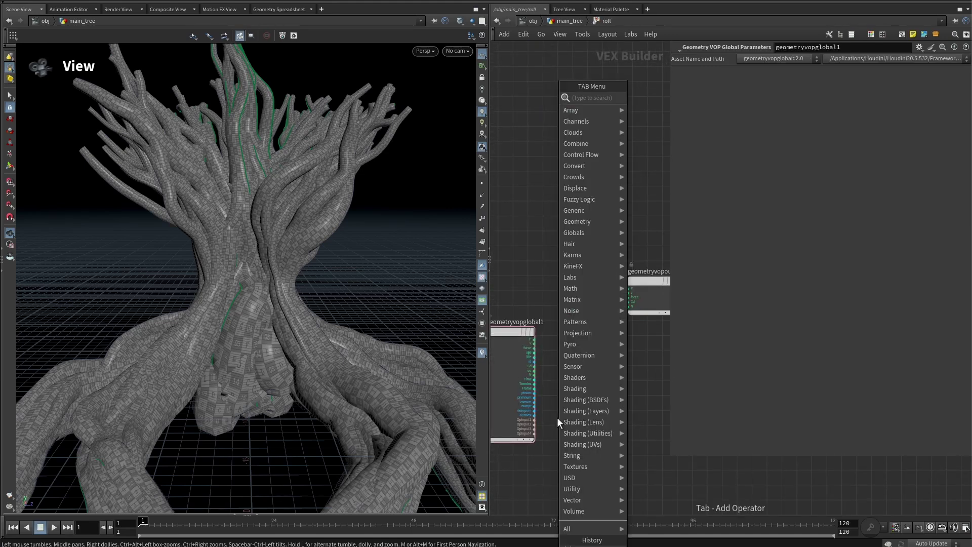
type("bin")
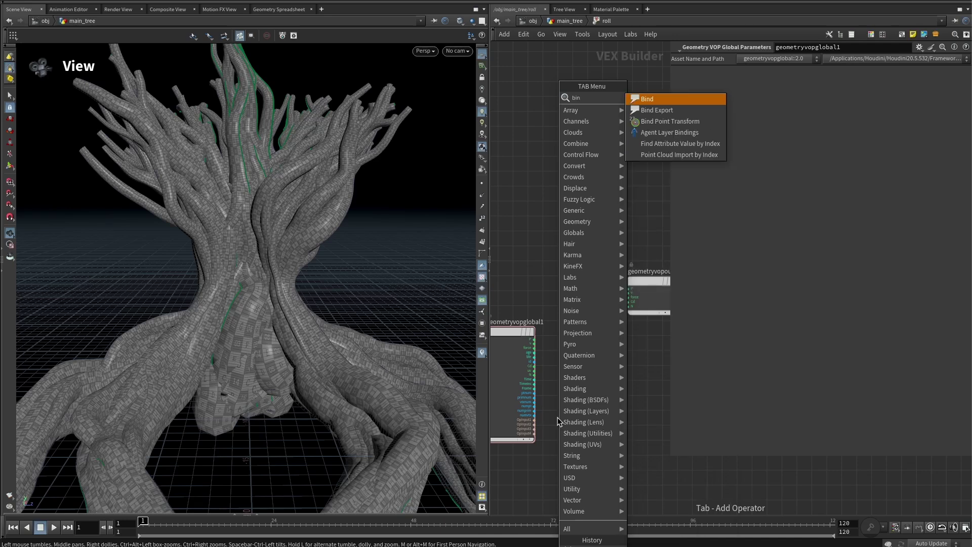
key("Return")
left_click(557, 417)
type("curveu")
key("Return")
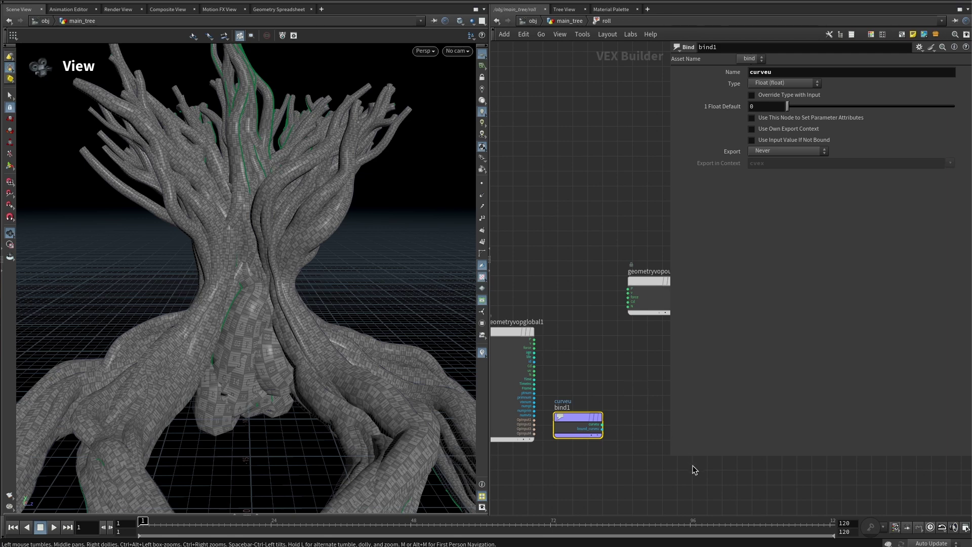
- Add a Turbulent Noise node in the roll network, fed by the point position P
left_click_drag(671, 456, 739, 378)
middle_click_drag(637, 391, 702, 371)
scroll(703, 371, "down", 2)
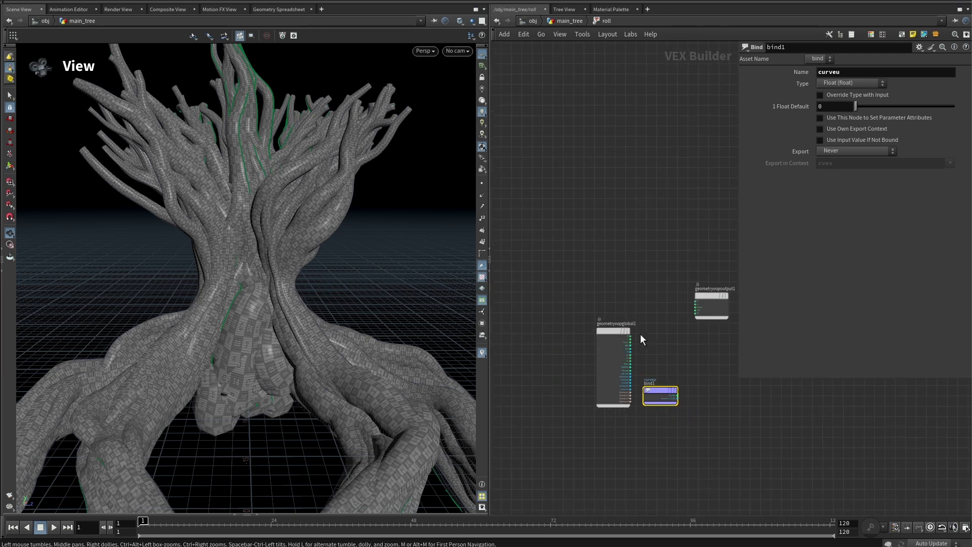
left_click_drag(608, 340, 546, 313)
scroll(572, 314, "up", 4)
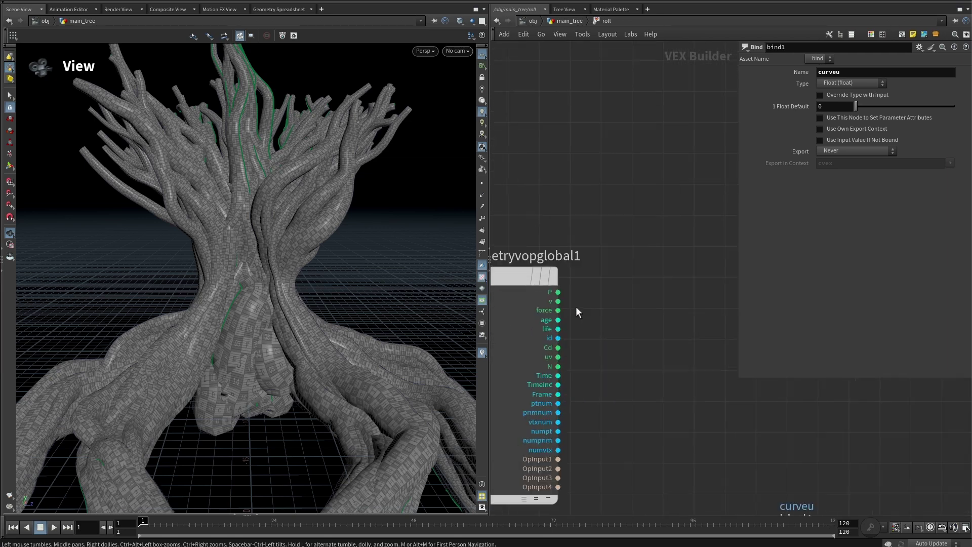
left_click(557, 291)
key("Tab")
type("turb")
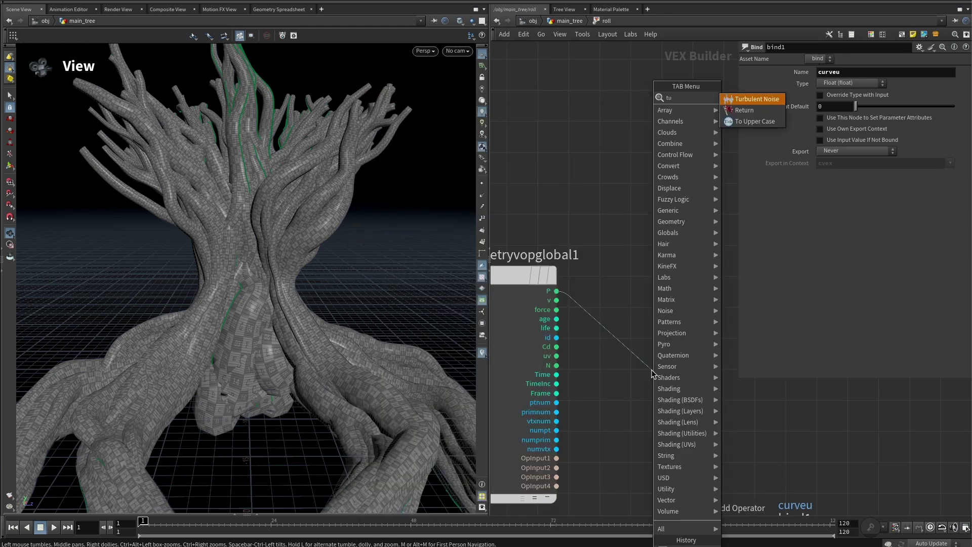
key("Return")
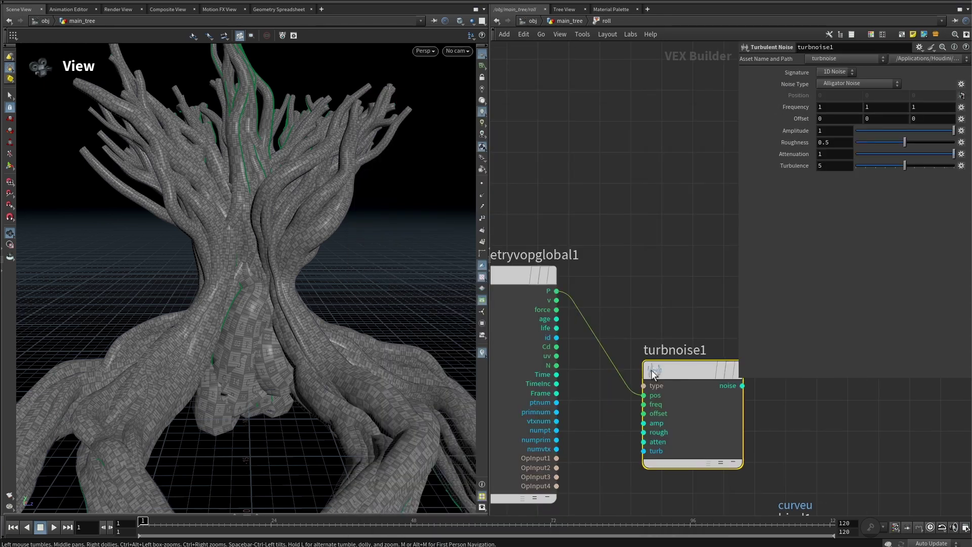
- Set turbnoise1 to Sparse Convolution Noise with a frequency of 0.05 on all three axes
left_click(856, 83)
left_click(866, 117)
type("0.05")
key("Tab")
type("0.05")
key("Tab")
type("0.05")
key("Return")
- Add a Fit Range node fed by the noise output of turbnoise1
scroll(742, 403, "down", 4)
middle_click_drag(742, 402, 611, 385)
scroll(611, 385, "up", 3)
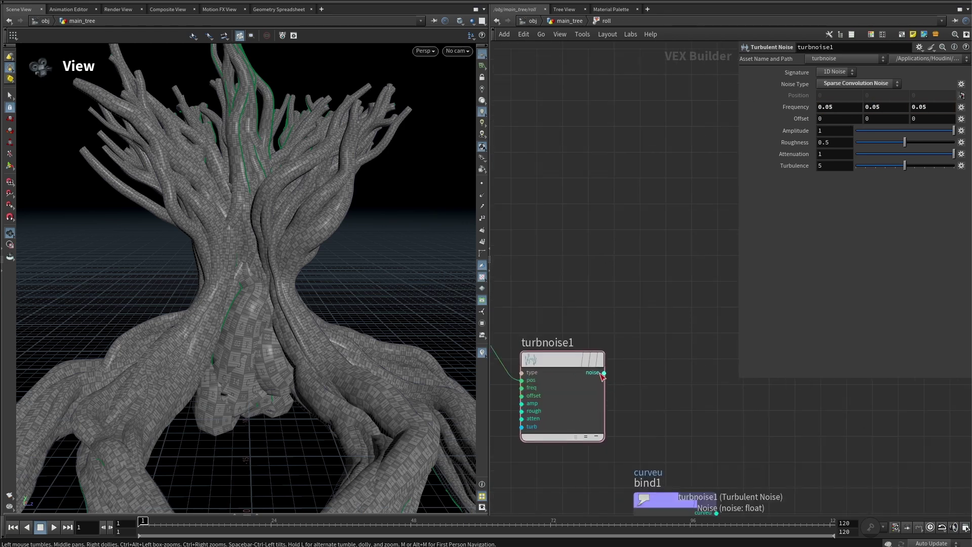
left_click(604, 373)
key("Tab")
type("fit")
key("Return")
left_click(678, 386)
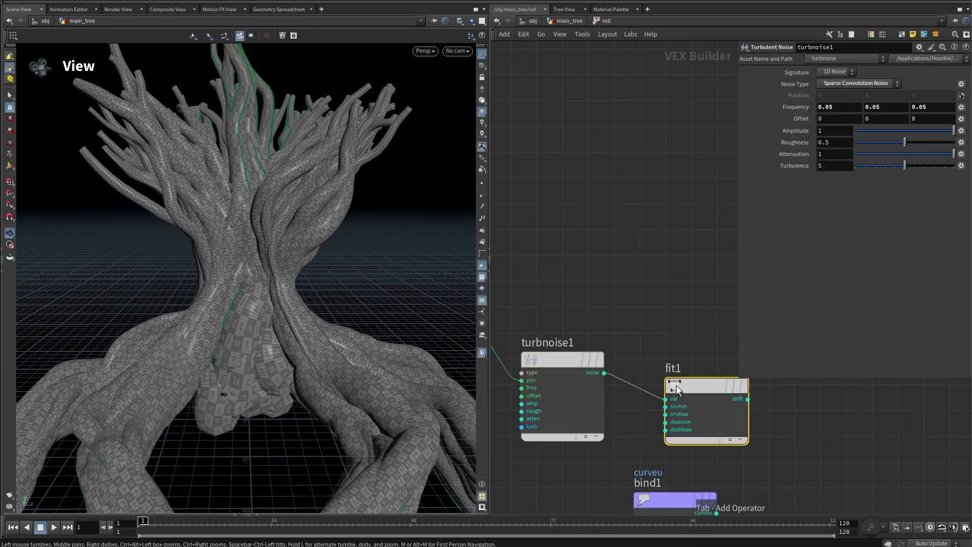
- Set fit1's source range to -0.5 to 0.5 and its destination minimum to 0.8
type("-0.5")
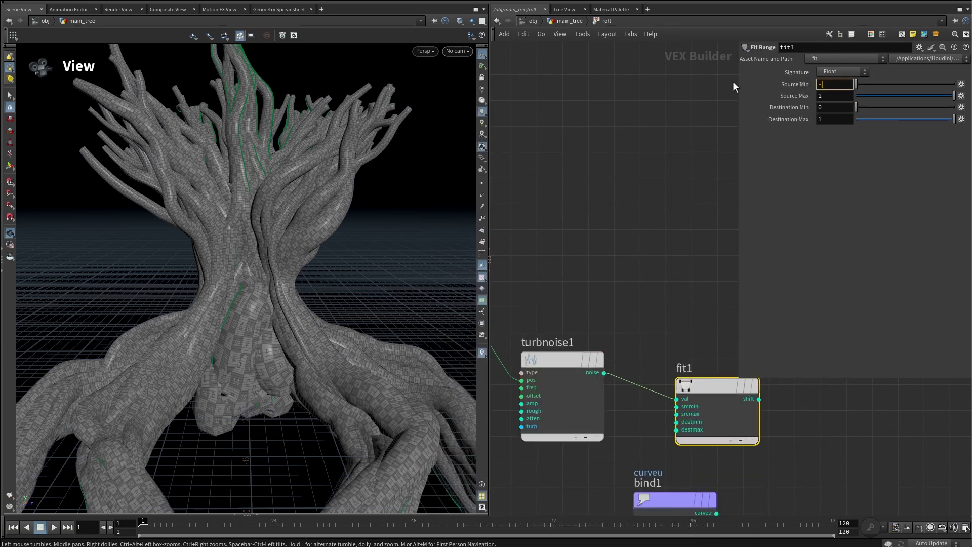
key("Tab")
type("0.5")
key("Return")
middle_click_drag(682, 312, 581, 275)
left_click(830, 104)
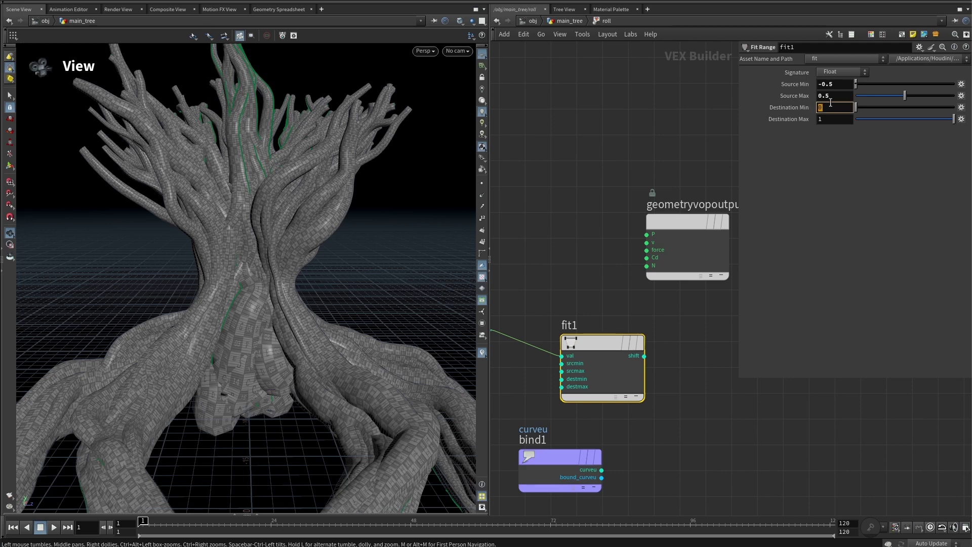
key("Return")
- Add a Multiply node that multiplies the bound curveu value by fit1's output
scroll(615, 408, "down", 3)
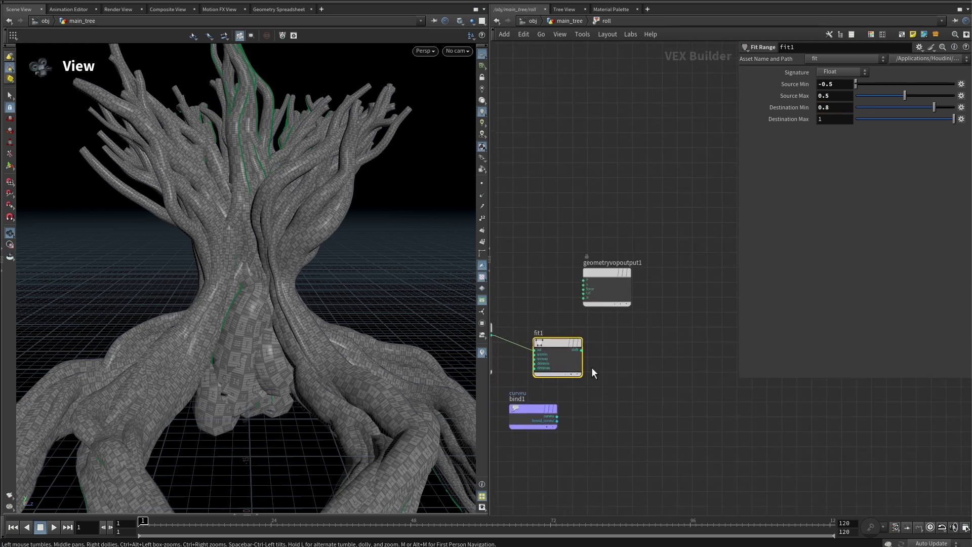
left_click(557, 415)
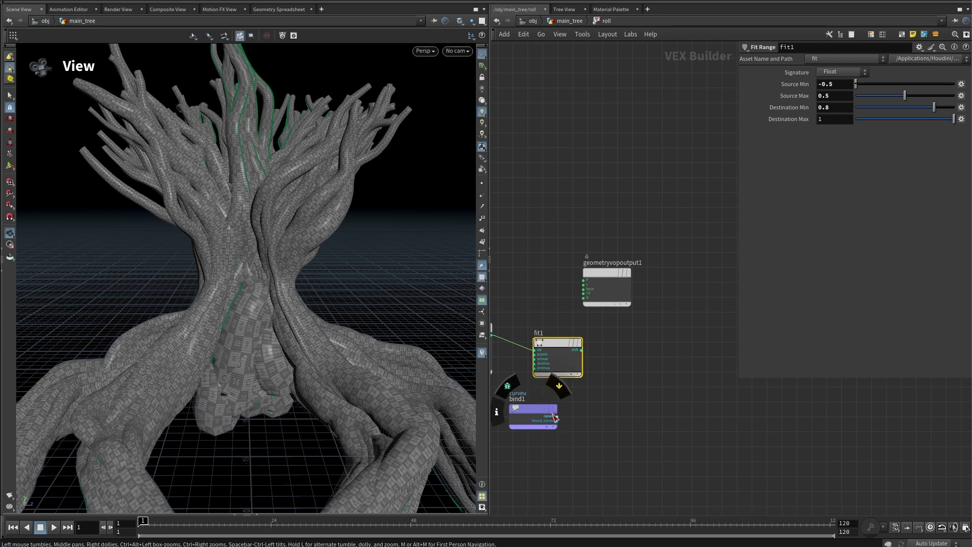
key("Tab")
type("mult")
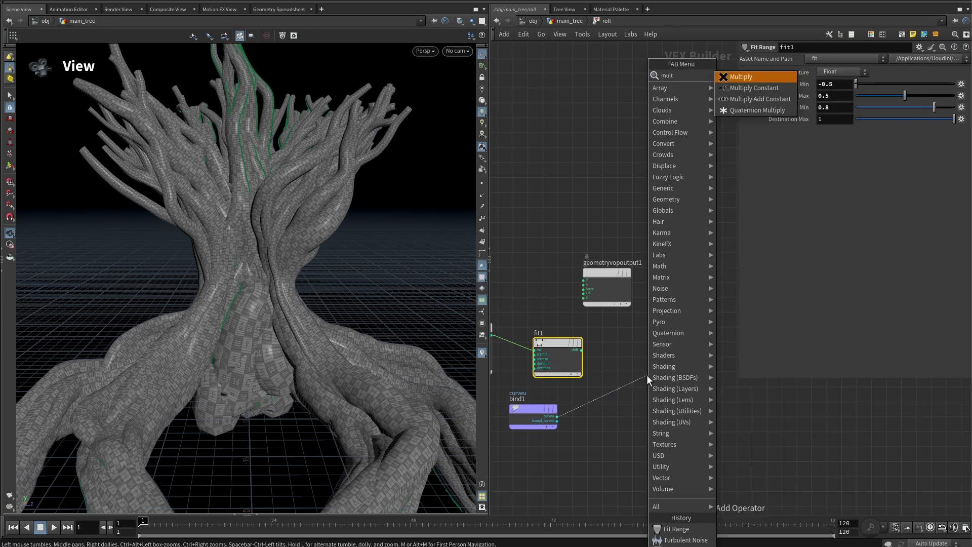
key("Return")
left_click(646, 375)
left_click(581, 350)
left_click(624, 386)
- Add a Bind node after multiply1 that exports the product as the float attribute roll
middle_click_drag(634, 333, 558, 354)
middle_click_drag(595, 401, 531, 390)
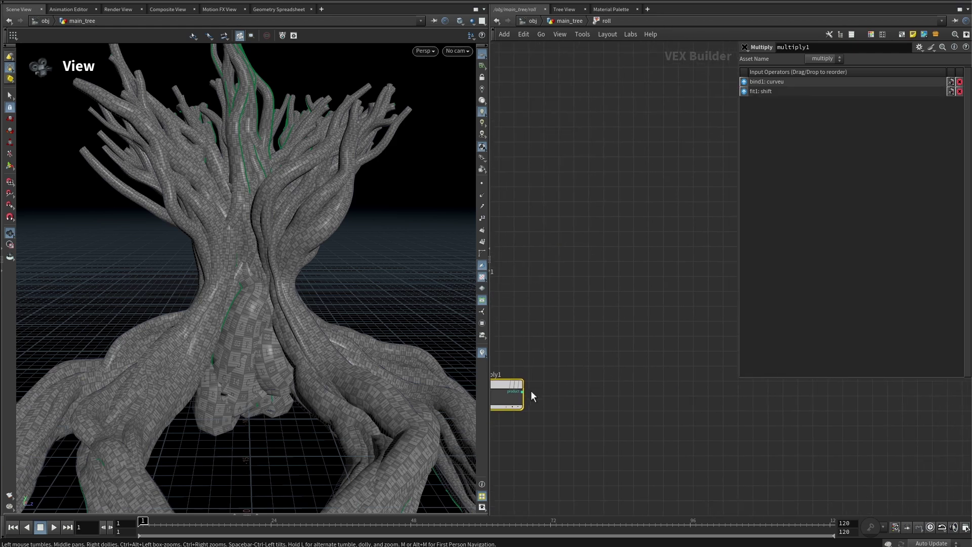
left_click(522, 391)
key("Tab")
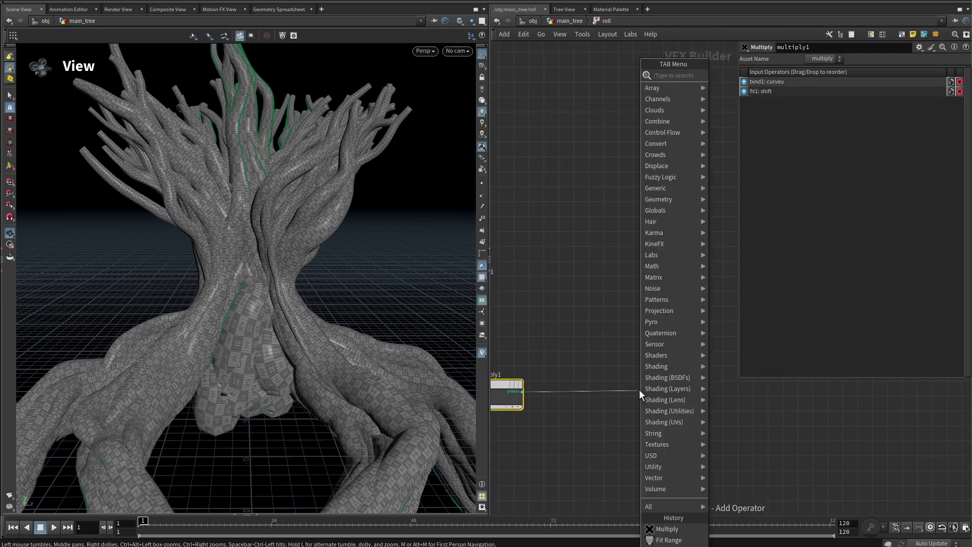
type("bind")
key("Return")
left_click(639, 390)
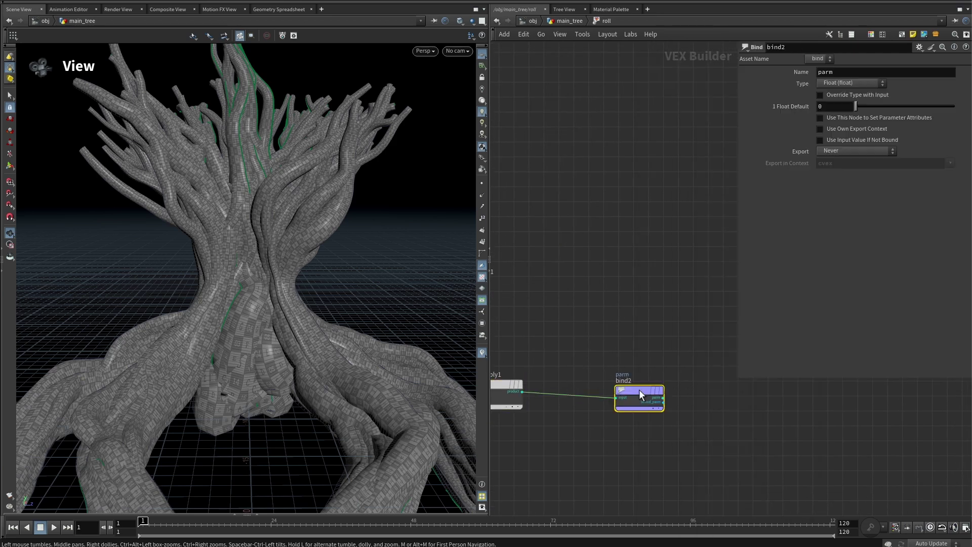
double_click(844, 71)
type("roll")
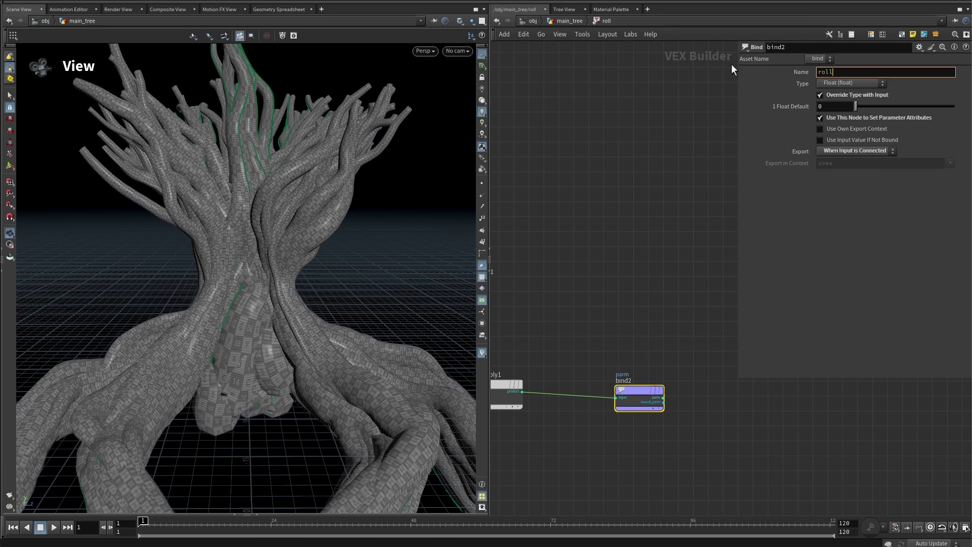
key("Return")
- Return to the main_tree network and set sweep1's twist to Scale by Attribute, using the roll attribute
key("h")
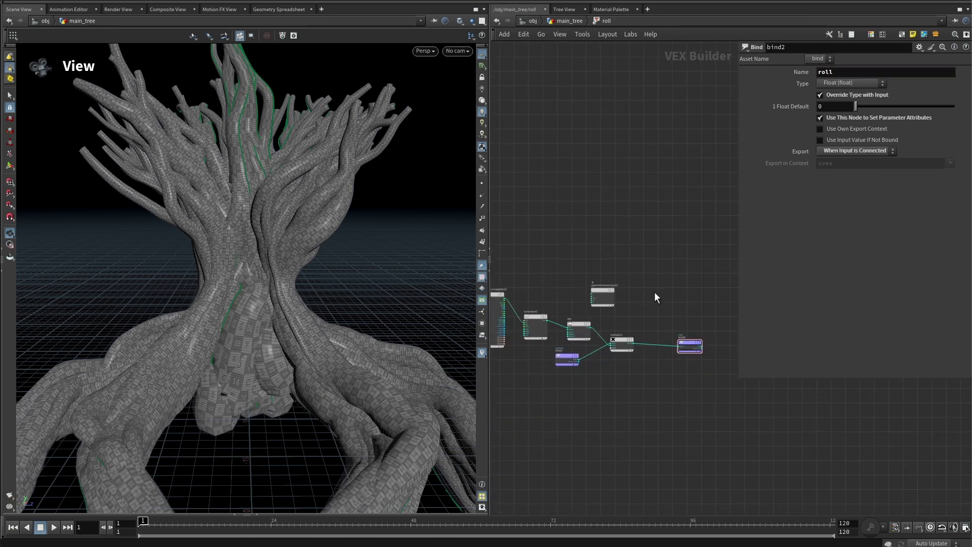
scroll(567, 343, "up", 3)
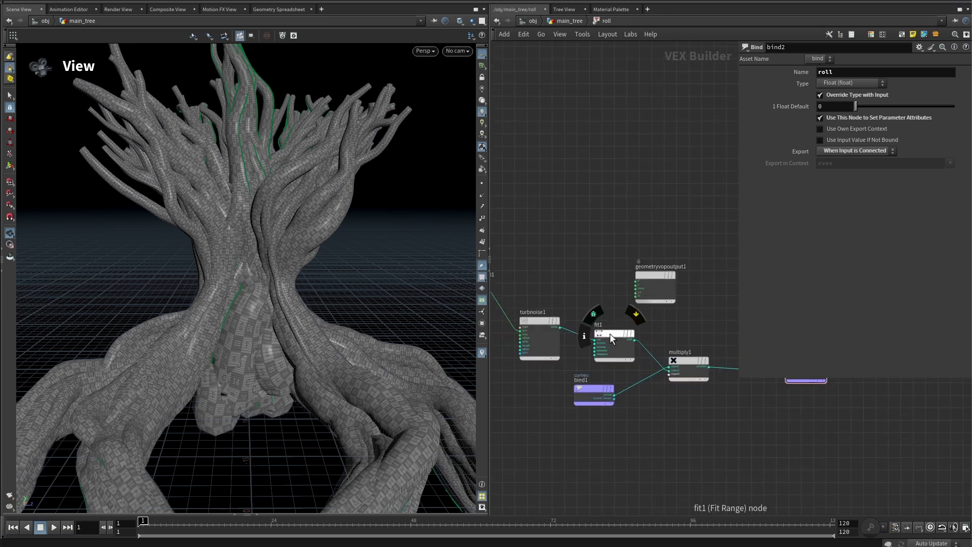
key("u")
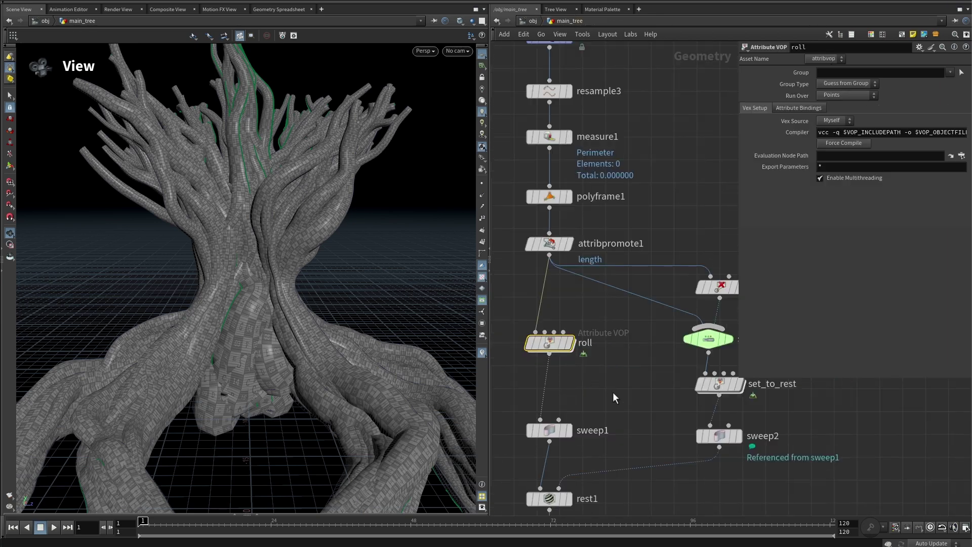
middle_click_drag(613, 392, 615, 323)
left_click(549, 363)
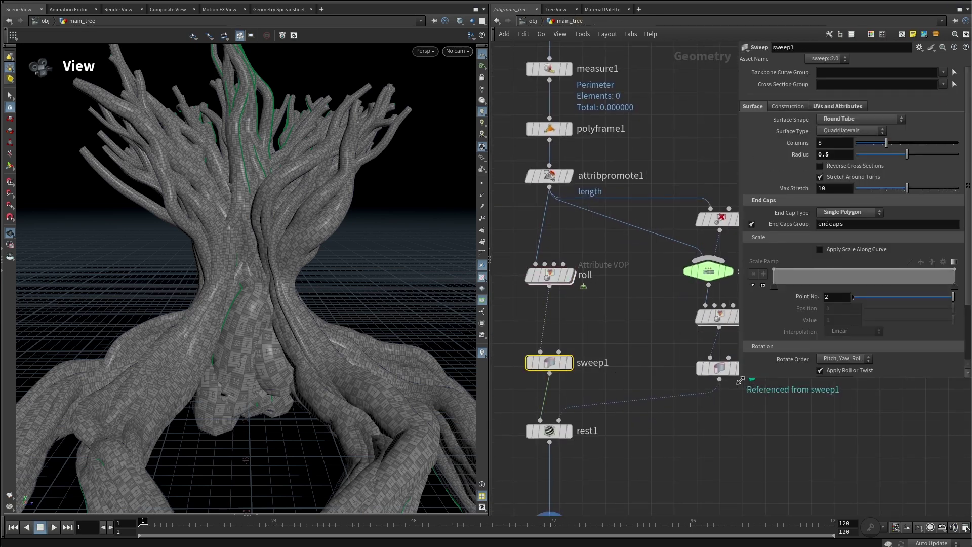
left_click_drag(740, 380, 693, 458)
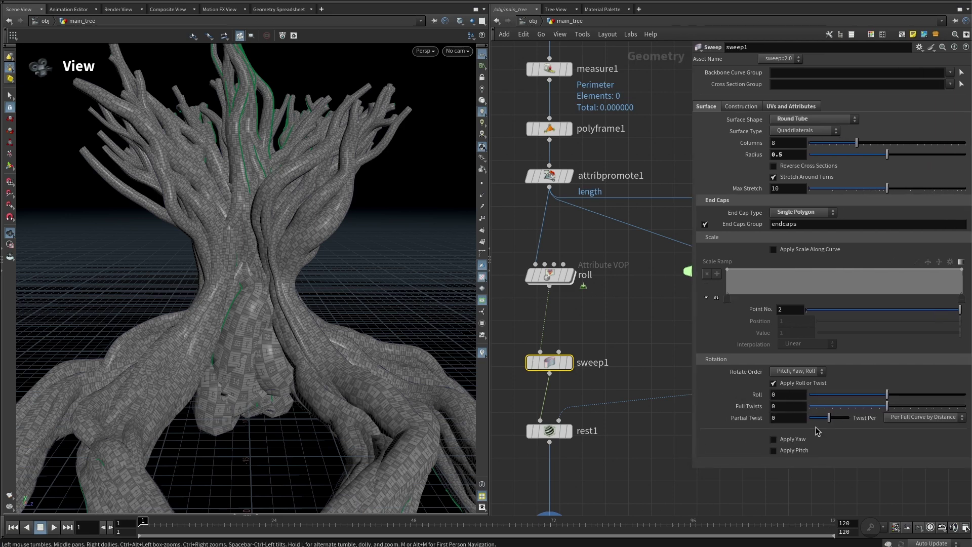
left_click(922, 419)
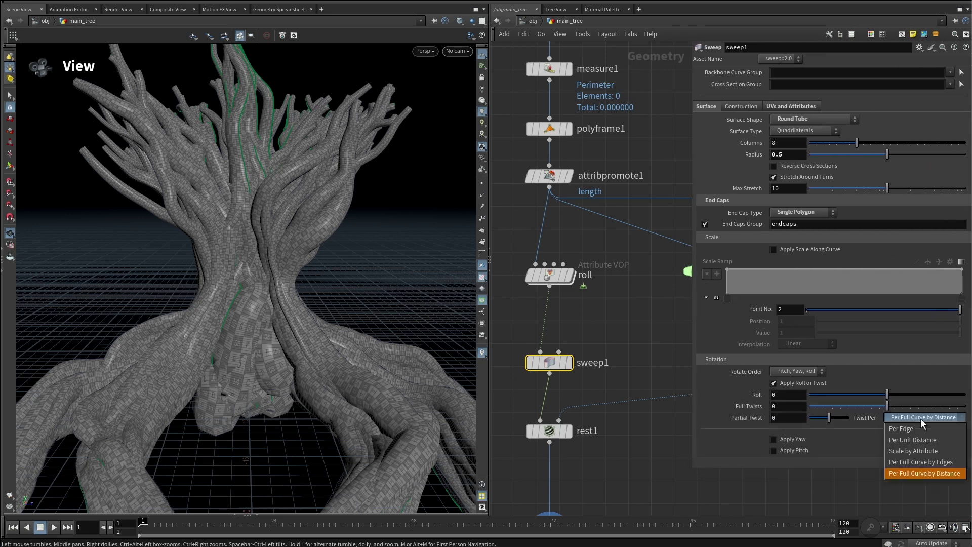
left_click(934, 451)
left_click(796, 426)
key("Return")
- Try a partial twist of 180 on sweep1 and reset it to 0
left_click_drag(828, 415, 854, 414)
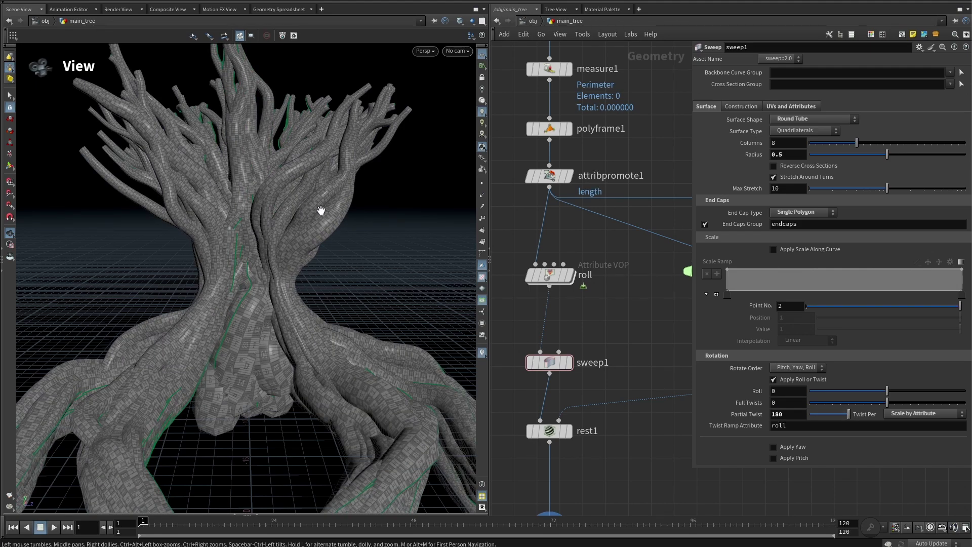
double_click(784, 414)
type("0")
key("Return")
- Collapse the nodes below scale_middle, including the rest branch, into a subnetwork named sweep_with_rest and open it
scroll(638, 443, "down", 5)
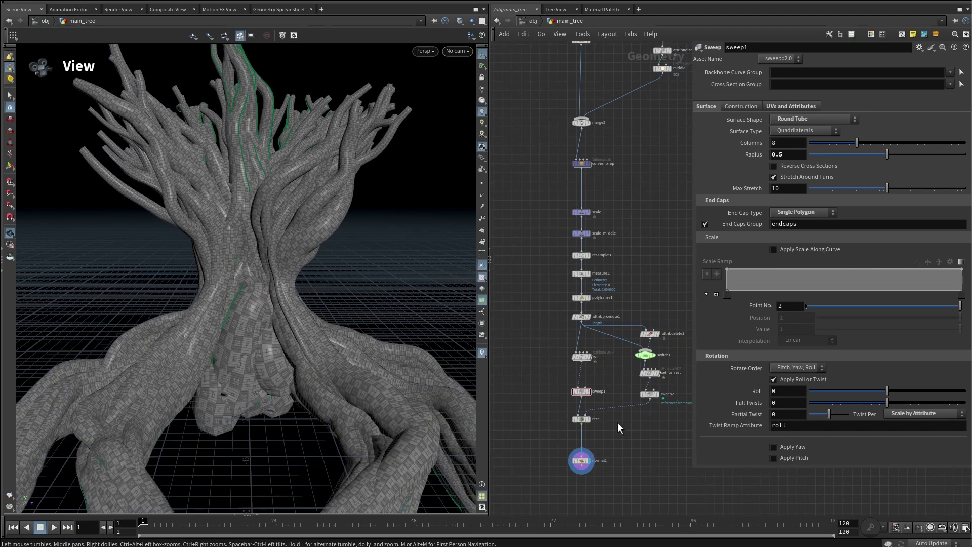
left_click_drag(650, 464, 530, 199)
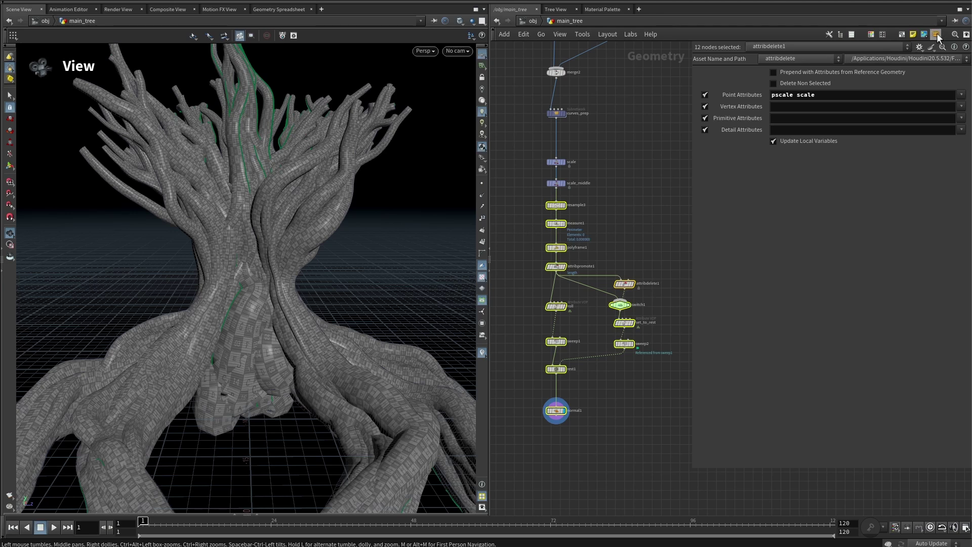
key("shift+c")
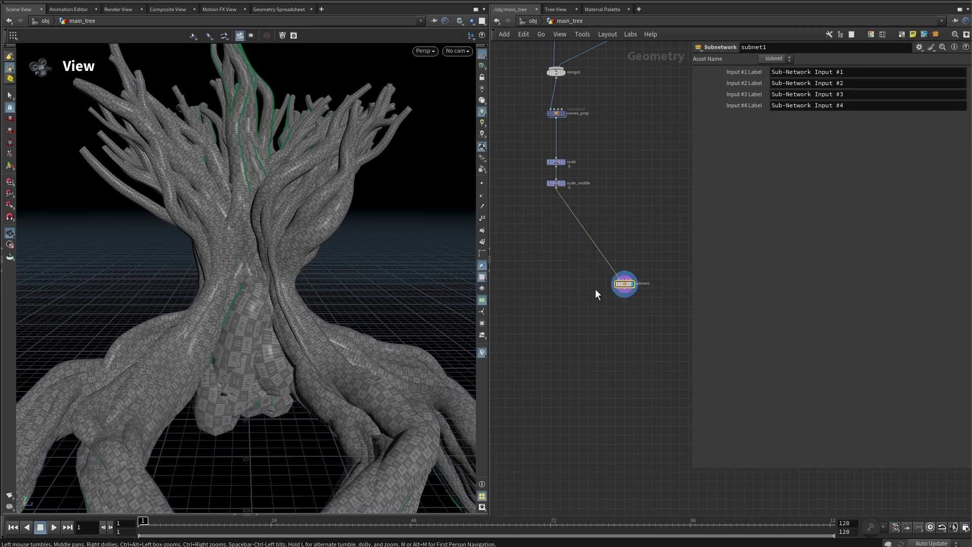
scroll(595, 289, "up", 5)
left_click_drag(641, 330, 534, 326)
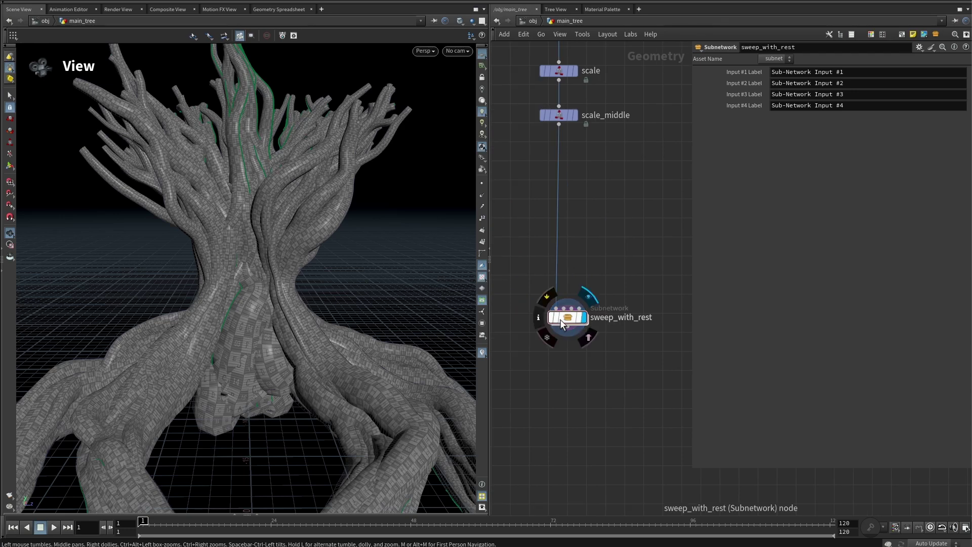
double_click(561, 318)
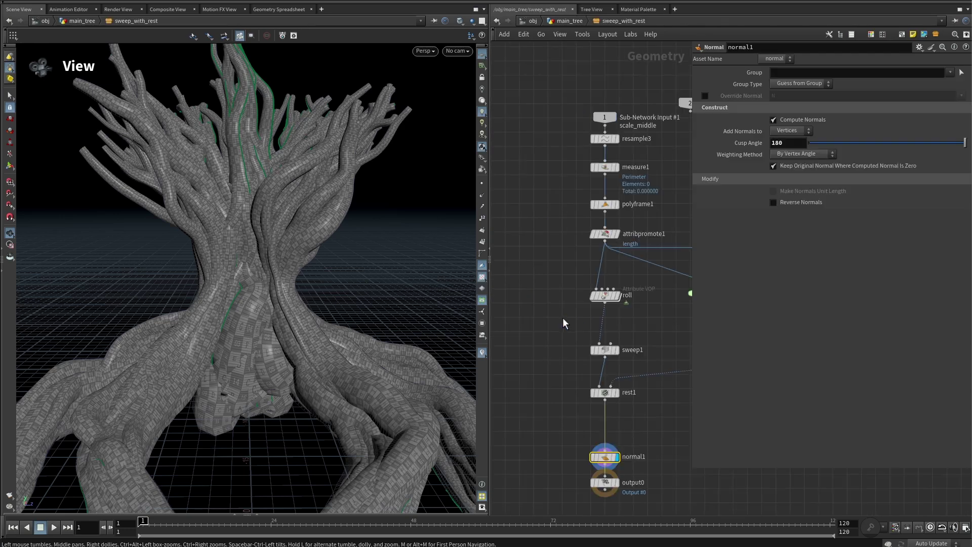
- Check sweep1's curve number attribute inside the subnetwork and insert an Attribute Promote node between rest1 and normal1
scroll(598, 345, "up", 2)
left_click(562, 287)
left_click_drag(817, 342, 752, 341)
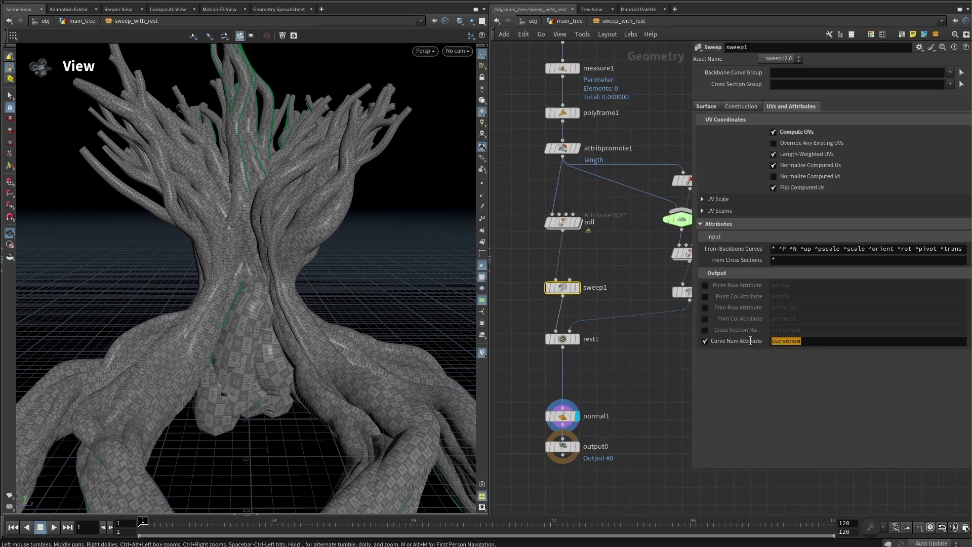
left_click(611, 362)
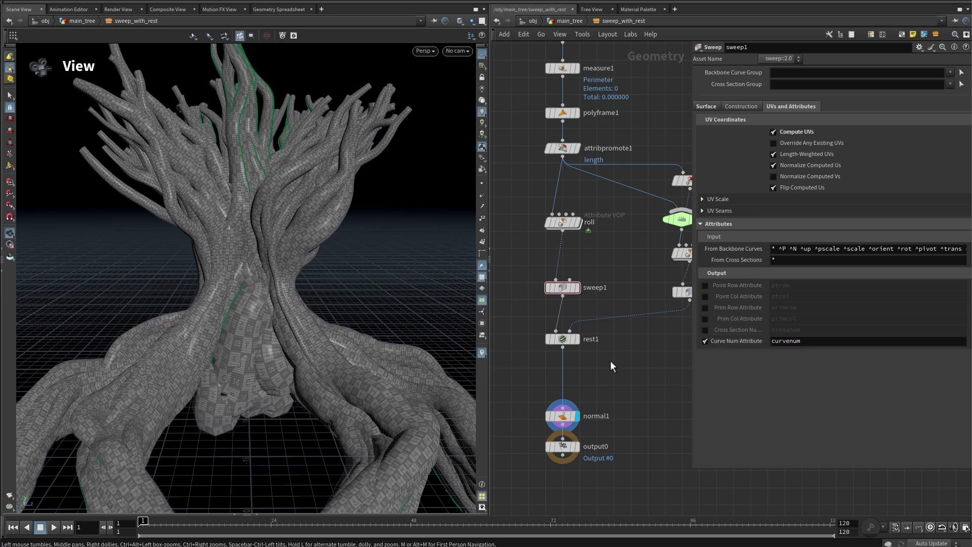
middle_click(561, 287)
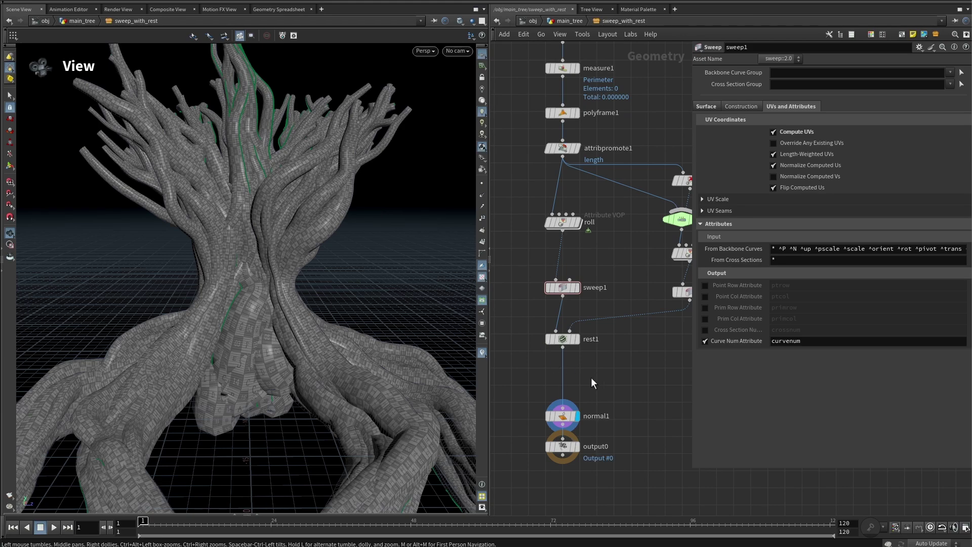
key("Tab")
type("atpr")
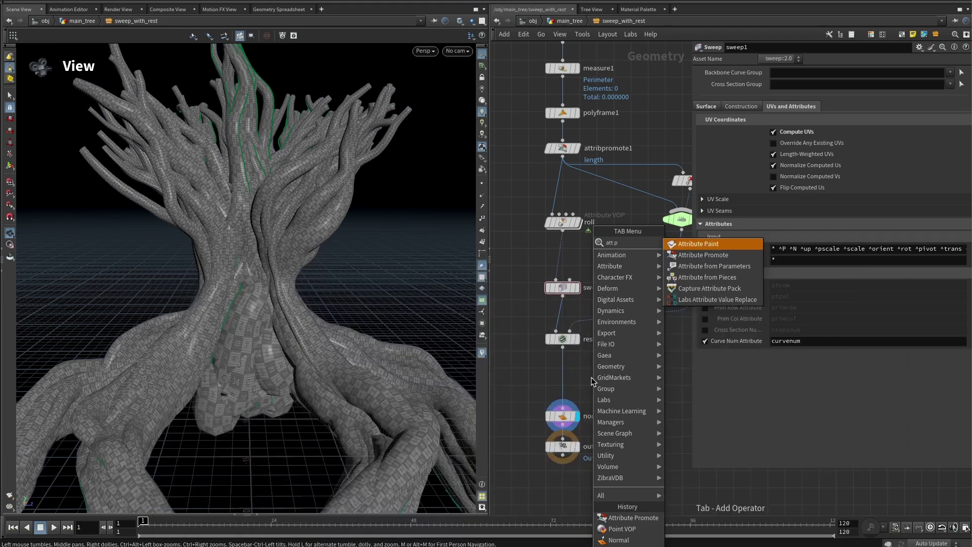
key("Return")
left_click(592, 378)
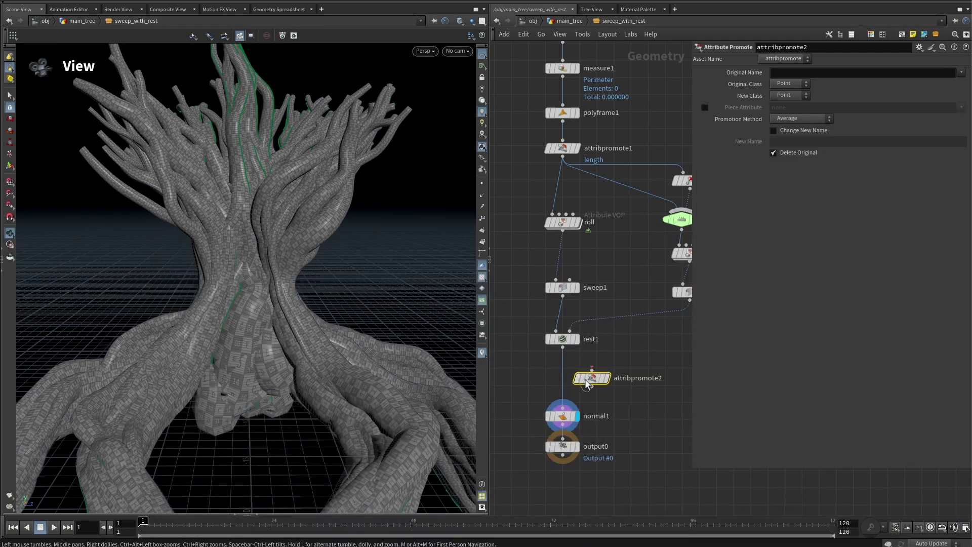
left_click_drag(587, 378, 559, 375)
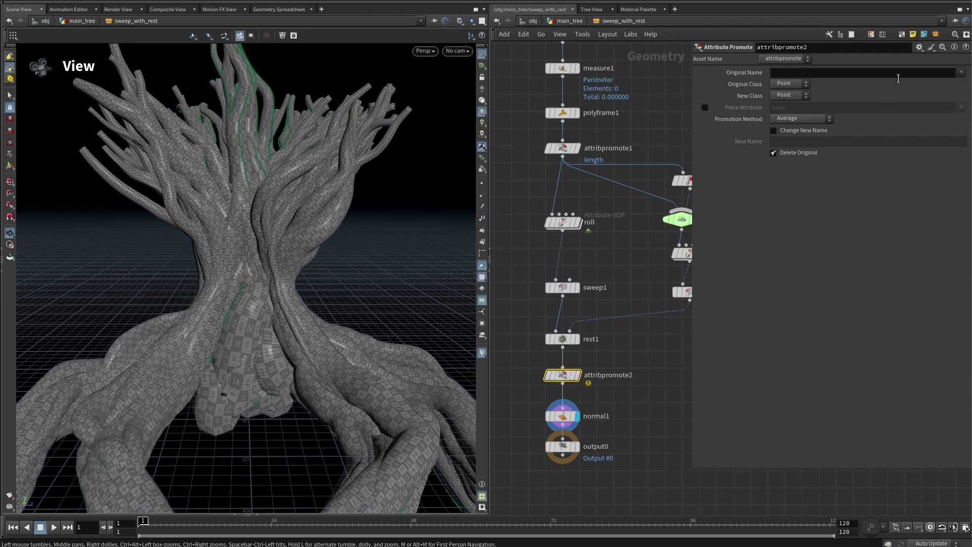
- Set attribpromote2 to promote the curvenum attribute from Point to Primitive class
left_click(961, 72)
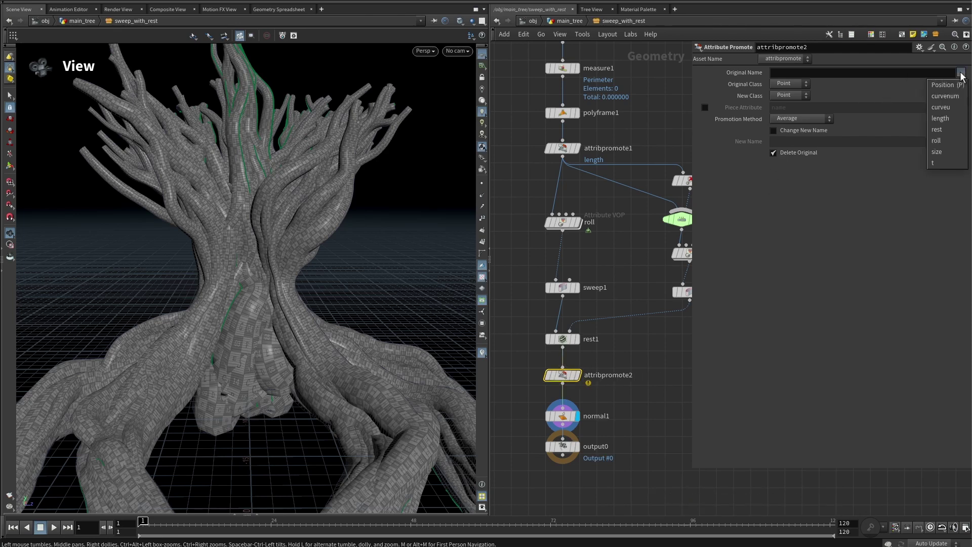
left_click(945, 96)
left_click(789, 95)
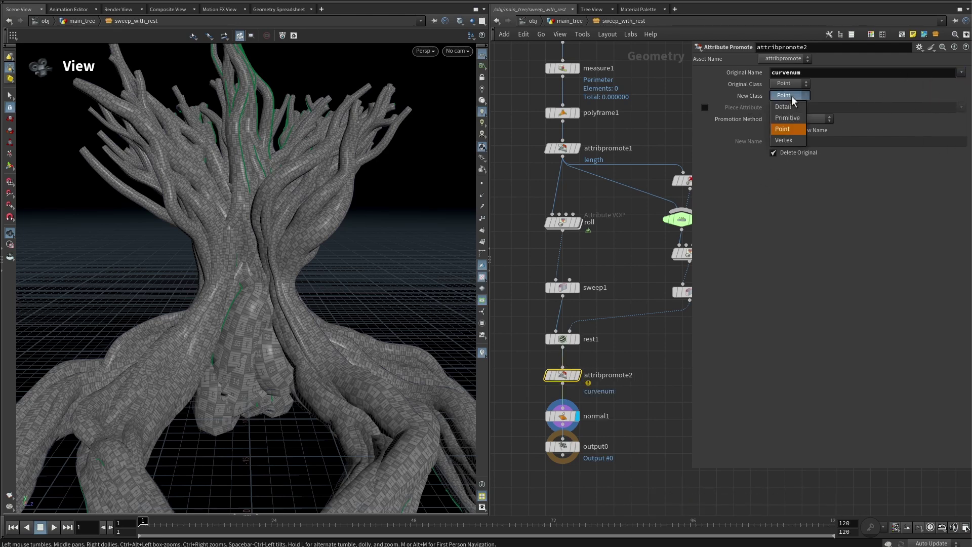
left_click(788, 117)
mouse_move(563, 379)
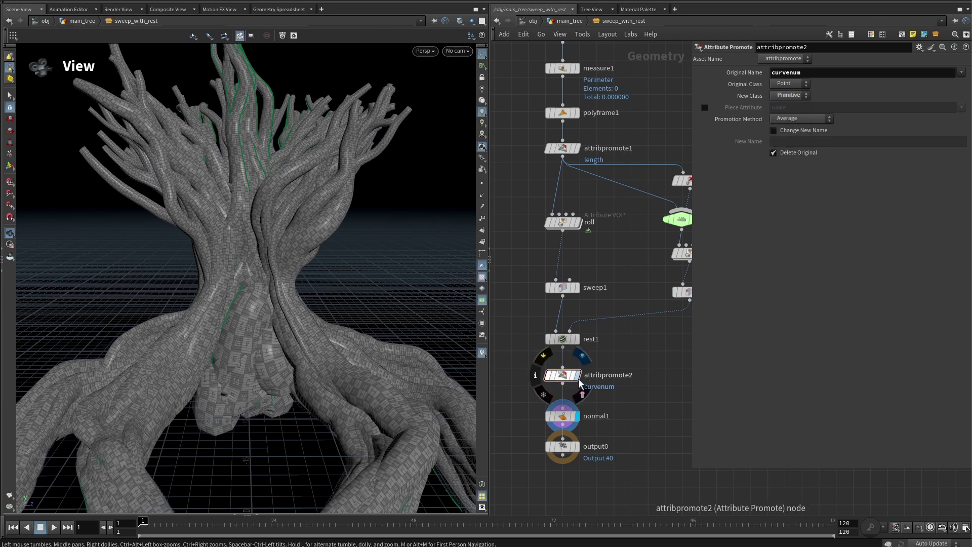
middle_click_drag(564, 381, 654, 360)
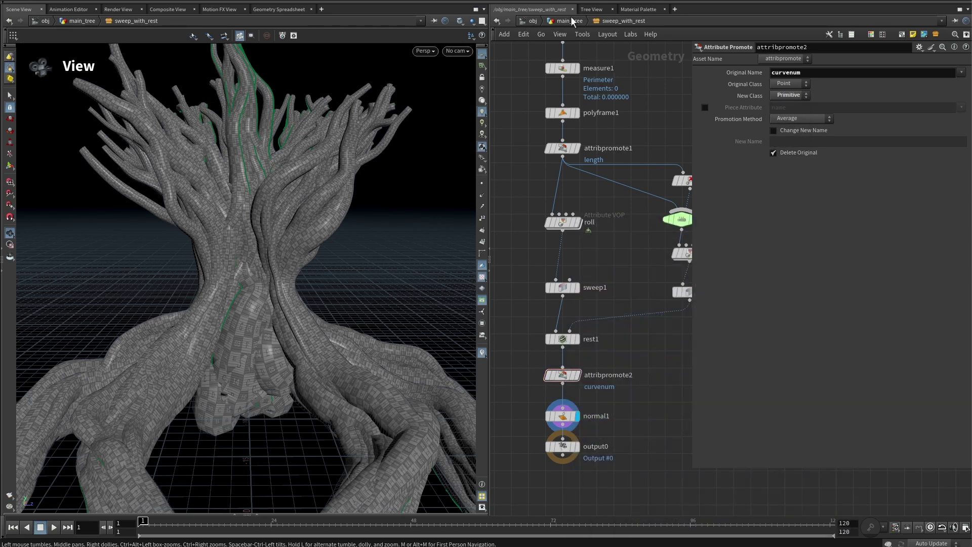
- Return to main_tree and create a digital asset from the sweep_with_rest subnetwork, saved in the $HIP/hda Directory location
key("u")
mouse_move(567, 310)
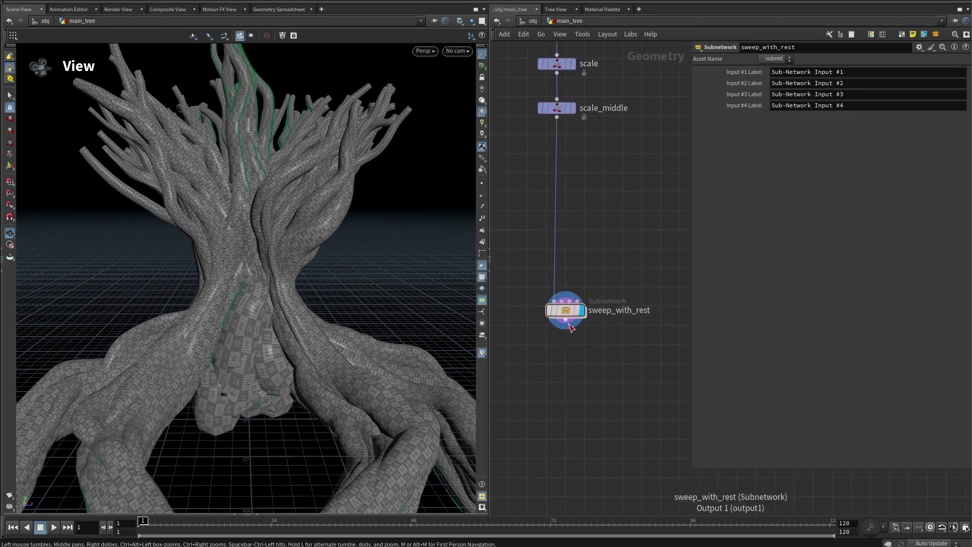
right_click(566, 310)
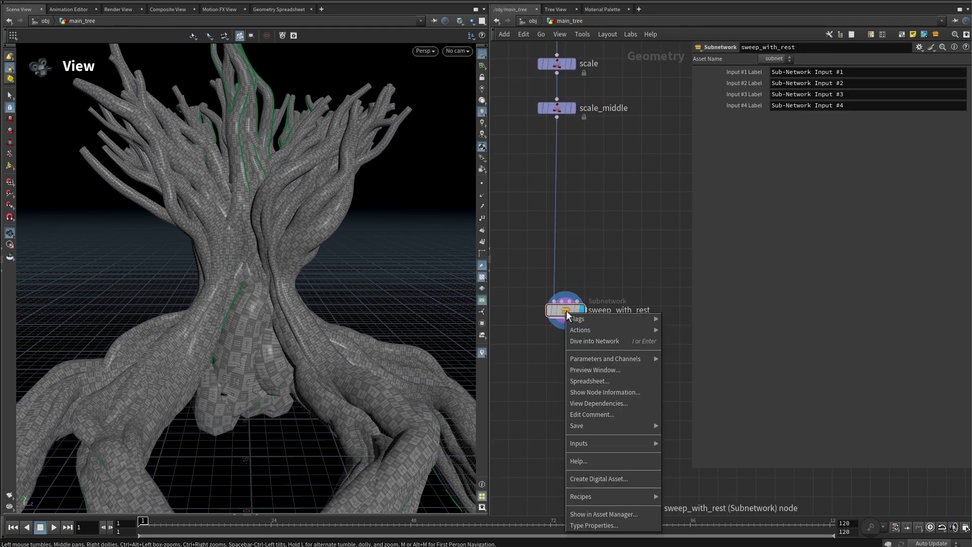
left_click(608, 478)
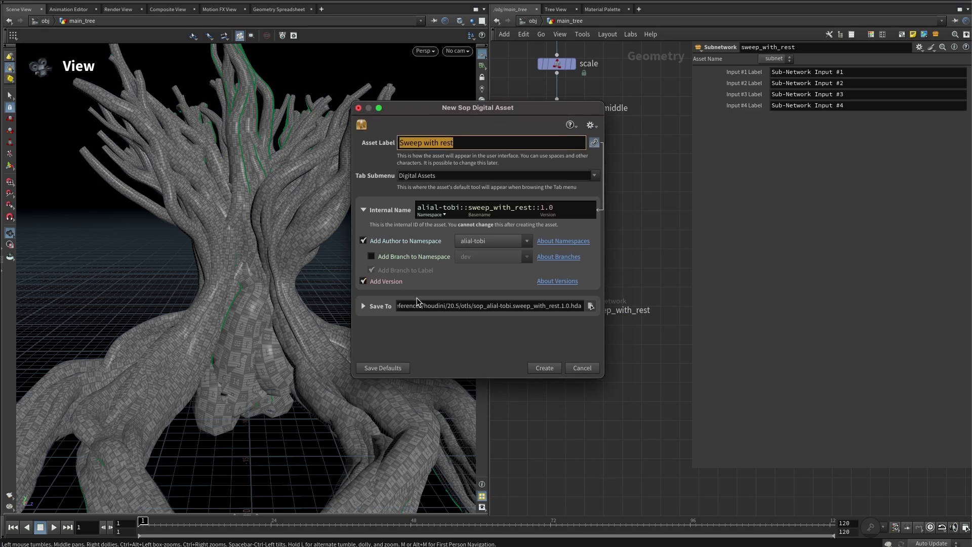
left_click(363, 306)
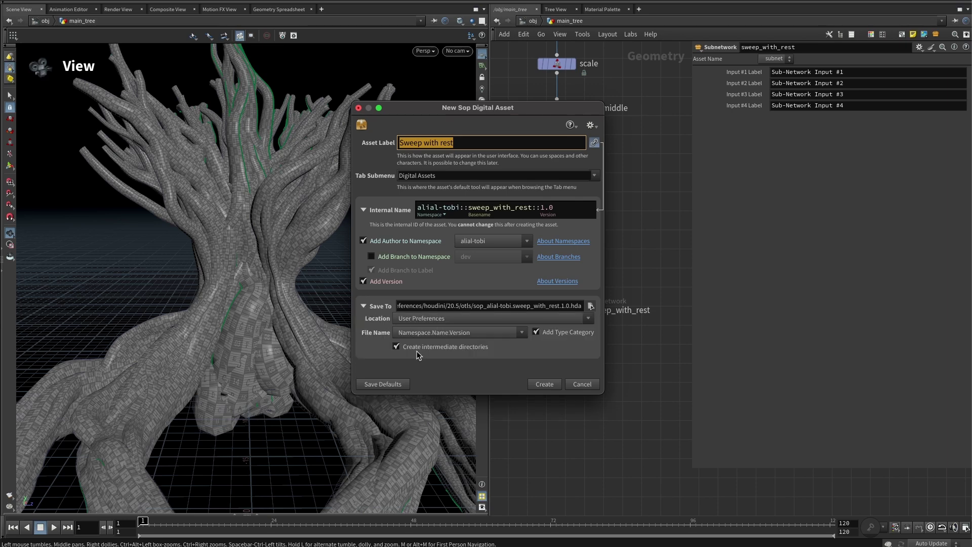
left_click(432, 319)
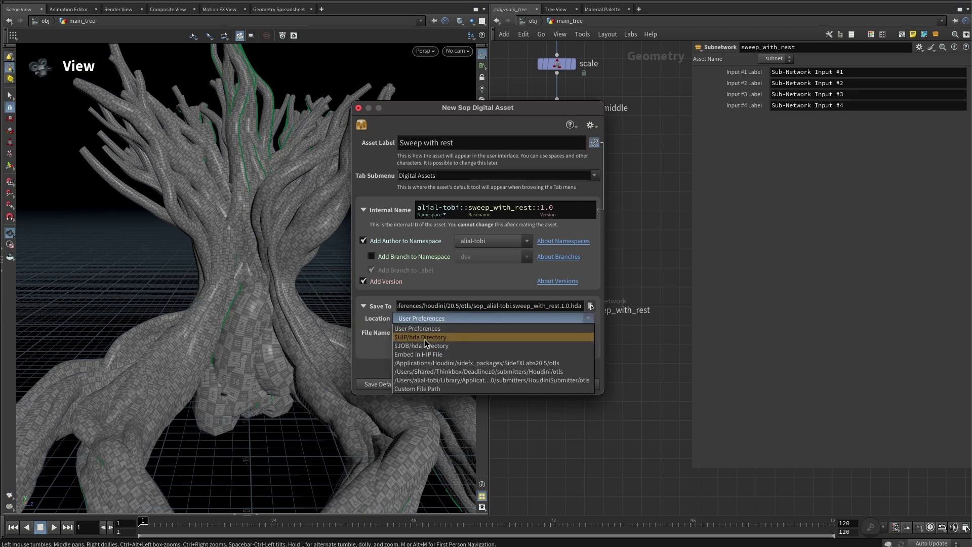
left_click(433, 337)
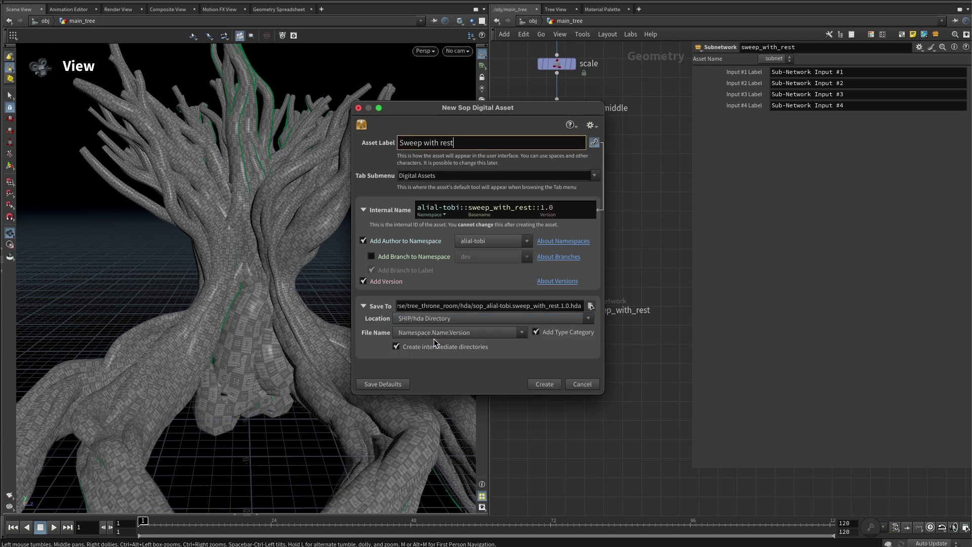
left_click(544, 383)
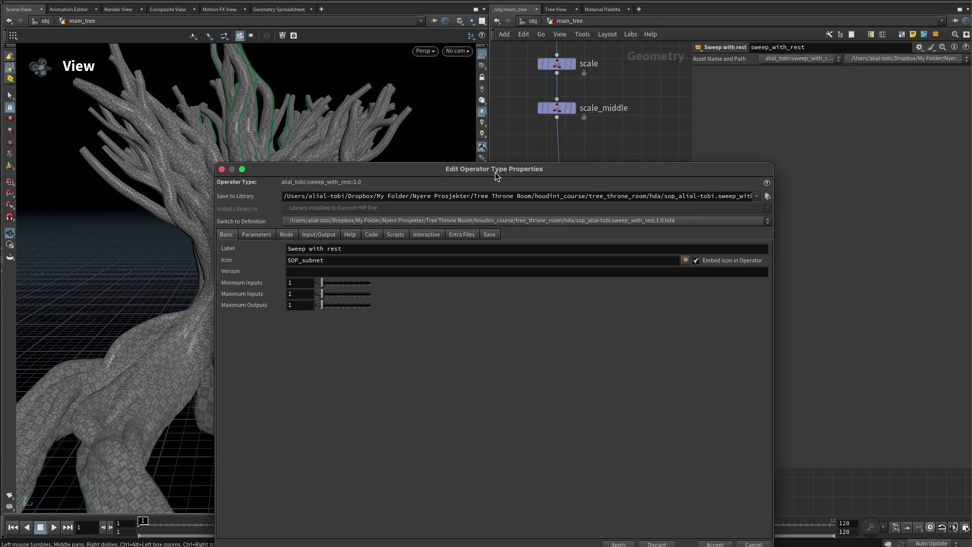
- Choose a sweep icon for the asset from hicon:/SVGIcons.index, filtering the icon files with *sweep*
left_click_drag(495, 173, 265, 80)
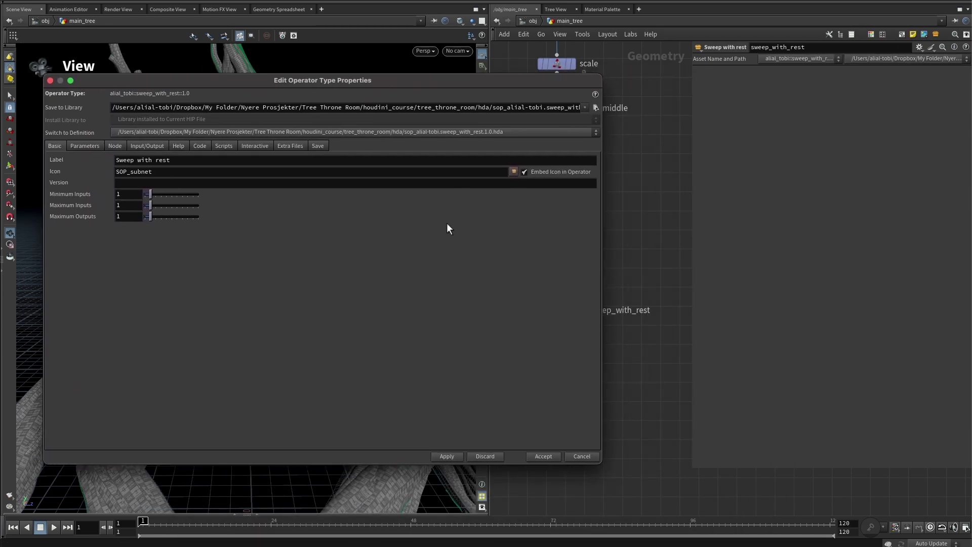
left_click(514, 171)
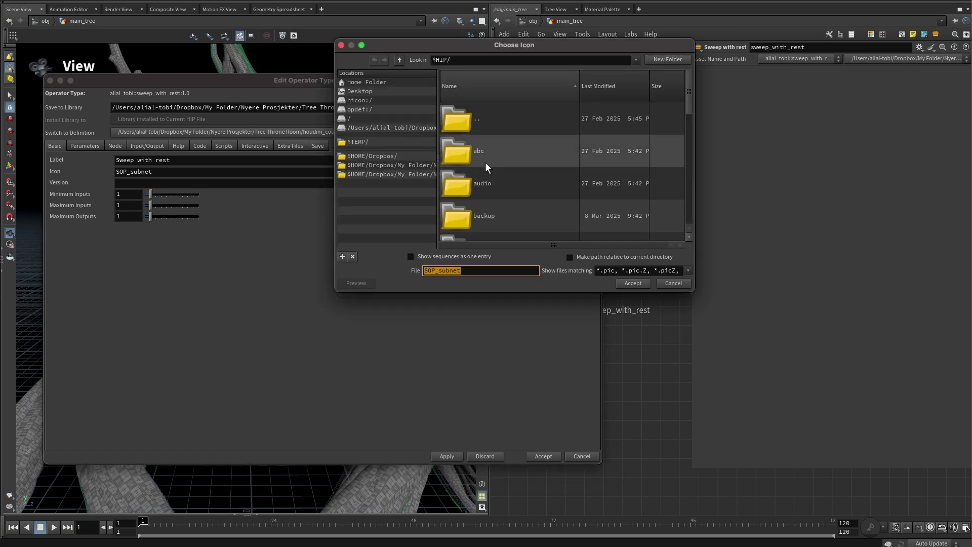
left_click(373, 101)
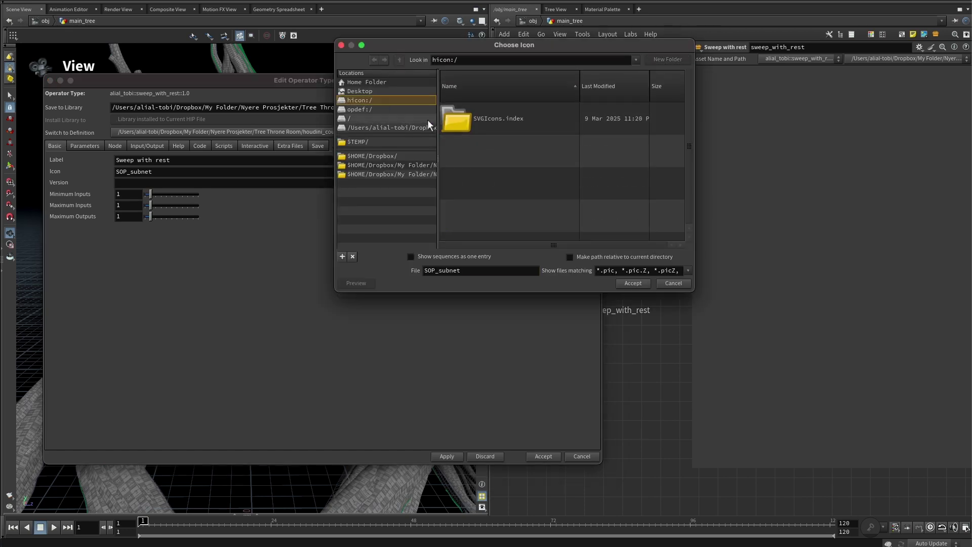
double_click(485, 124)
left_click(644, 271)
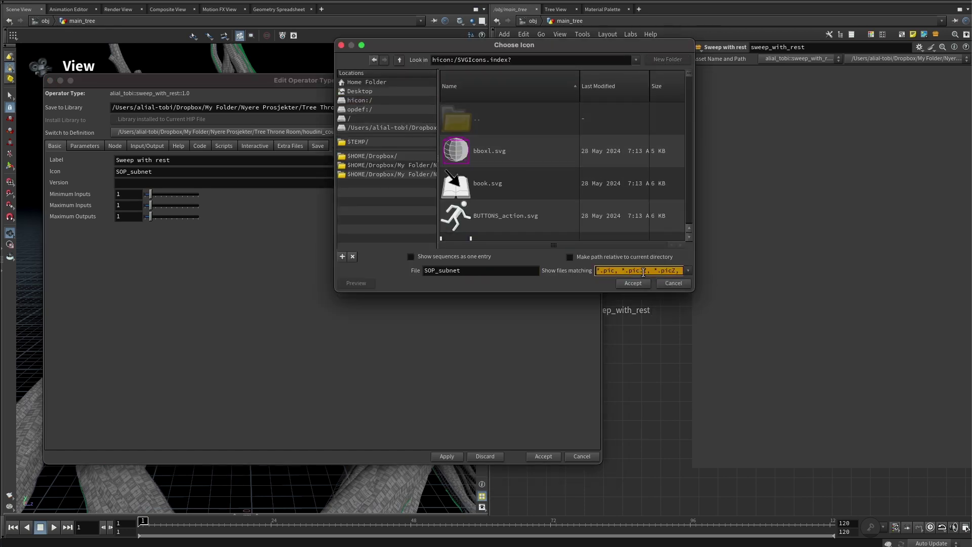
type("*sweep")
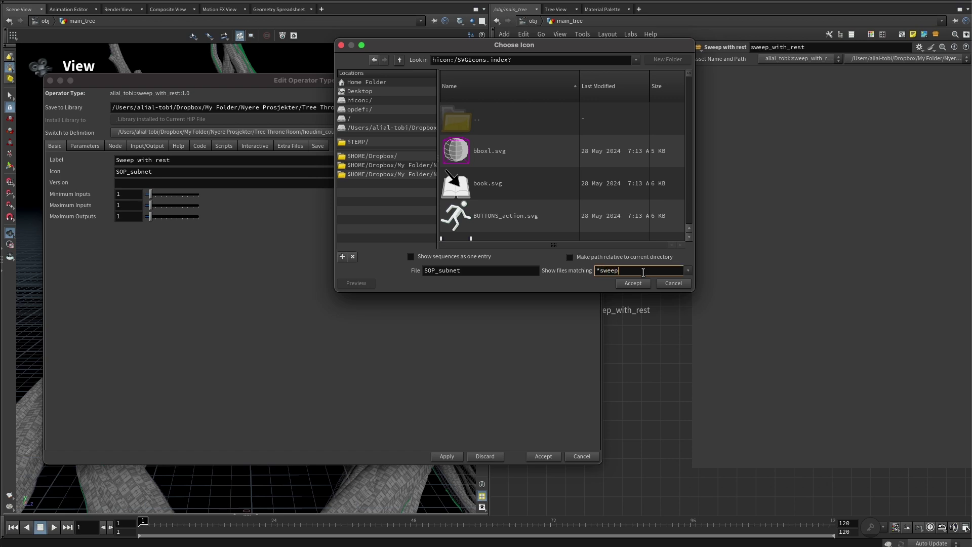
type("*")
double_click(506, 151)
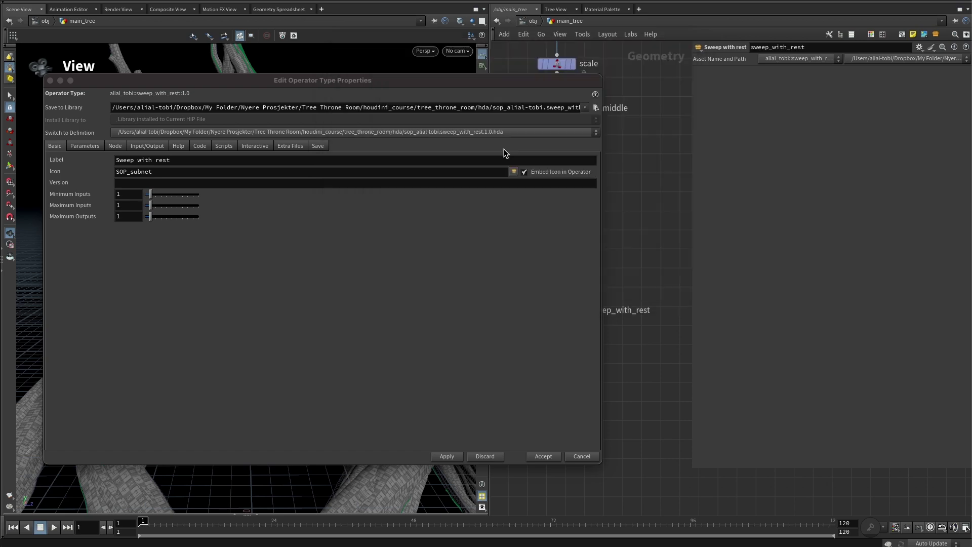
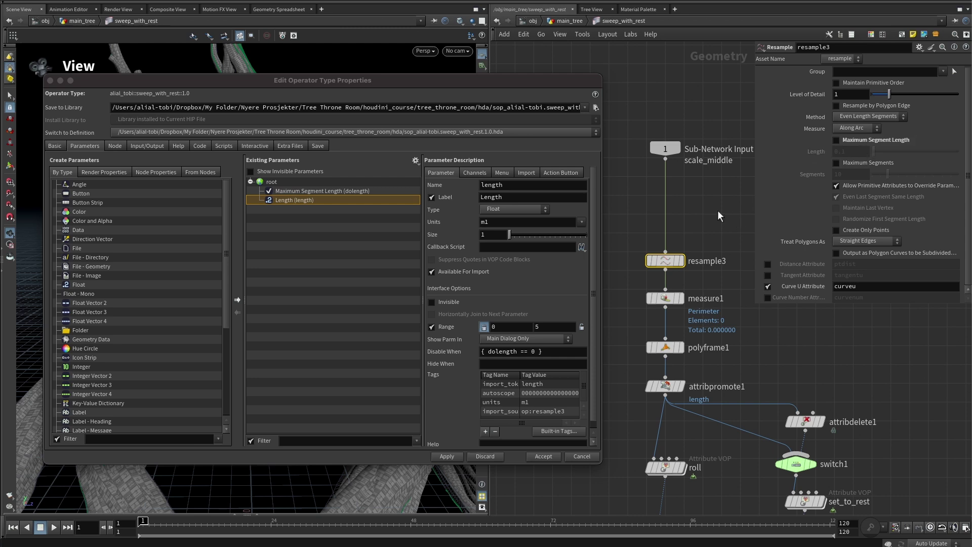
- Export sweep1's Columns and End Cap Type parameters to the asset's type properties
scroll(740, 299, "down", 2)
scroll(728, 361, "down", 3)
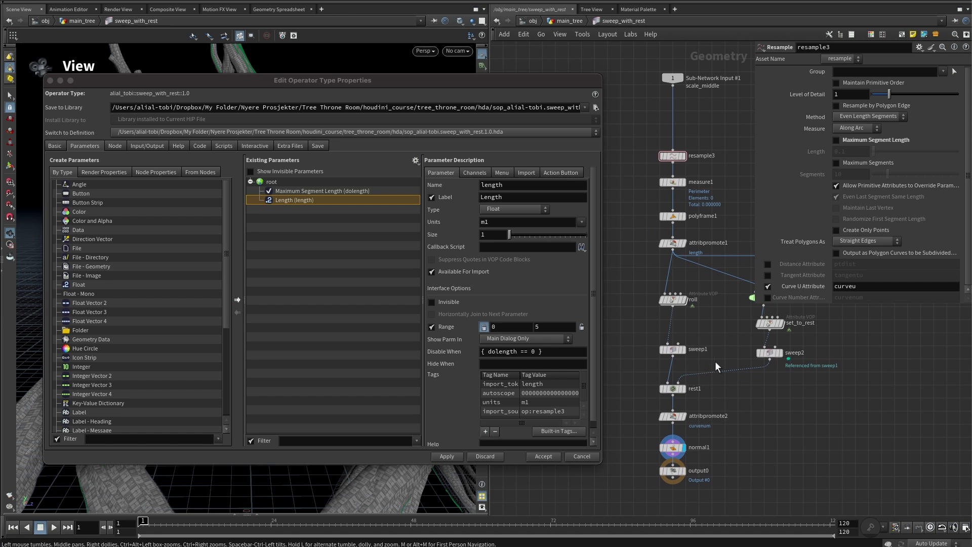
left_click(698, 346)
middle_click_drag(713, 330, 697, 357)
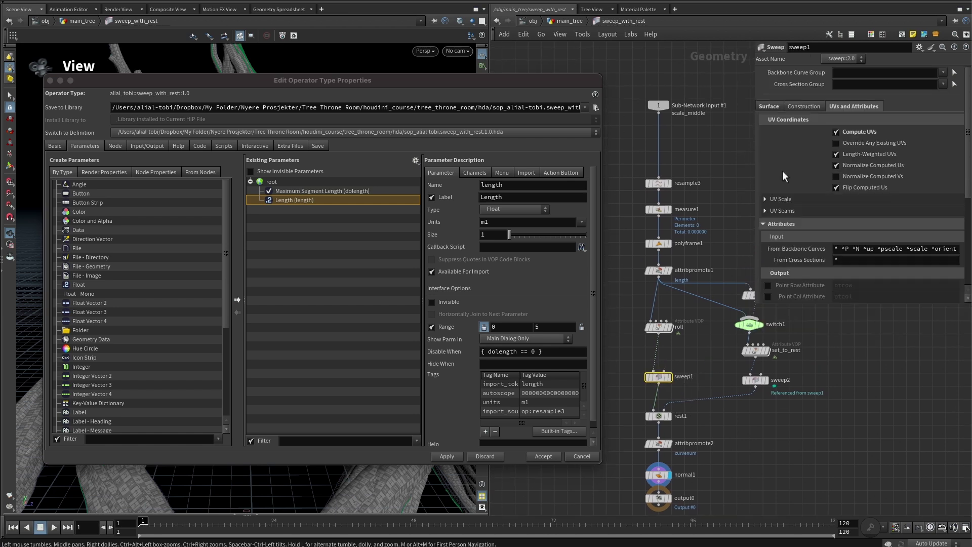
left_click(768, 105)
left_click_drag(756, 135, 688, 137)
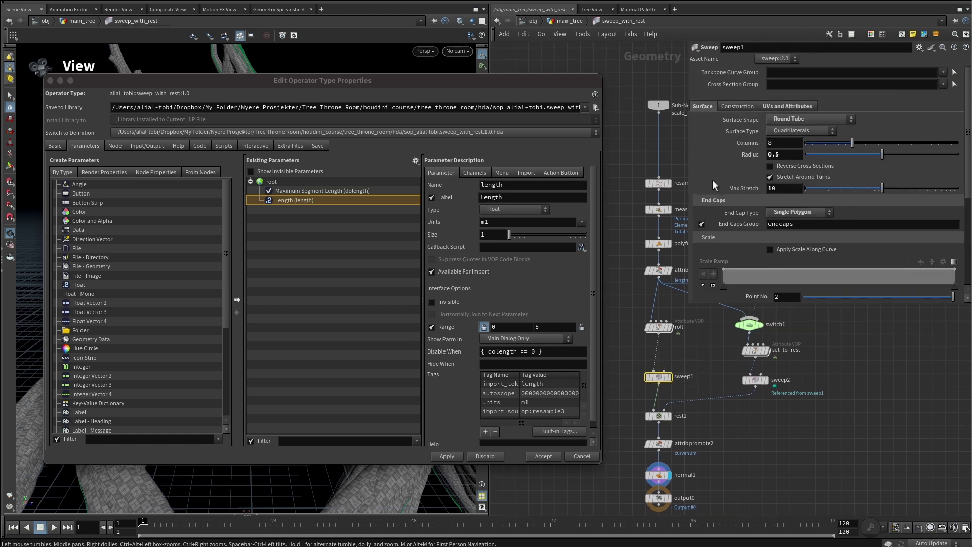
right_click(743, 144)
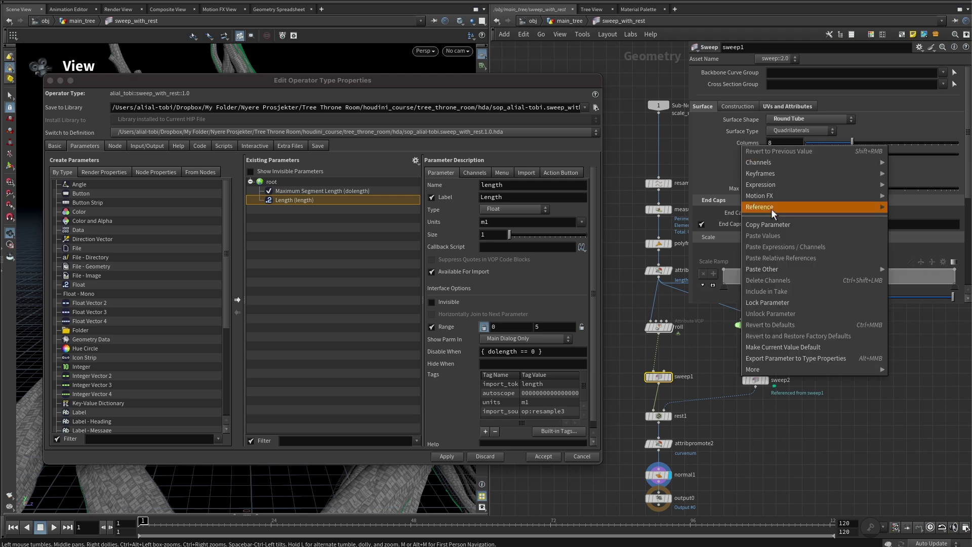
left_click(792, 357)
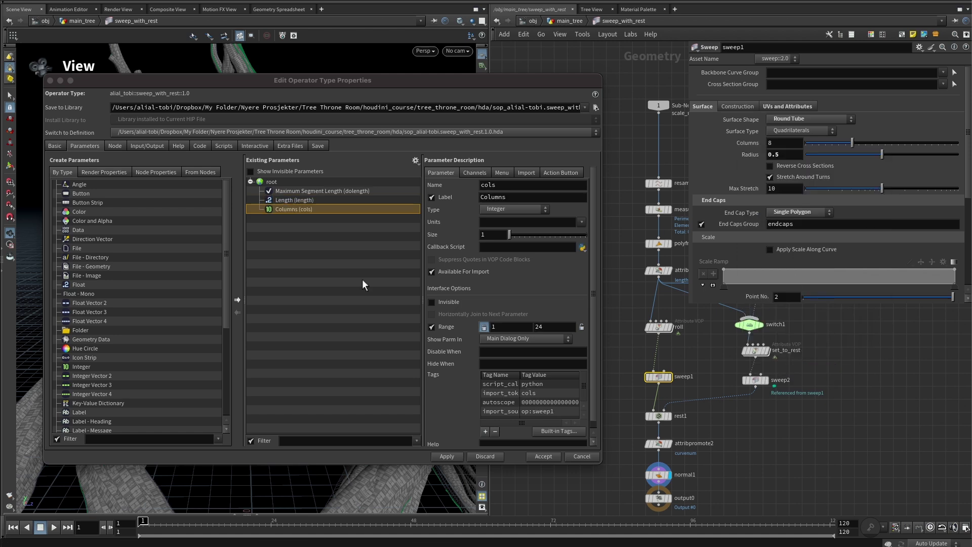
right_click(739, 212)
left_click(773, 424)
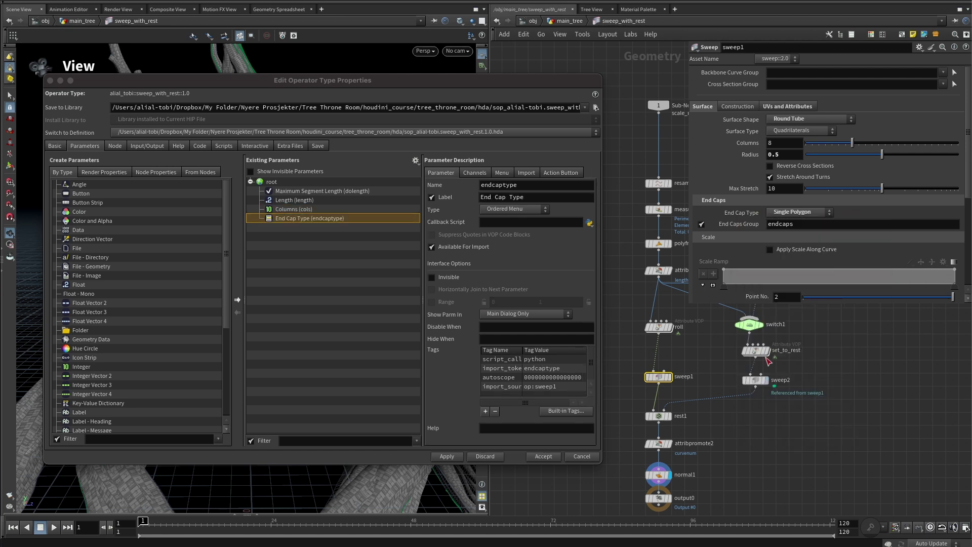
- Export sweep1's Full Twists and Partial Twist rotation parameters to the asset's type properties
scroll(734, 175, "down", 5)
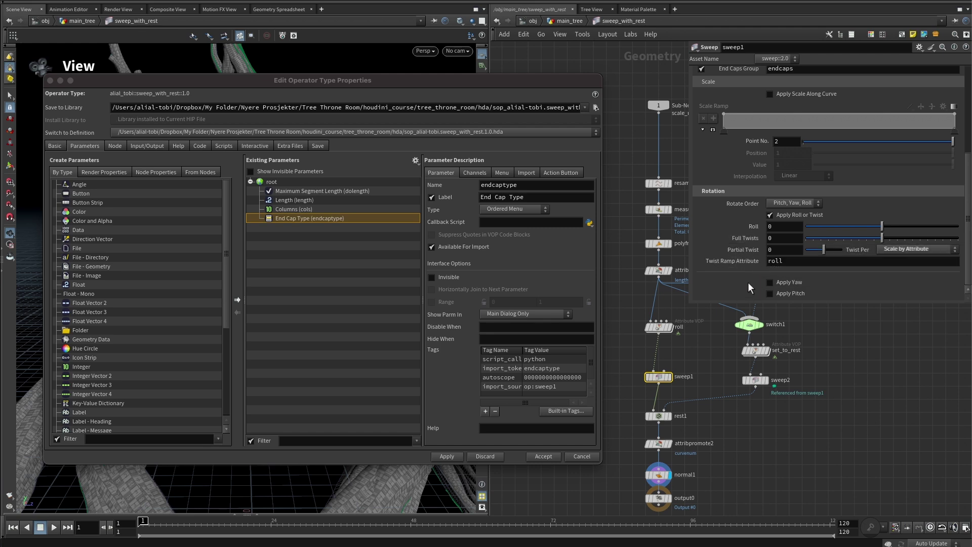
right_click(745, 242)
left_click(780, 454)
right_click(743, 250)
left_click(767, 461)
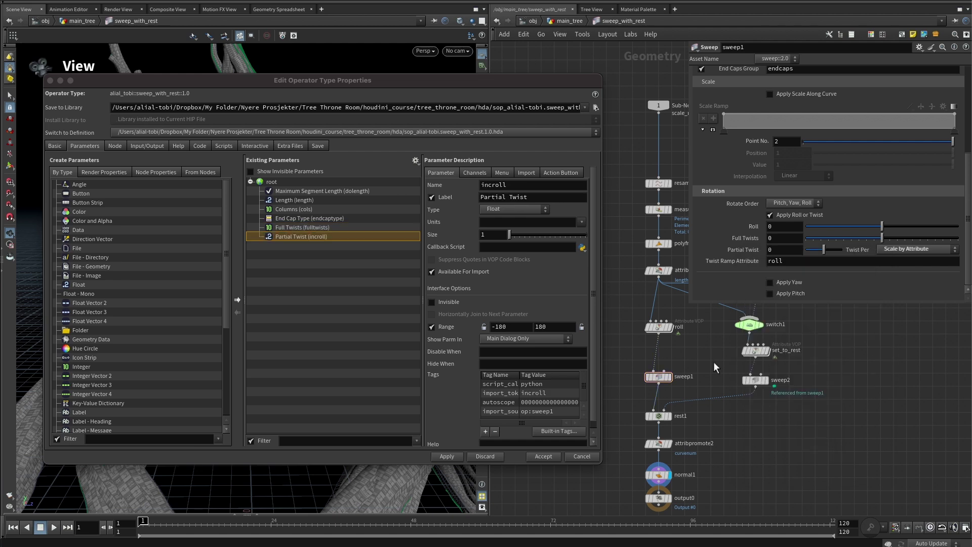
- Rename switch1 to switch_use_scale_and_pscale and export its Select Input parameter to the type properties
left_click(723, 366)
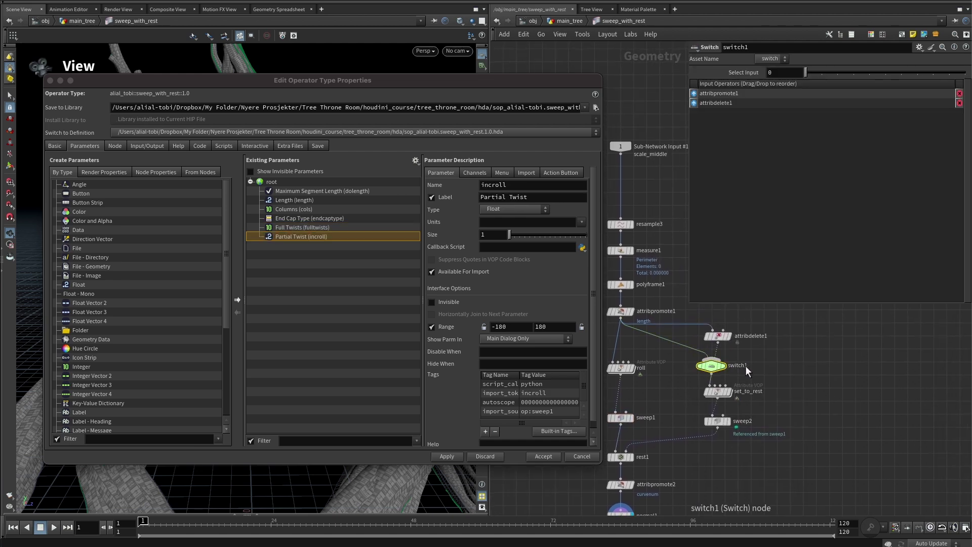
double_click(745, 366)
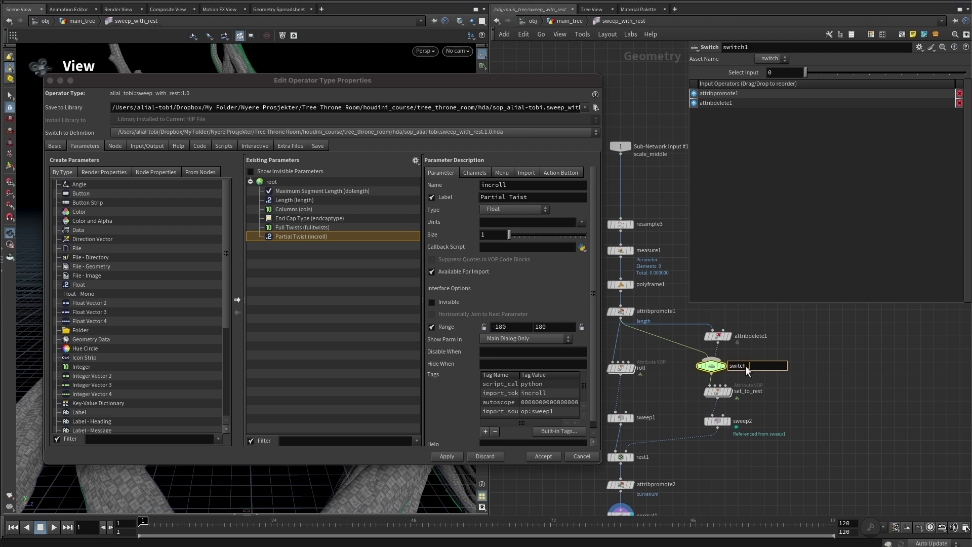
type("switch_use_scale_and_pscale")
key("Return")
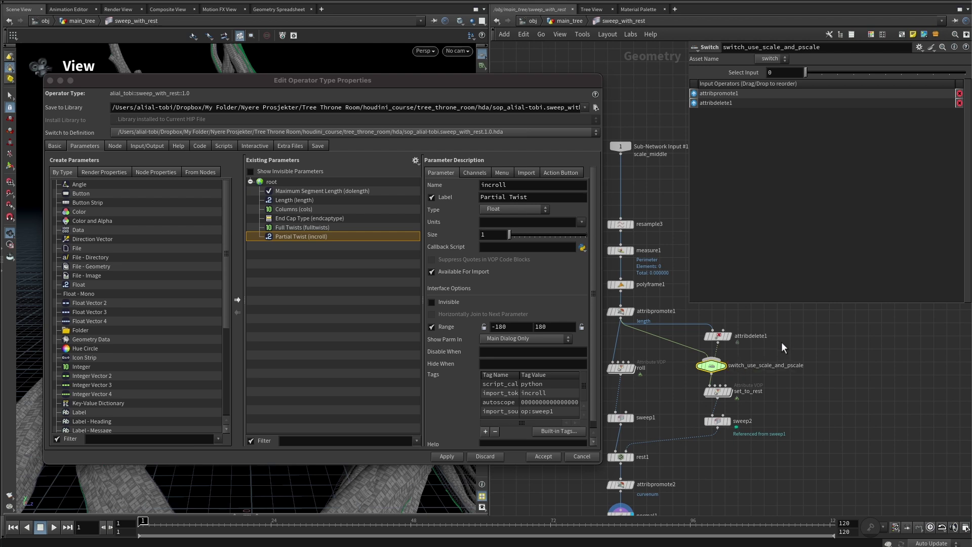
right_click(740, 74)
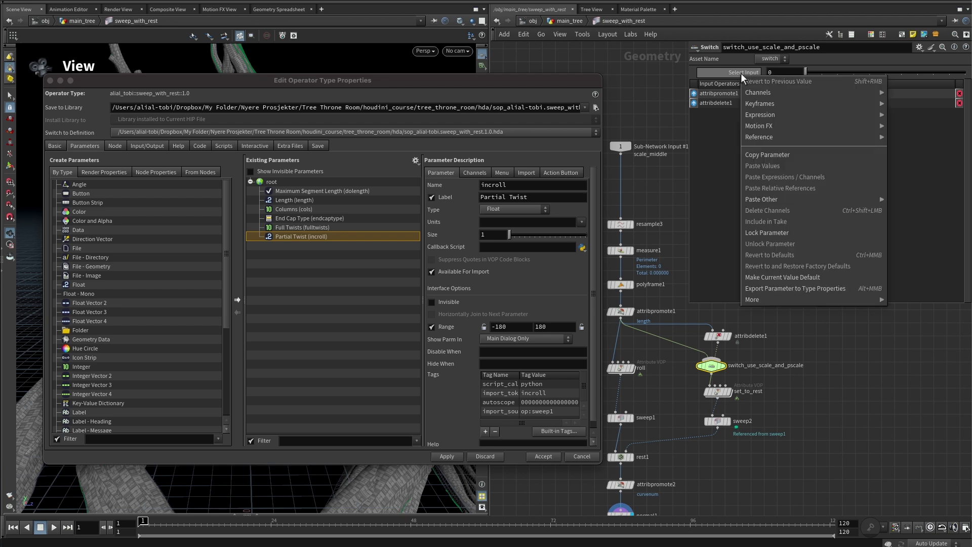
left_click(781, 290)
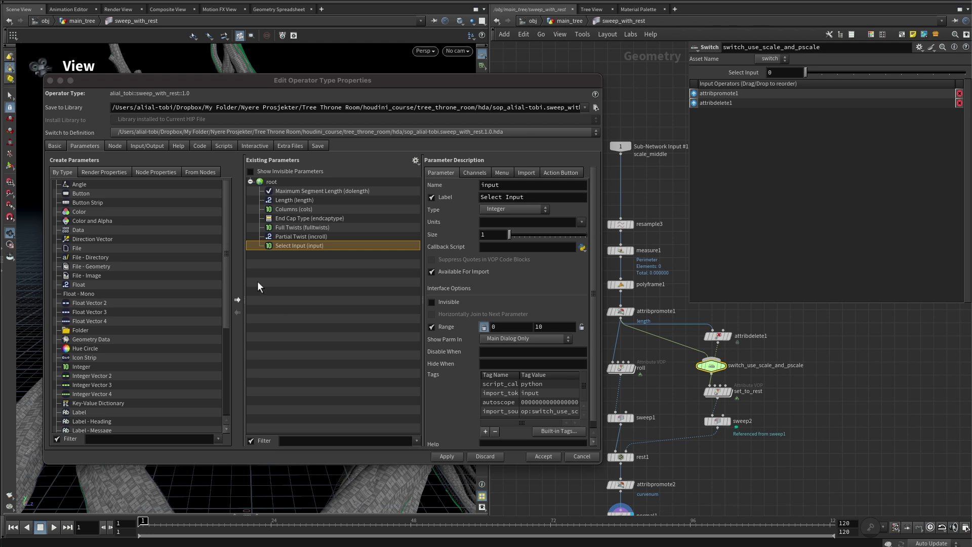
- Add a folder of type Simple above the Maximum Segment Length parameter in the asset's parameter list
left_click(79, 330)
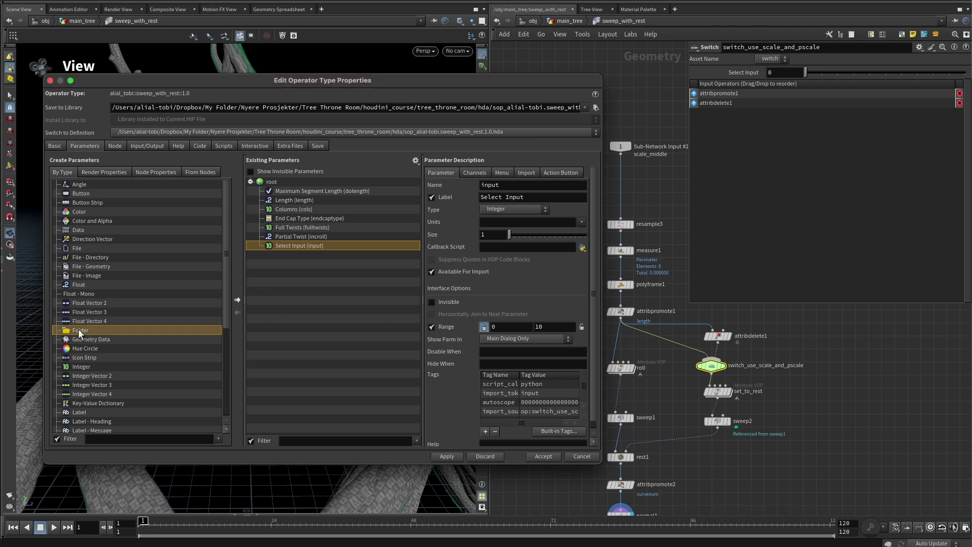
left_click_drag(78, 330, 301, 190)
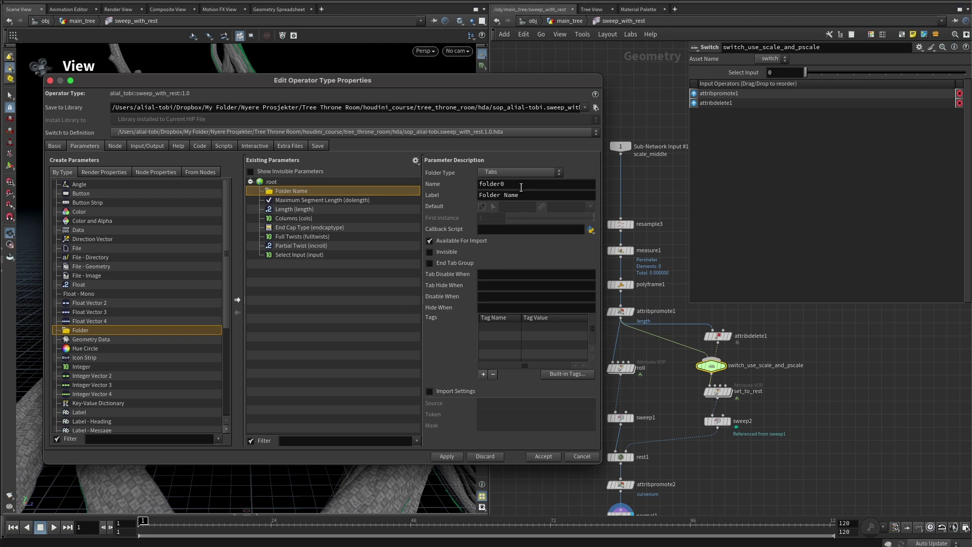
left_click(520, 172)
left_click(508, 200)
- Set the new folder's name to Input Curves and try to give it the same label
double_click(517, 184)
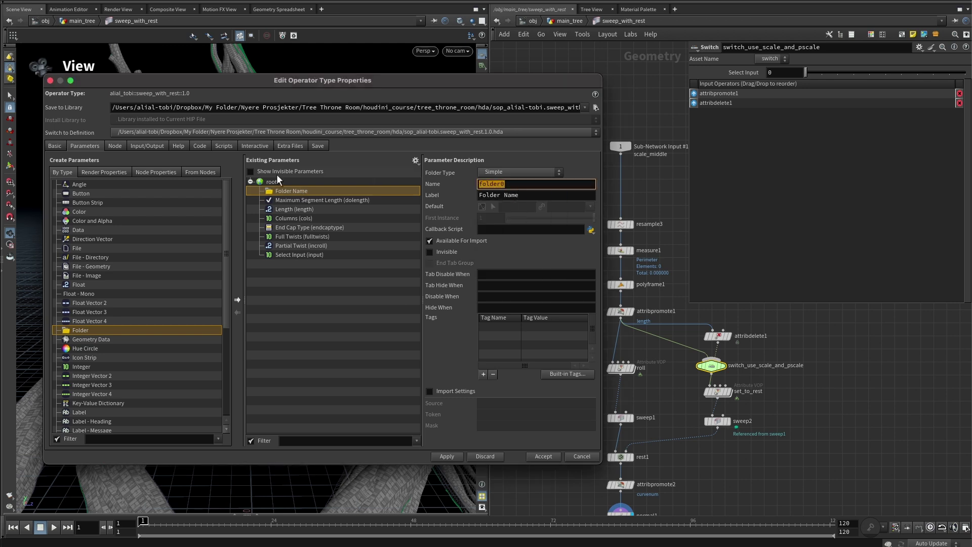
type("Input")
key("BackSpace")
key("BackSpace")
key("BackSpace")
key("BackSpace")
key("BackSpace")
key("BackSpace")
type("Input Curves")
key("Tab")
type("Input Cur")
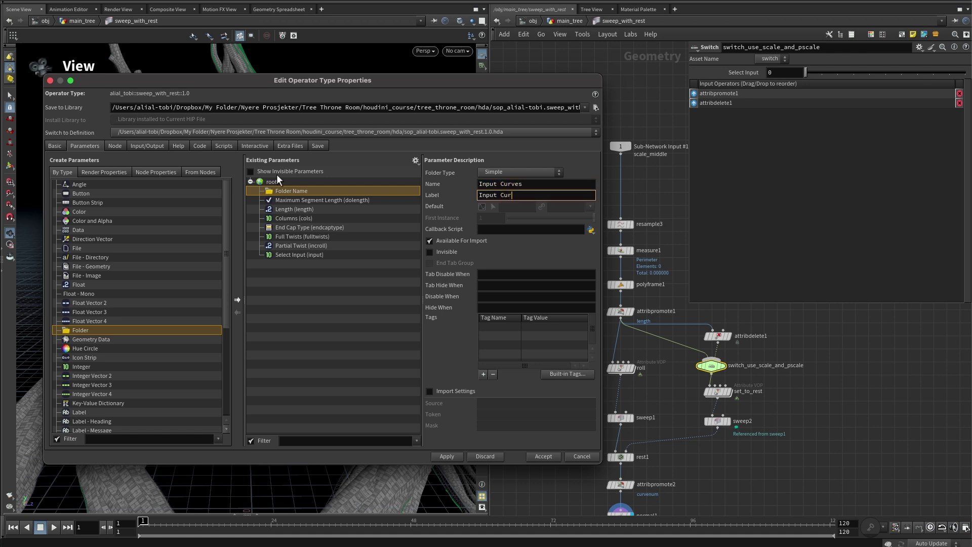
type("ves")
key("Escape")
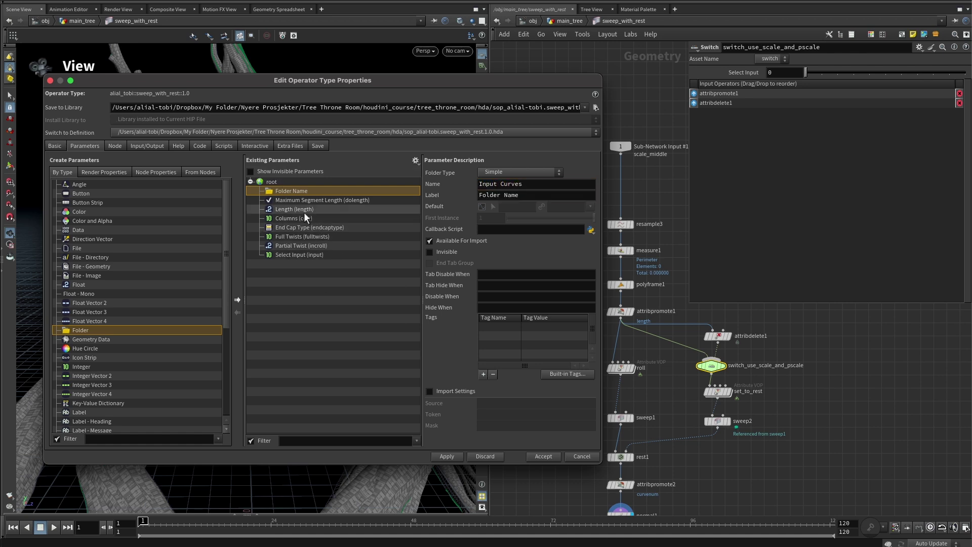
- Move the Maximum Segment Length and Length parameters into the first folder
left_click(320, 200)
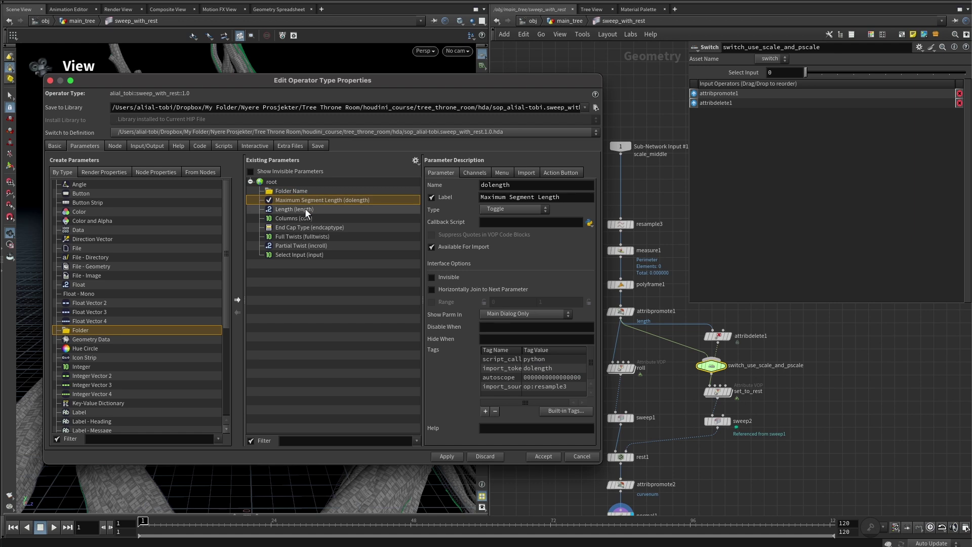
left_click(299, 207, "ctrl")
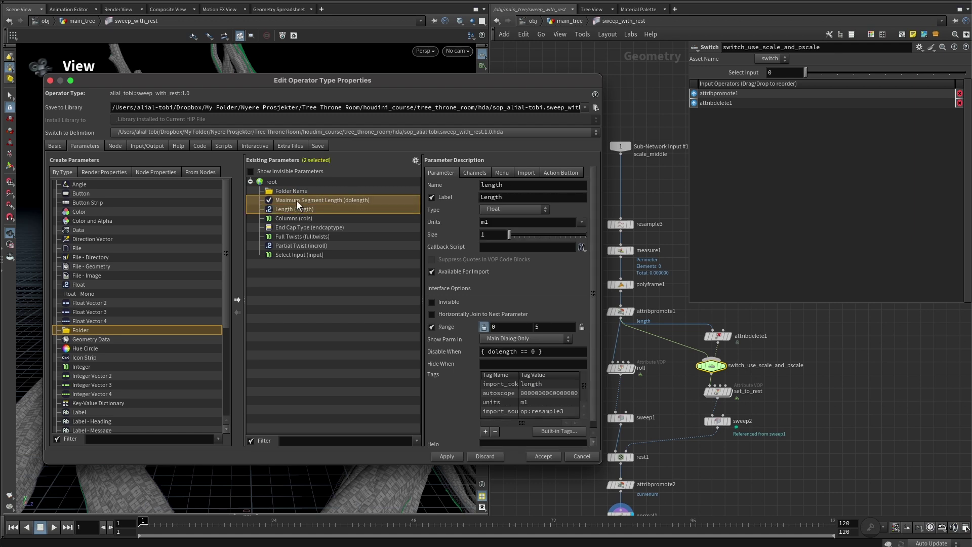
left_click_drag(294, 190, 295, 191)
- Add a second Simple folder above Columns, with both its name and label set to Geometry
left_click_drag(86, 333, 296, 218)
left_click(499, 174)
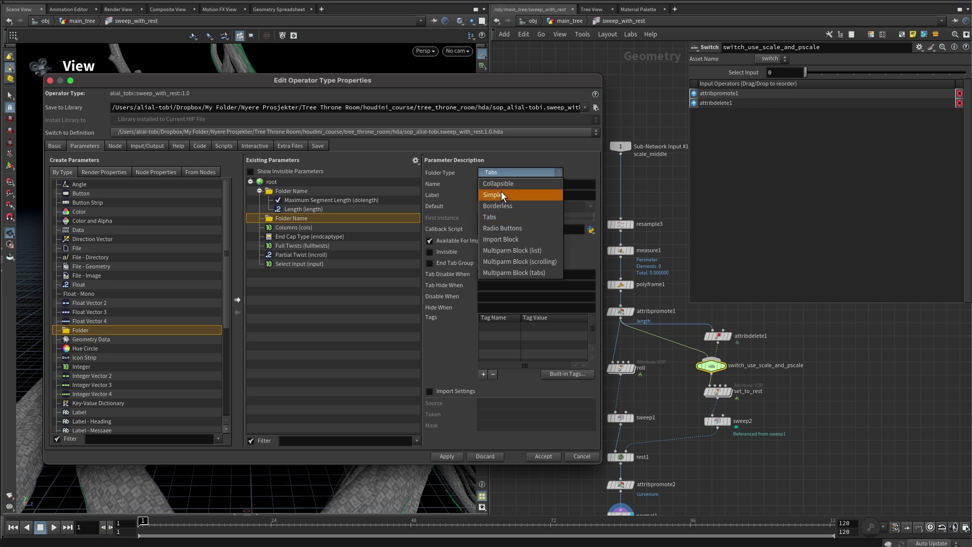
left_click(500, 190)
type("Geometry")
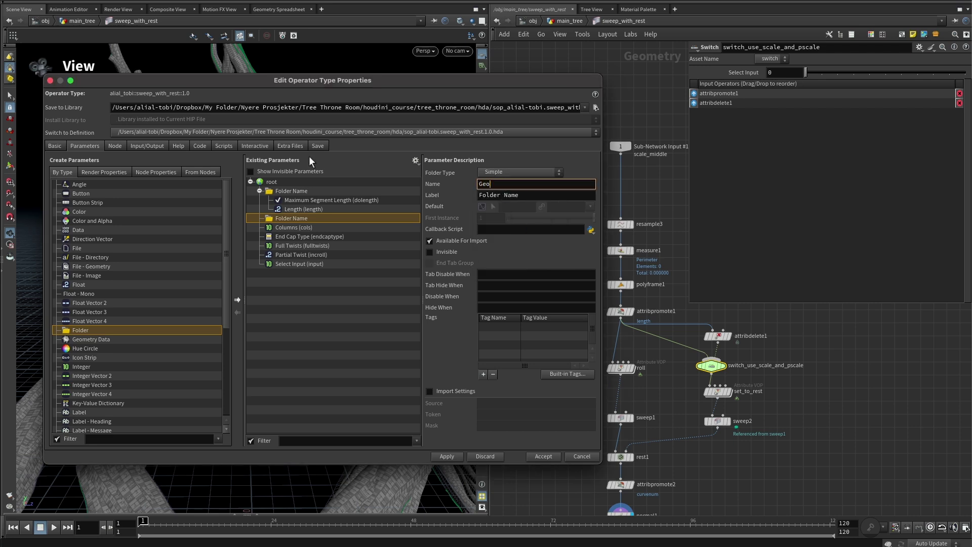
key("Tab")
type("Geometry")
key("Return")
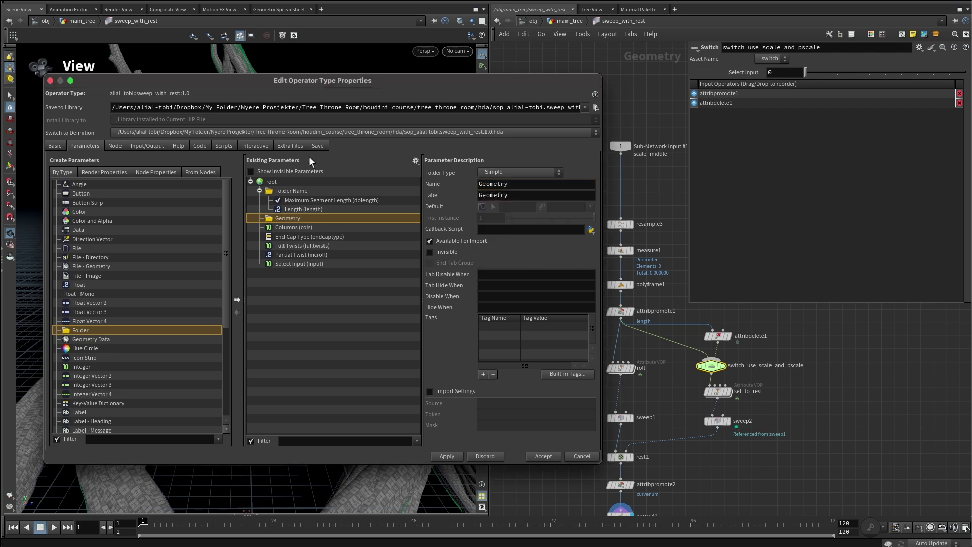
- Move Columns, End Cap Type and Select Input into the Geometry folder, placing Select Input first
left_click(296, 228)
left_click(289, 236, "shift")
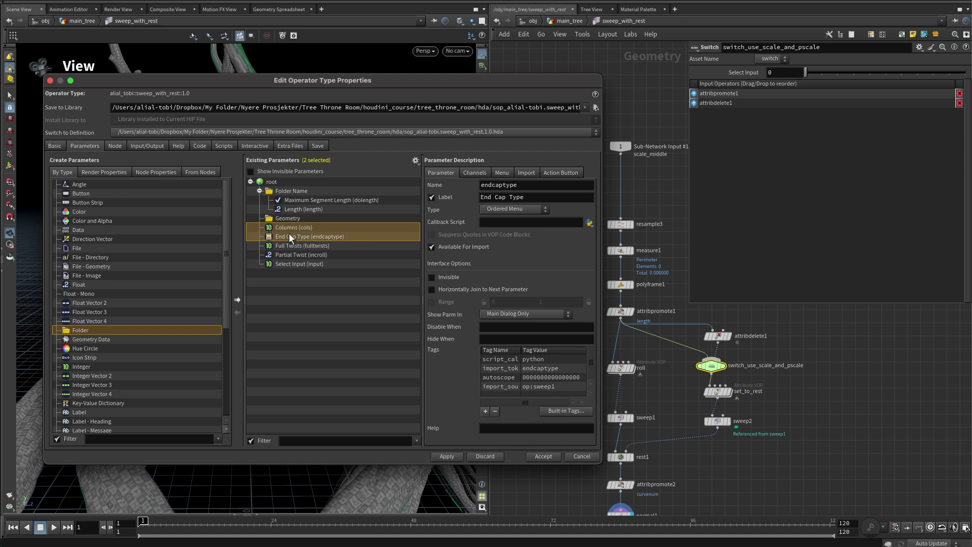
left_click_drag(290, 236, 289, 218)
left_click(291, 264)
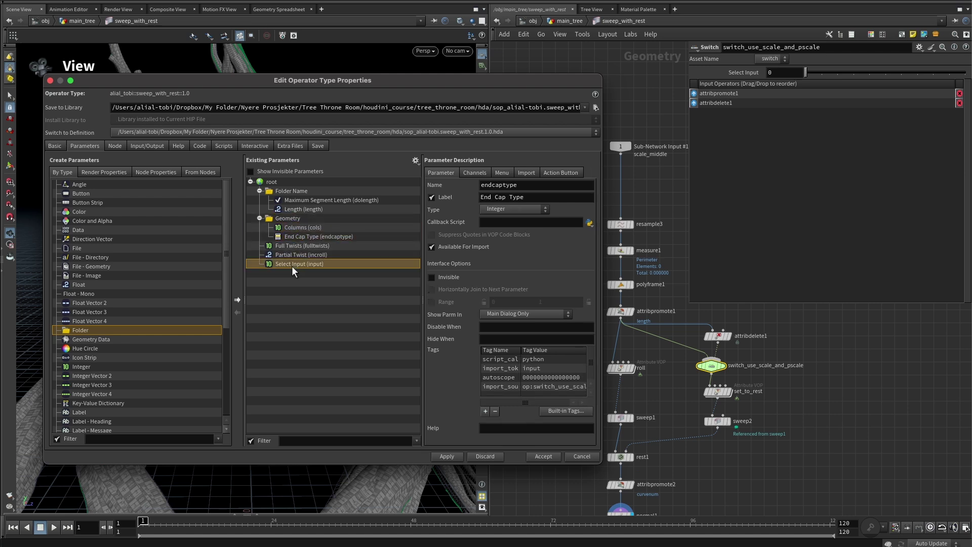
left_click_drag(296, 264, 308, 229)
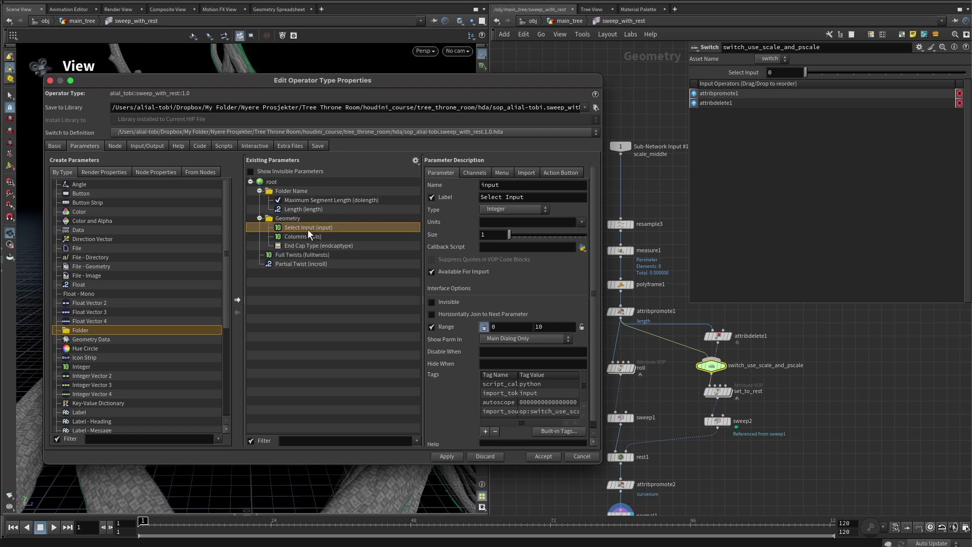
- Change the Select Input parameter's type to Toggle
left_click(516, 208)
scroll(505, 429, "down", 3)
left_click(501, 532)
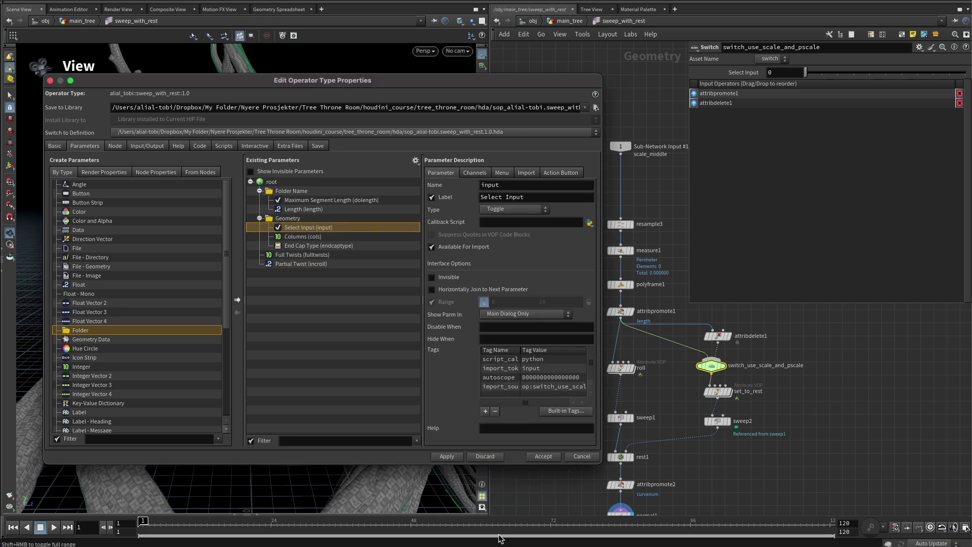
- Add a third Simple folder above Full Twists, with both its name and label set to Twists
left_click_drag(82, 331, 269, 182)
left_click_drag(287, 274, 294, 252)
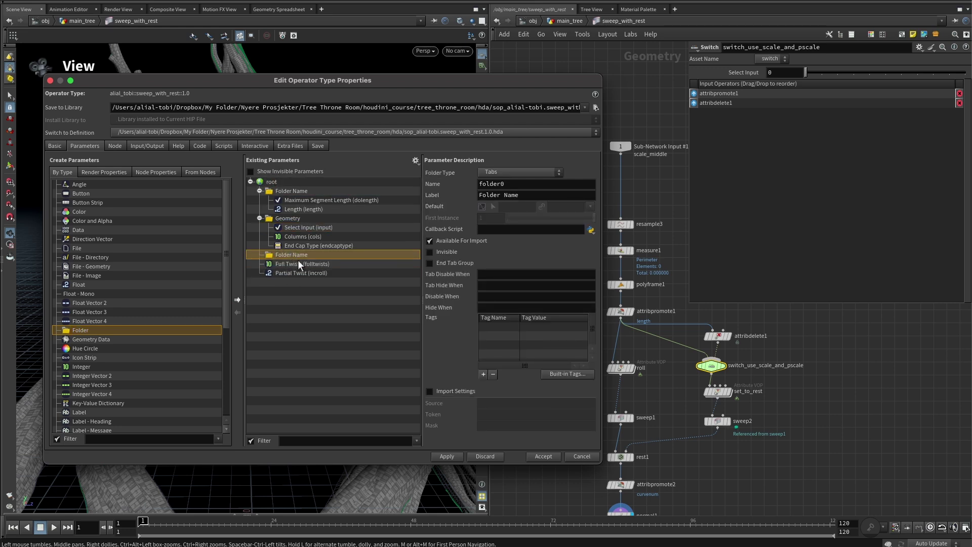
left_click(515, 172)
left_click(498, 195)
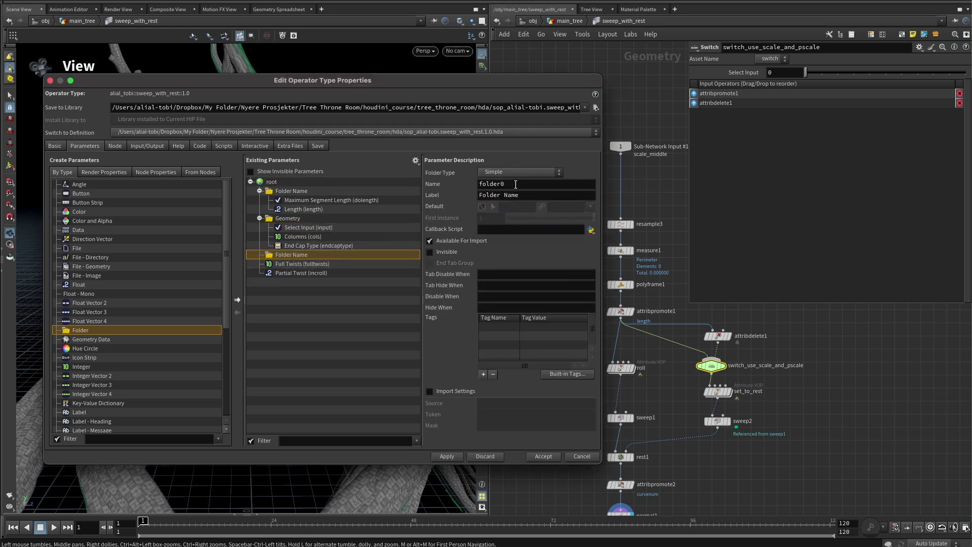
type("Twists")
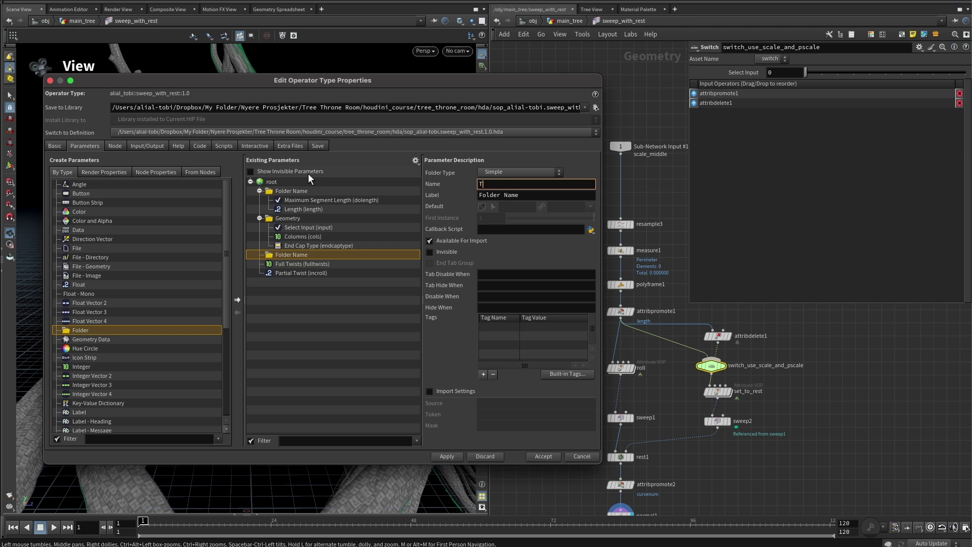
key("Tab")
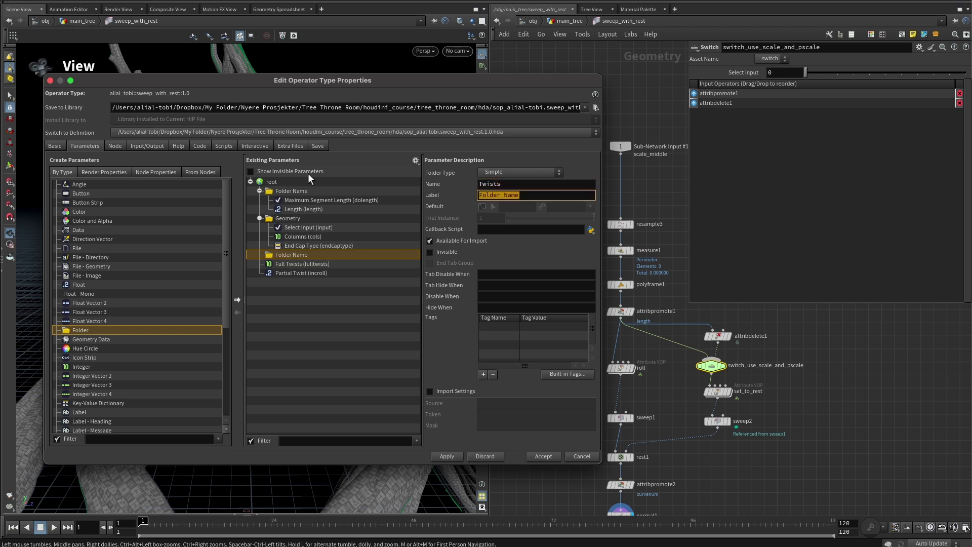
type("Twists")
key("Tab")
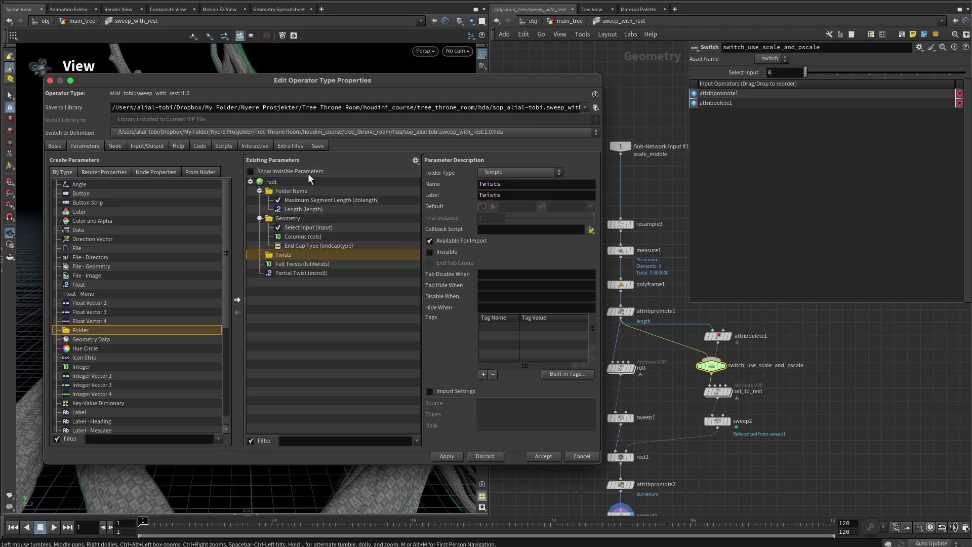
- Move the Full Twists and Partial Twist parameters into the Twists folder
left_click(302, 272)
left_click(298, 264, "shift")
left_click_drag(297, 264, 290, 255)
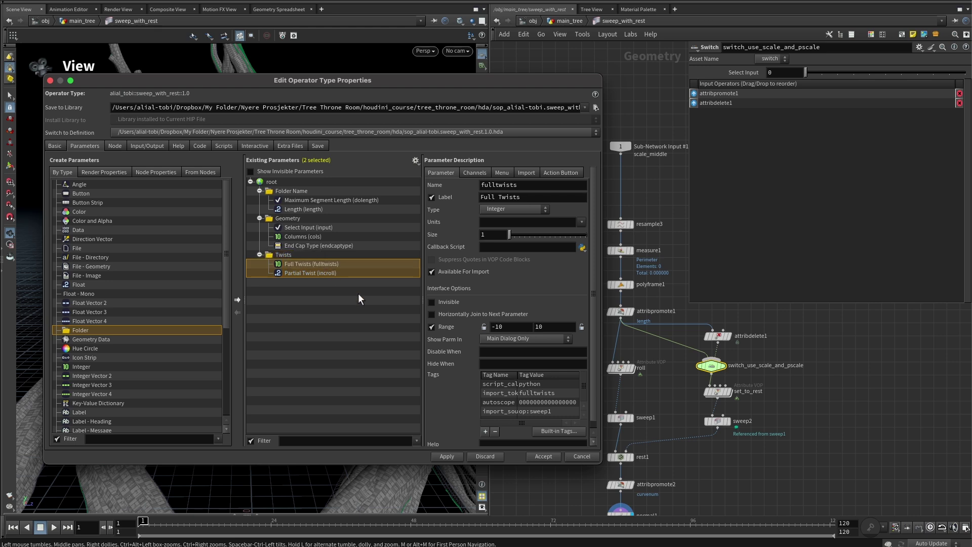
- Apply the asset's parameter changes and return to the main_tree network to view the sweep_with_rest interface
left_click(447, 457)
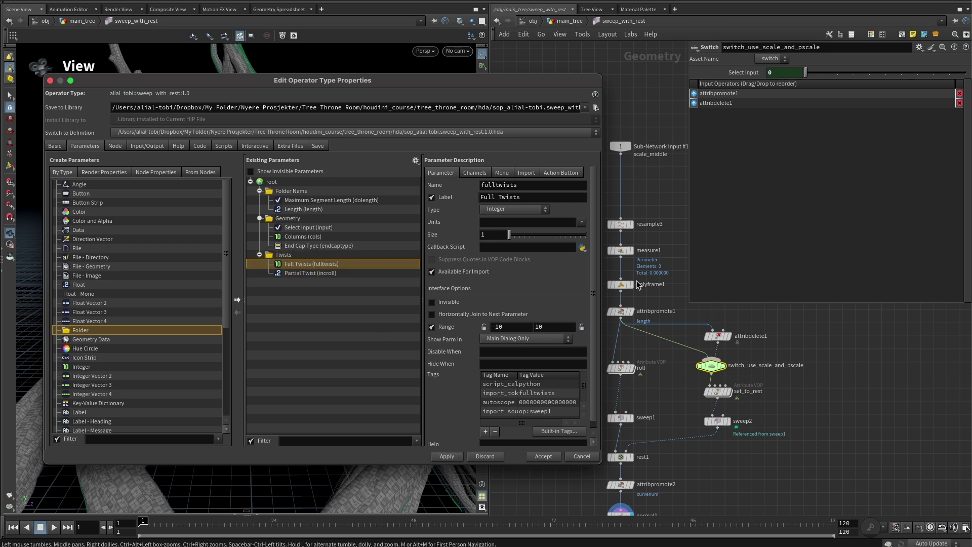
left_click(577, 20)
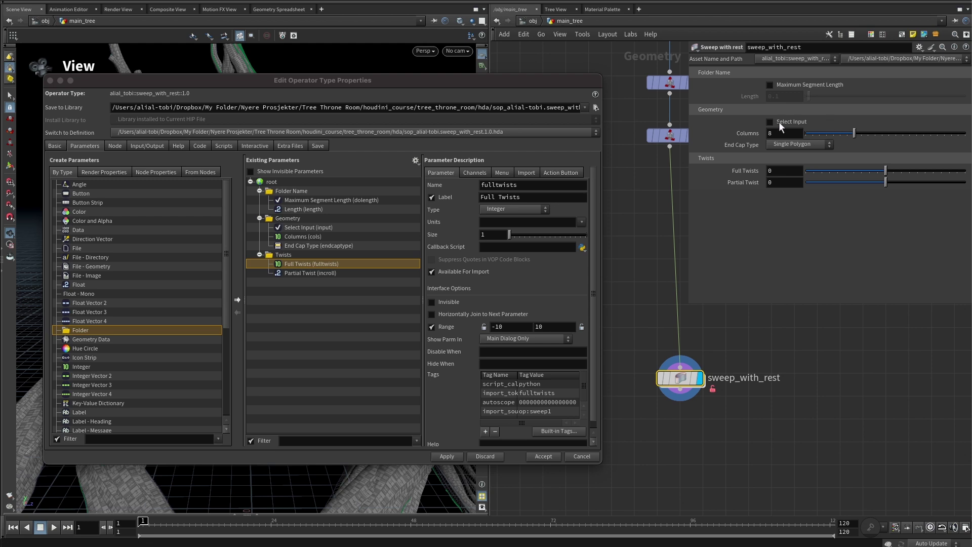
- Relabel the Select Input parameter Use Scale and Pscale with the name scale_and_pscale_switch, and accept the operator type changes
left_click(320, 226)
left_click(320, 227)
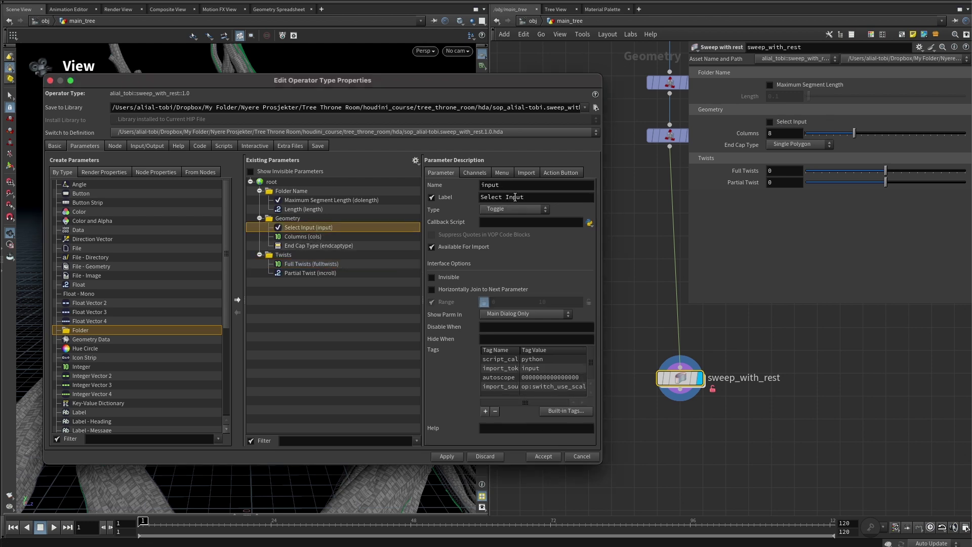
triple_click(509, 197)
type("Us")
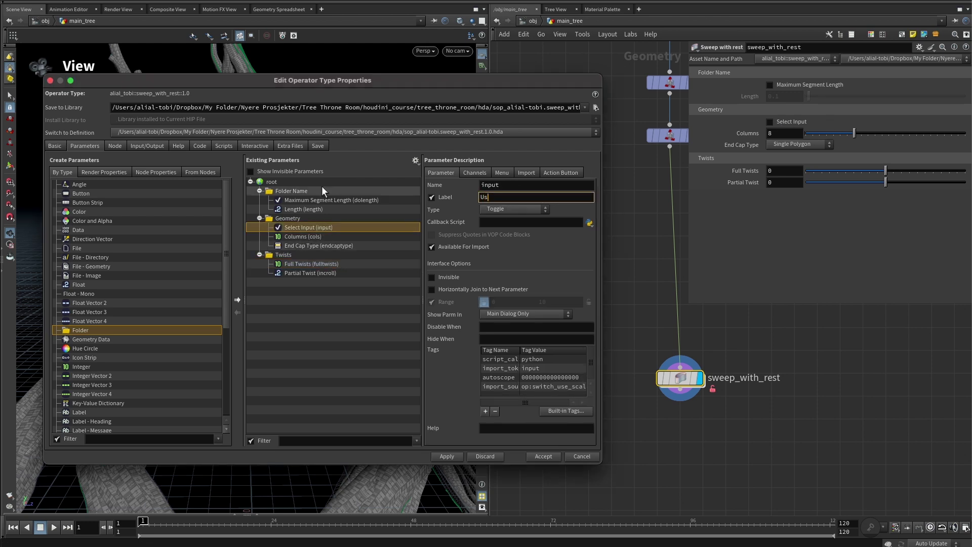
type("e Scale and Pscale")
key("Return")
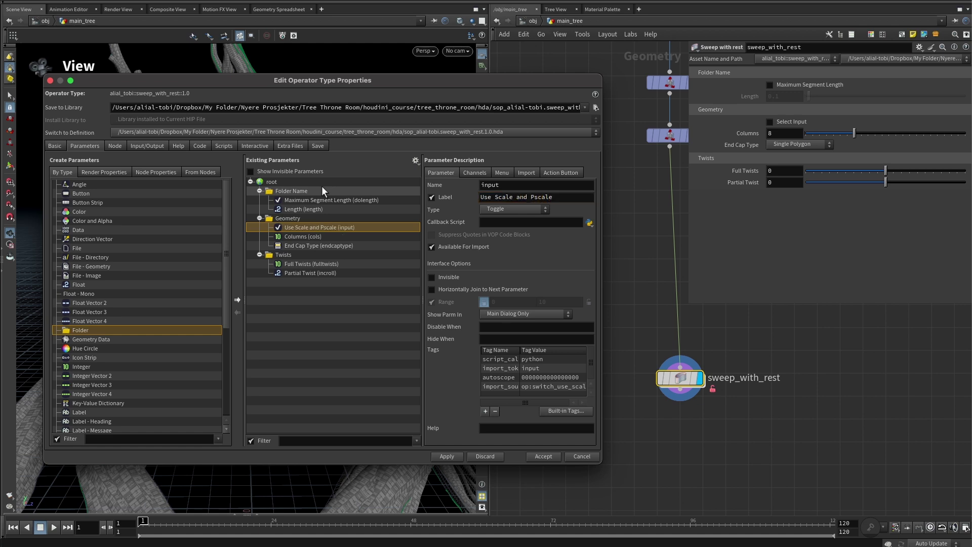
left_click(443, 455)
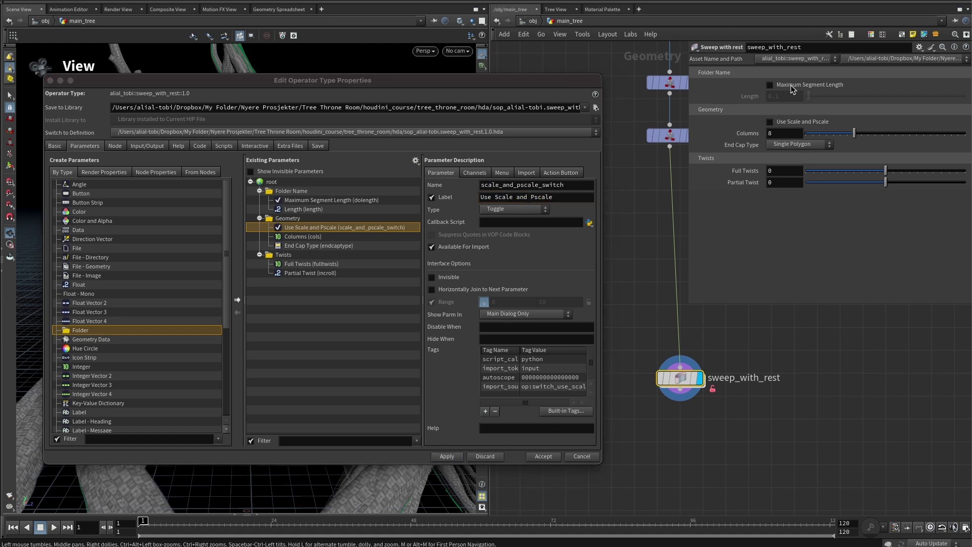
left_click(544, 456)
- Save the sweep_with_rest node type and lock the node by matching it to its current definition
right_click(682, 382)
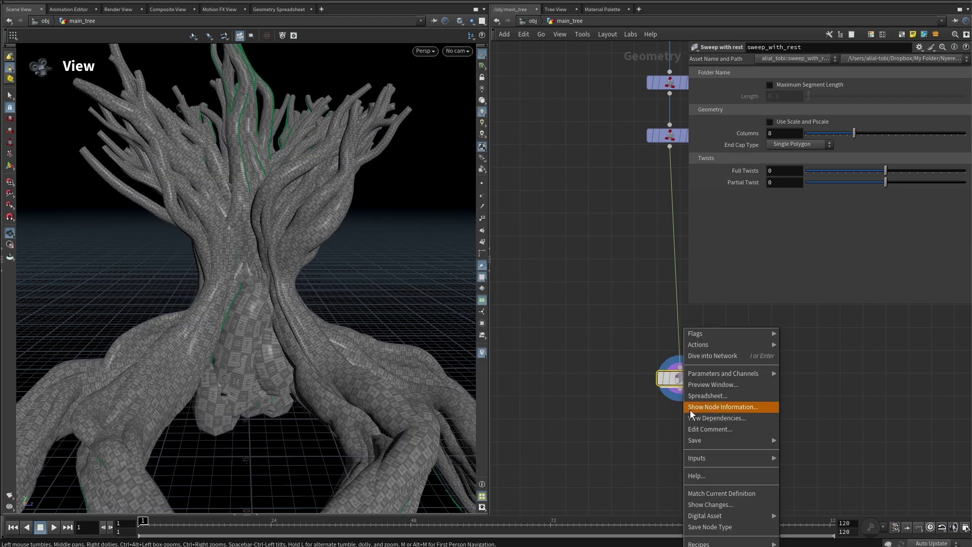
left_click(721, 527)
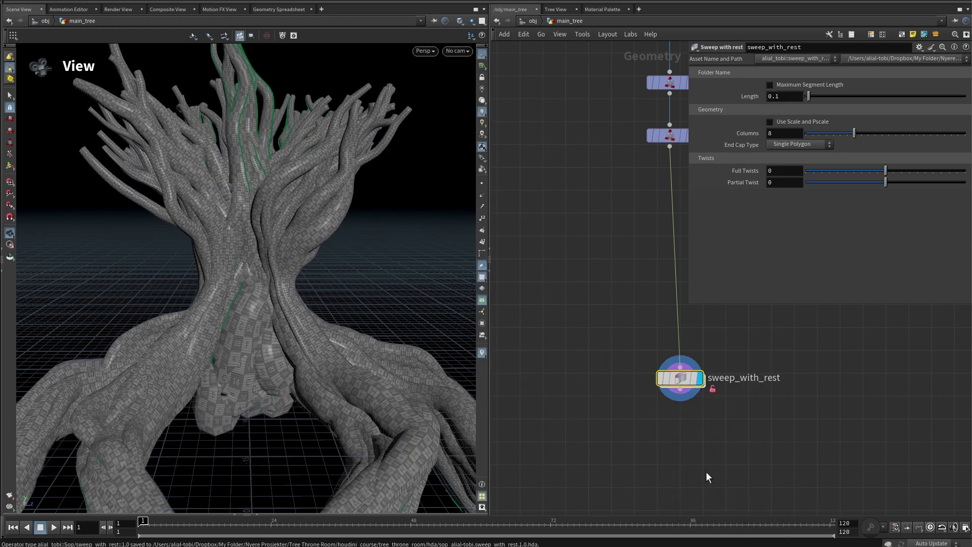
middle_click_drag(610, 381, 540, 233)
right_click(584, 223)
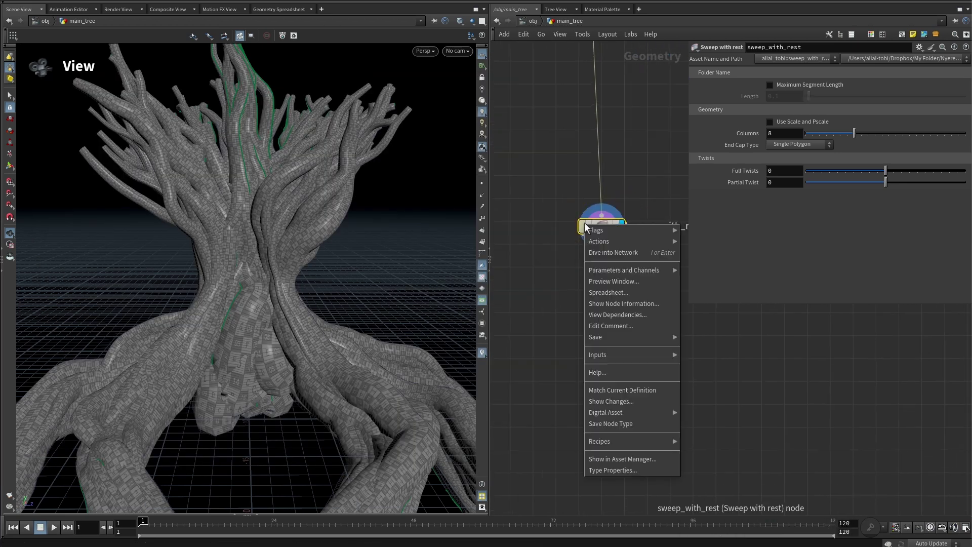
left_click(625, 391)
- Set Columns to 40 and Full Twists to 4 on the sweep_with_rest node, and save the scene file
middle_click_drag(621, 325, 597, 386)
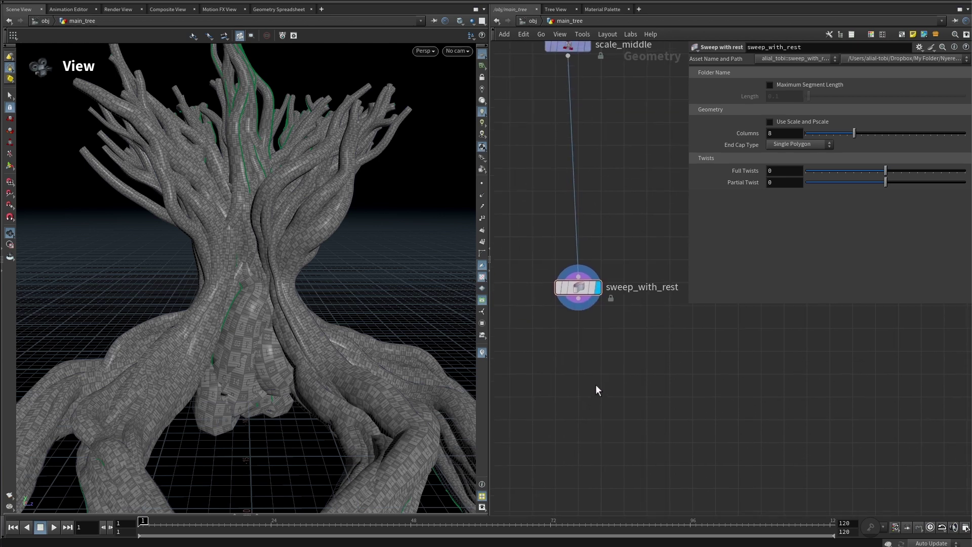
scroll(598, 387, "down", 4)
left_click_drag(654, 382, 586, 286)
left_click(614, 327)
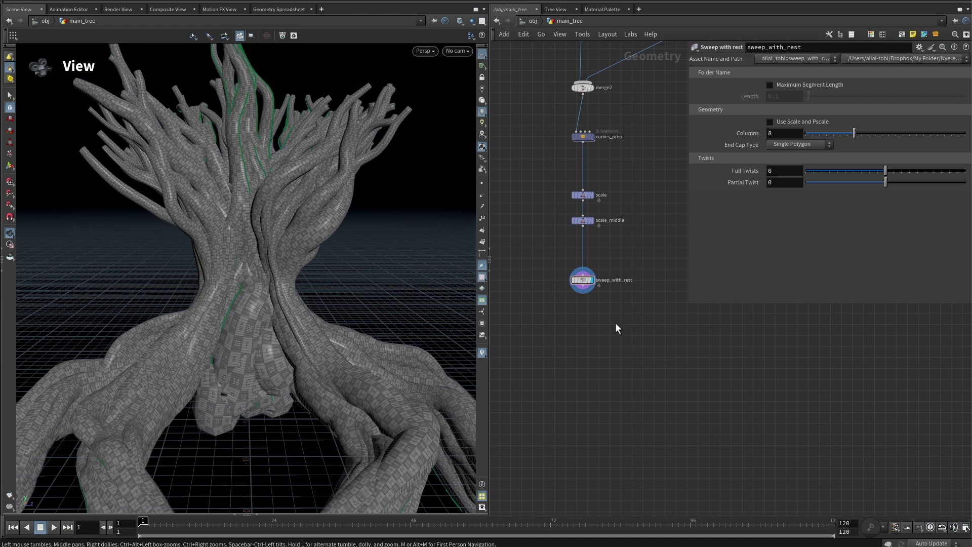
middle_click_drag(615, 324, 630, 383)
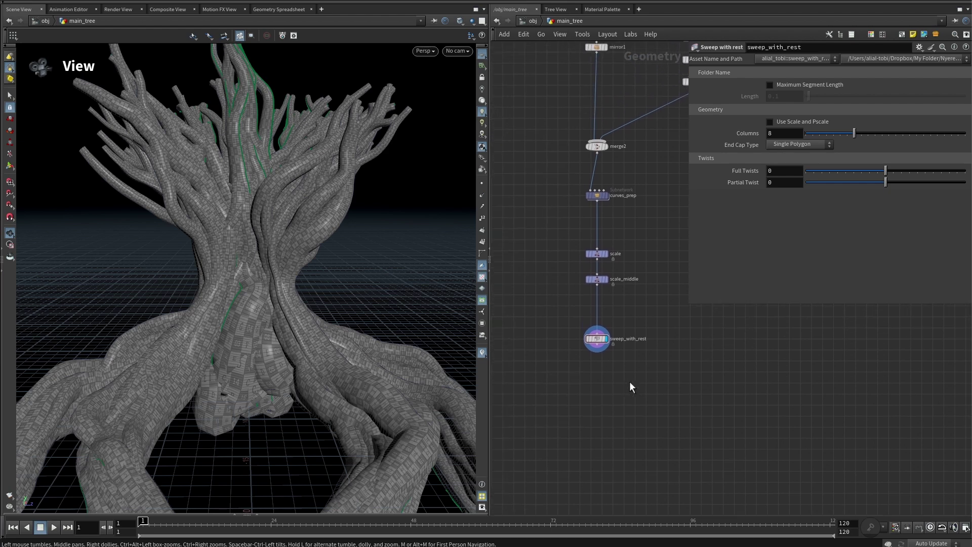
double_click(786, 133)
type("40")
key("Return")
double_click(789, 171)
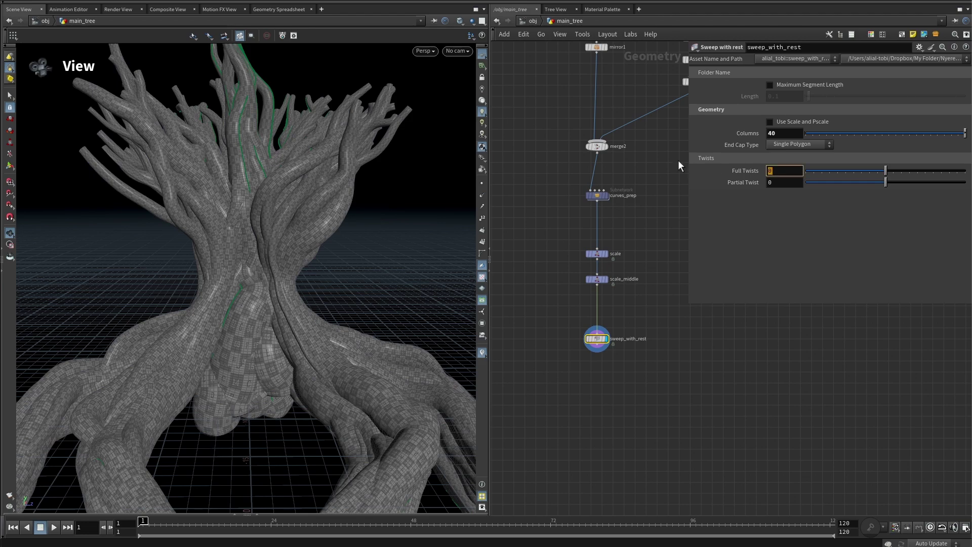
type("4")
key("Return")
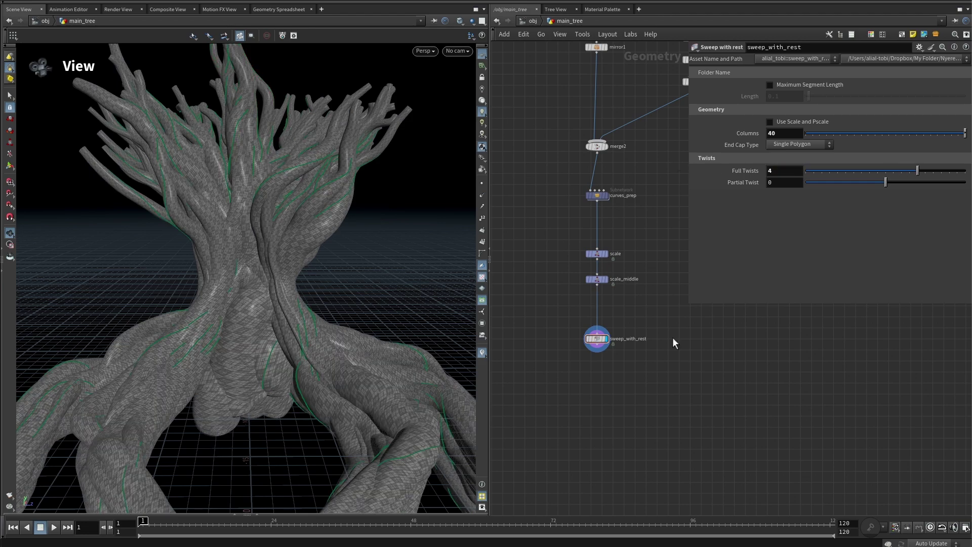
key("ctrl+s")
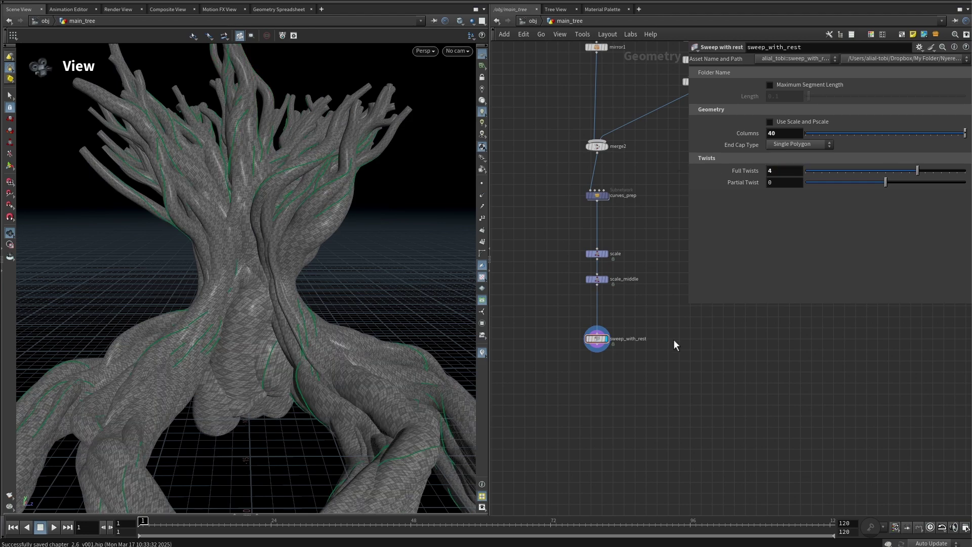